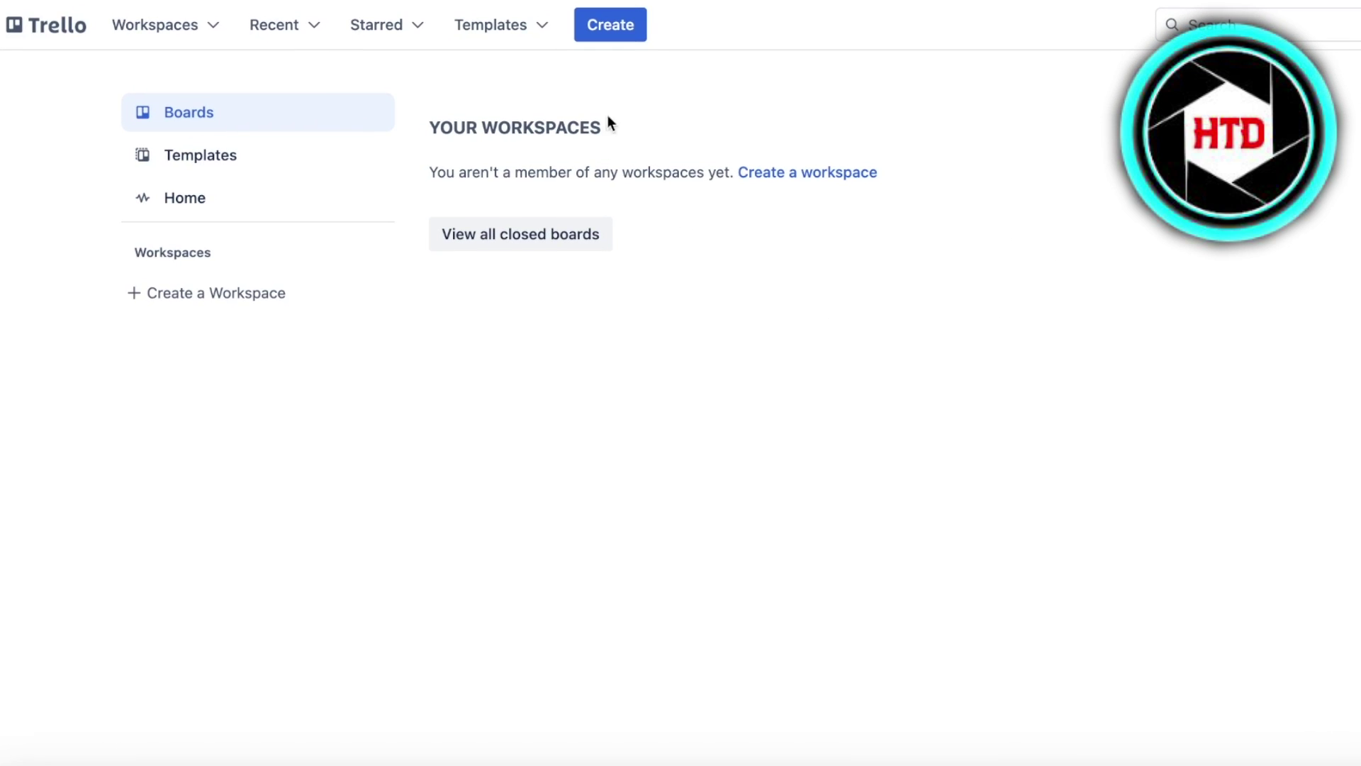
Step: Open the Create menu, start a new workspace and cancel it, then reopen the creation choices
click(642, 21)
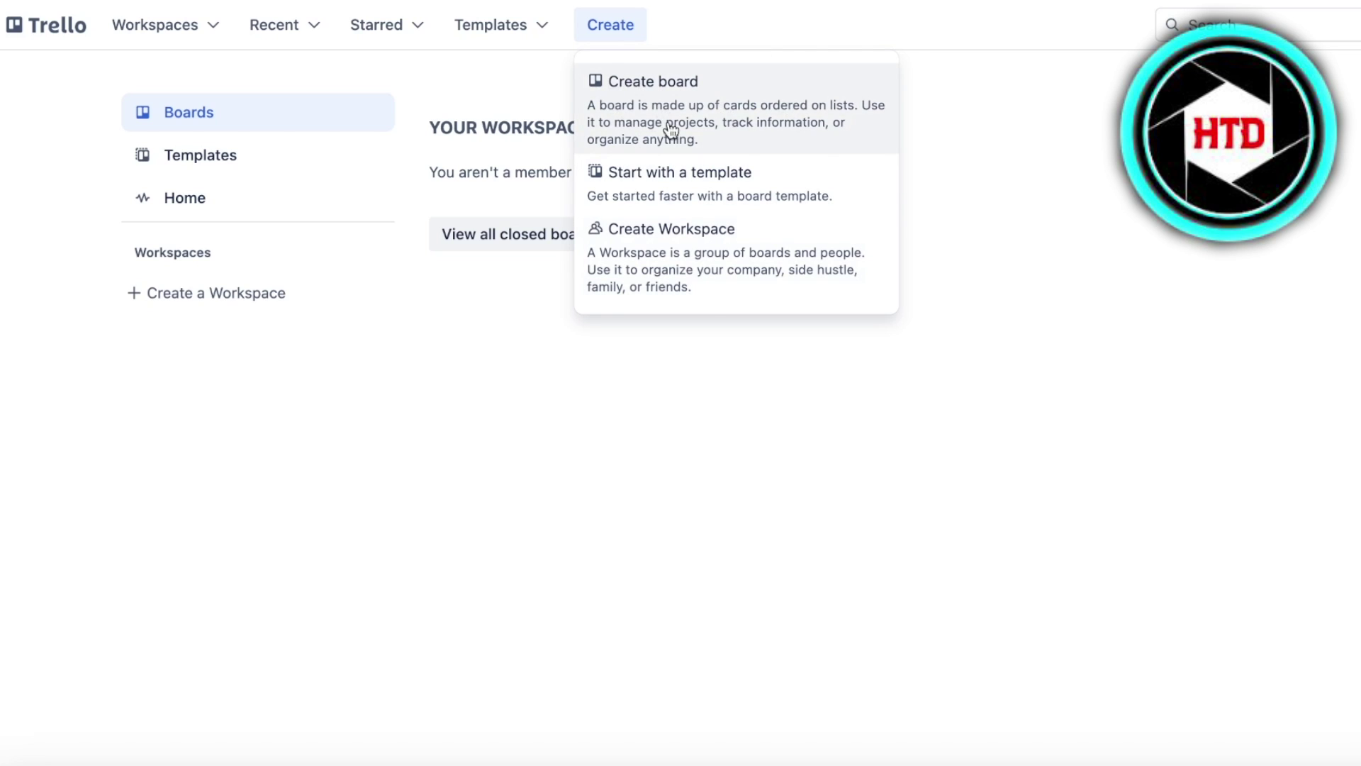
click(630, 240)
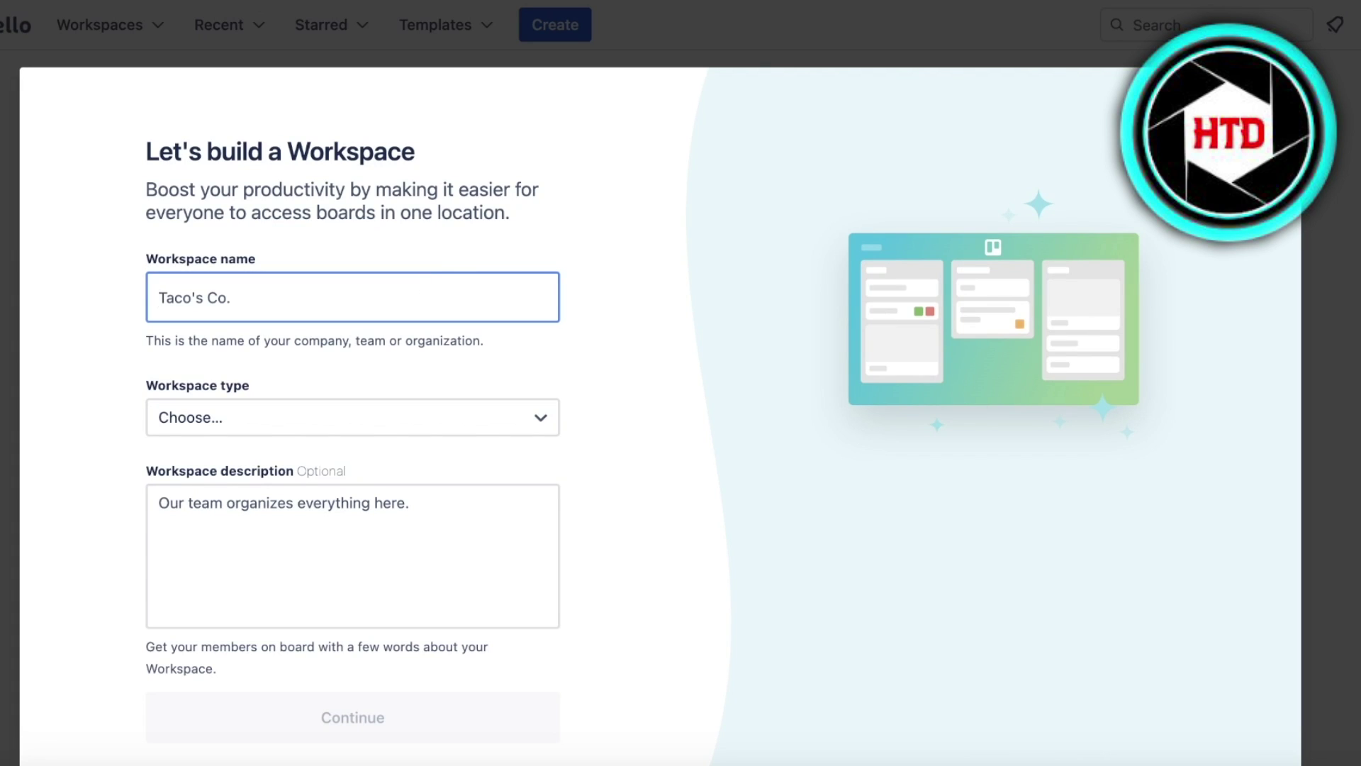
key(Escape)
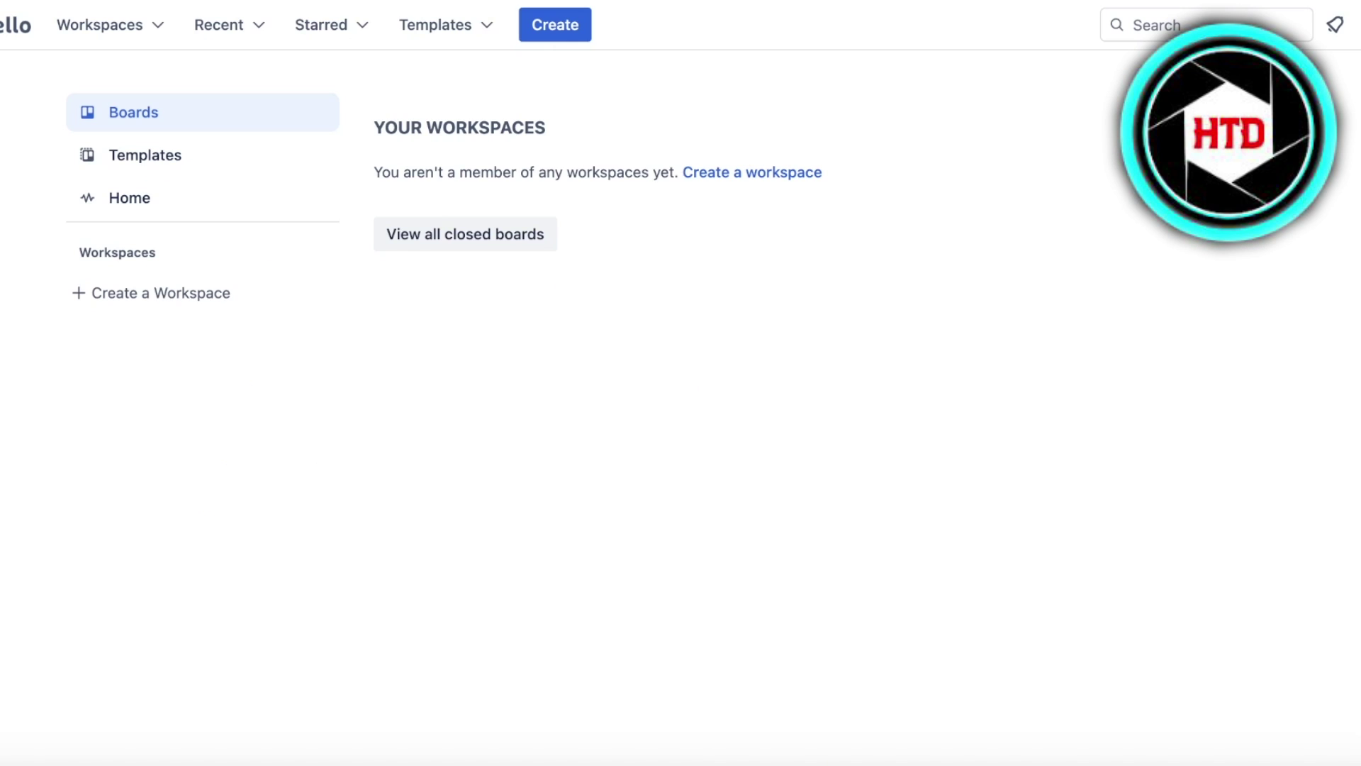
click(556, 25)
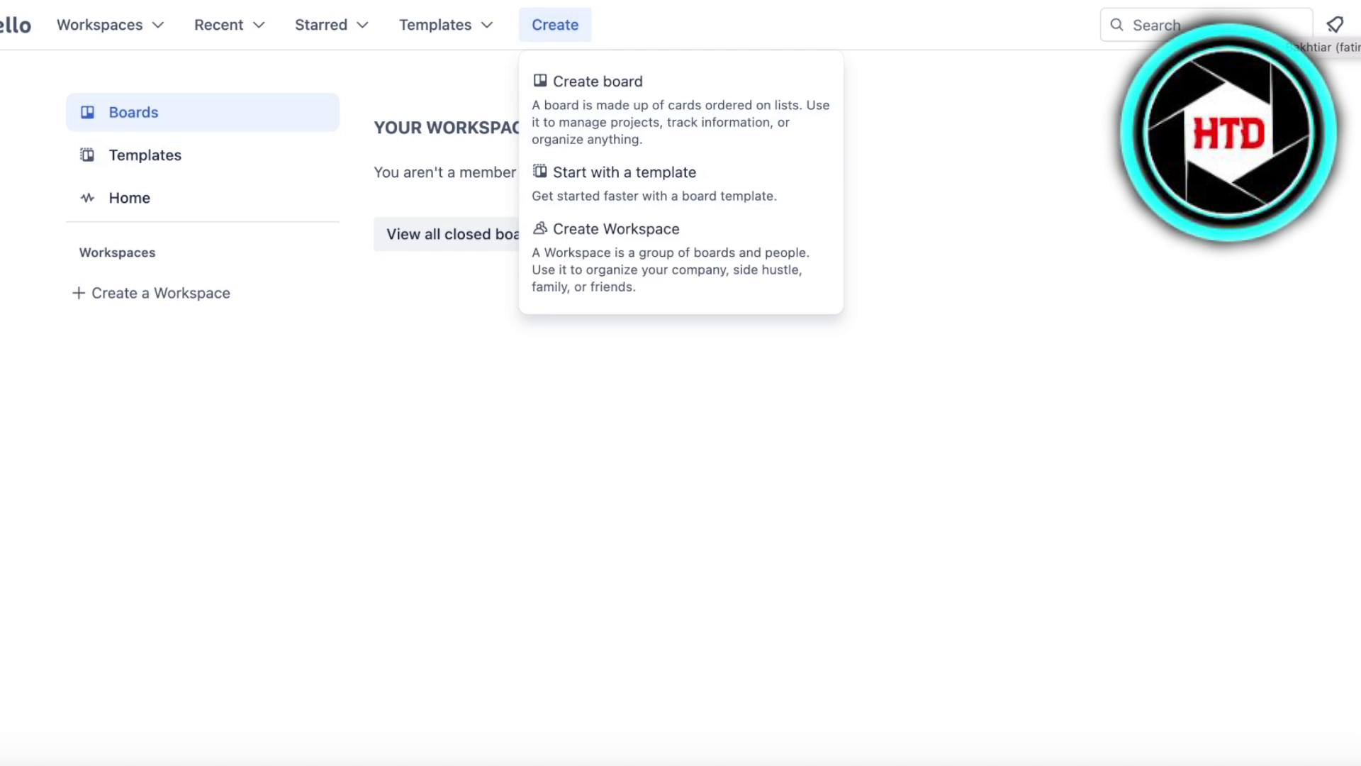
click(1353, 25)
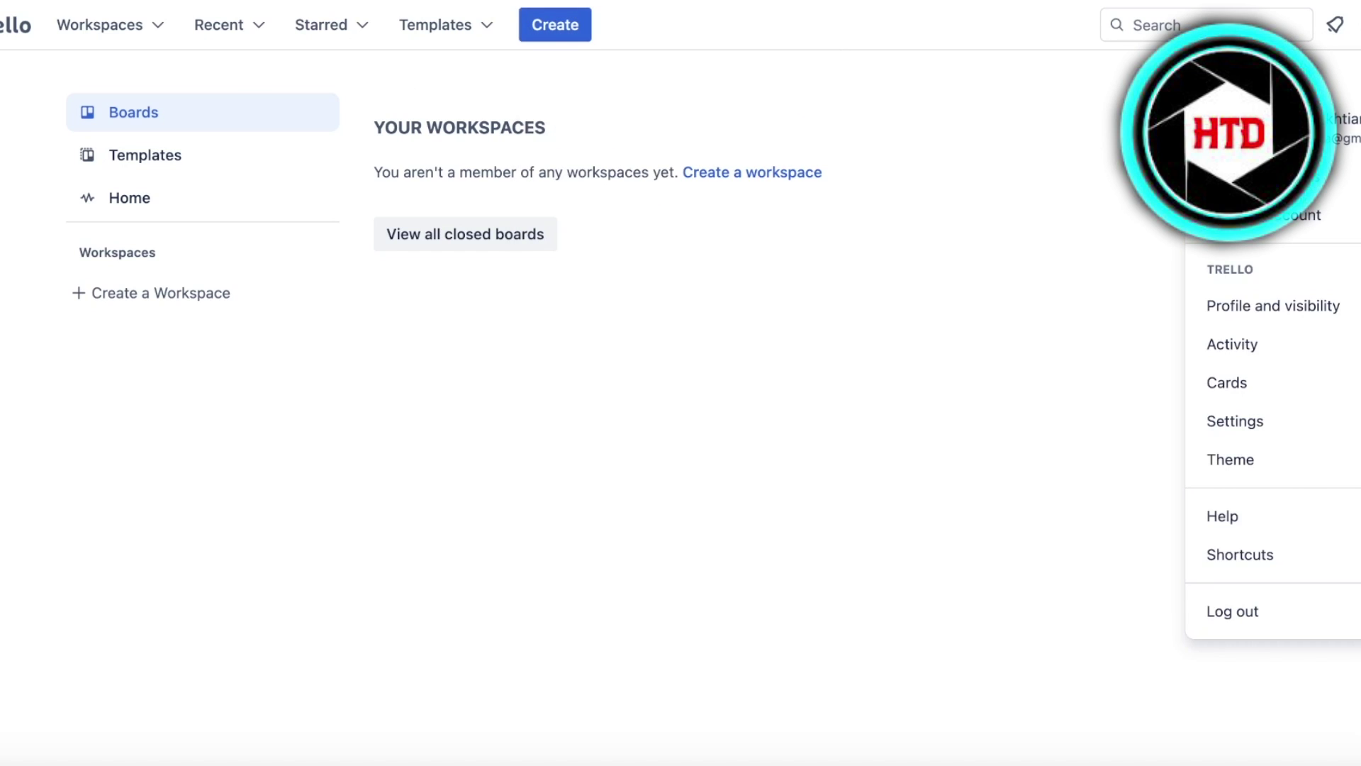
click(1053, 127)
Step: Create workspace 'Durden' of type Other, described as 'Durden Store Launch', and continue
click(555, 25)
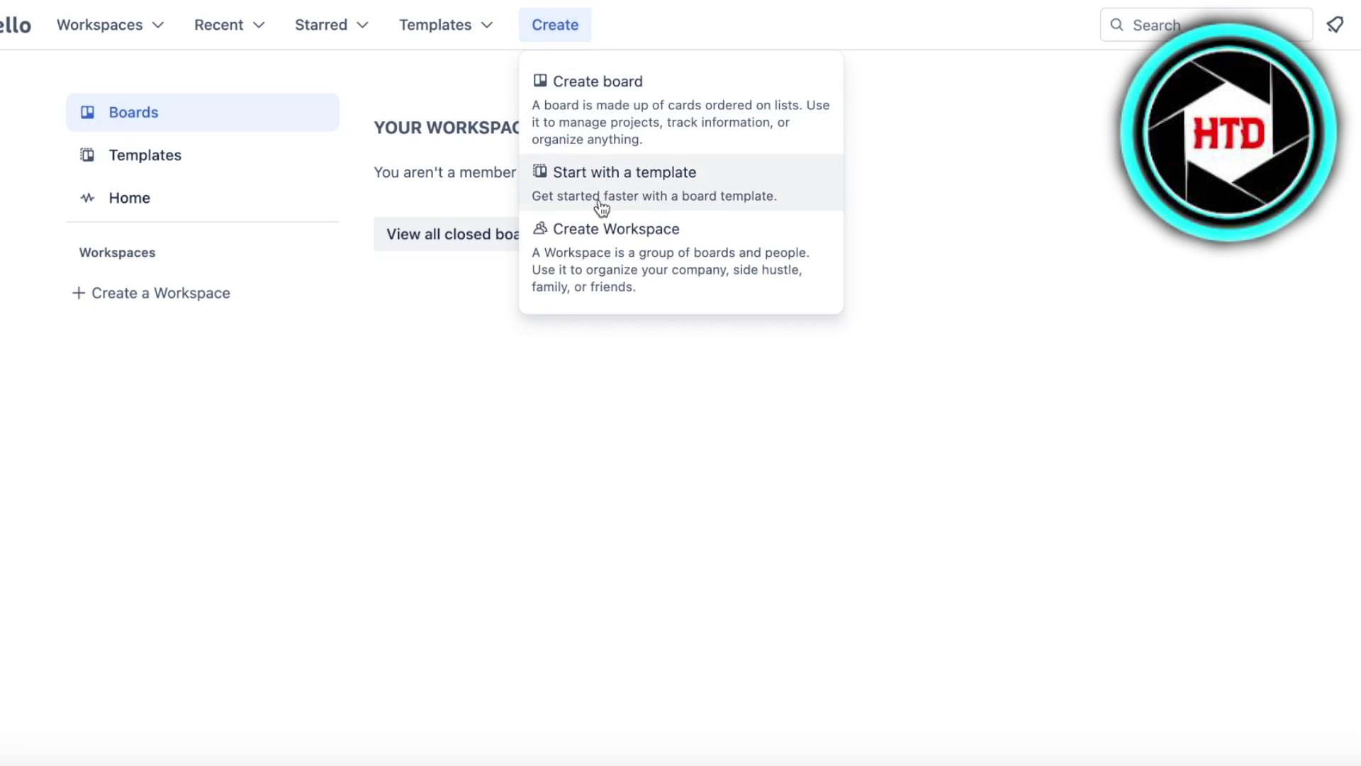
click(543, 220)
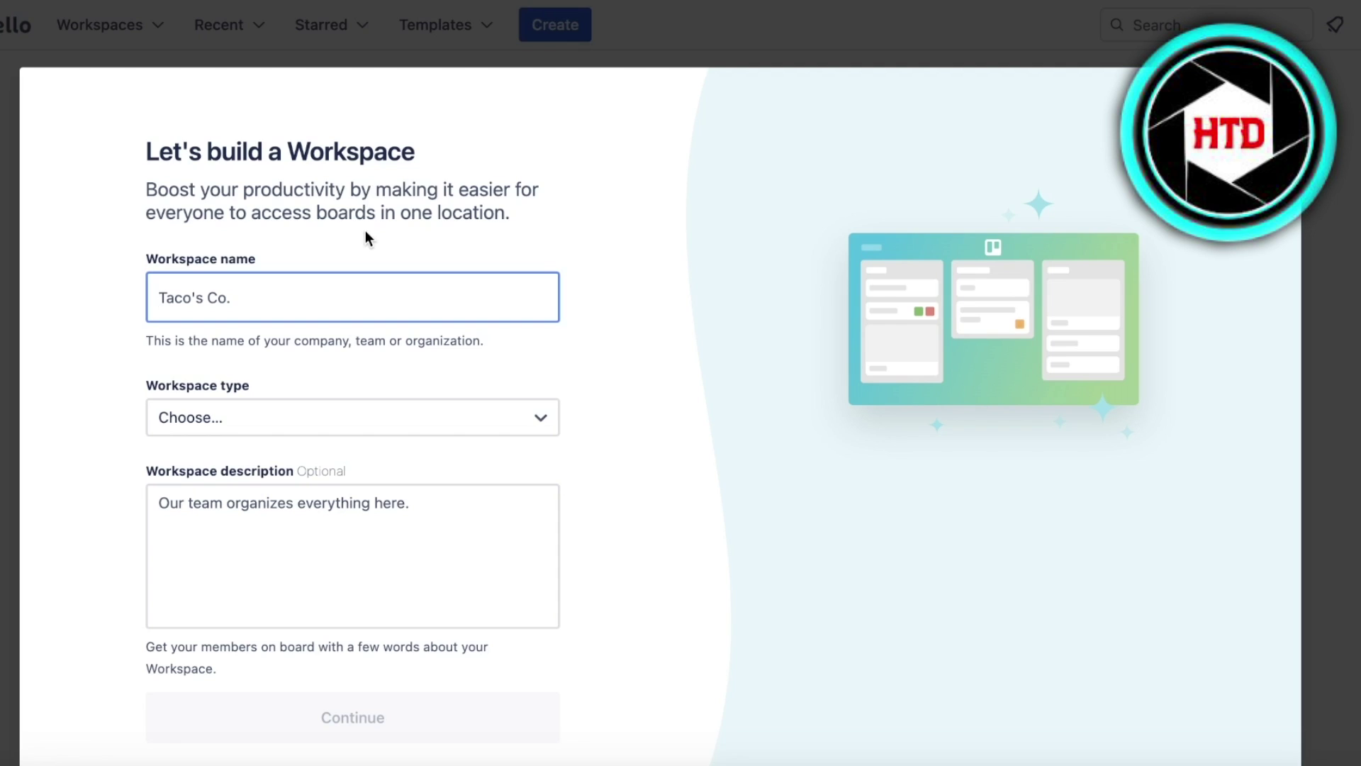
text(Durden)
click(350, 418)
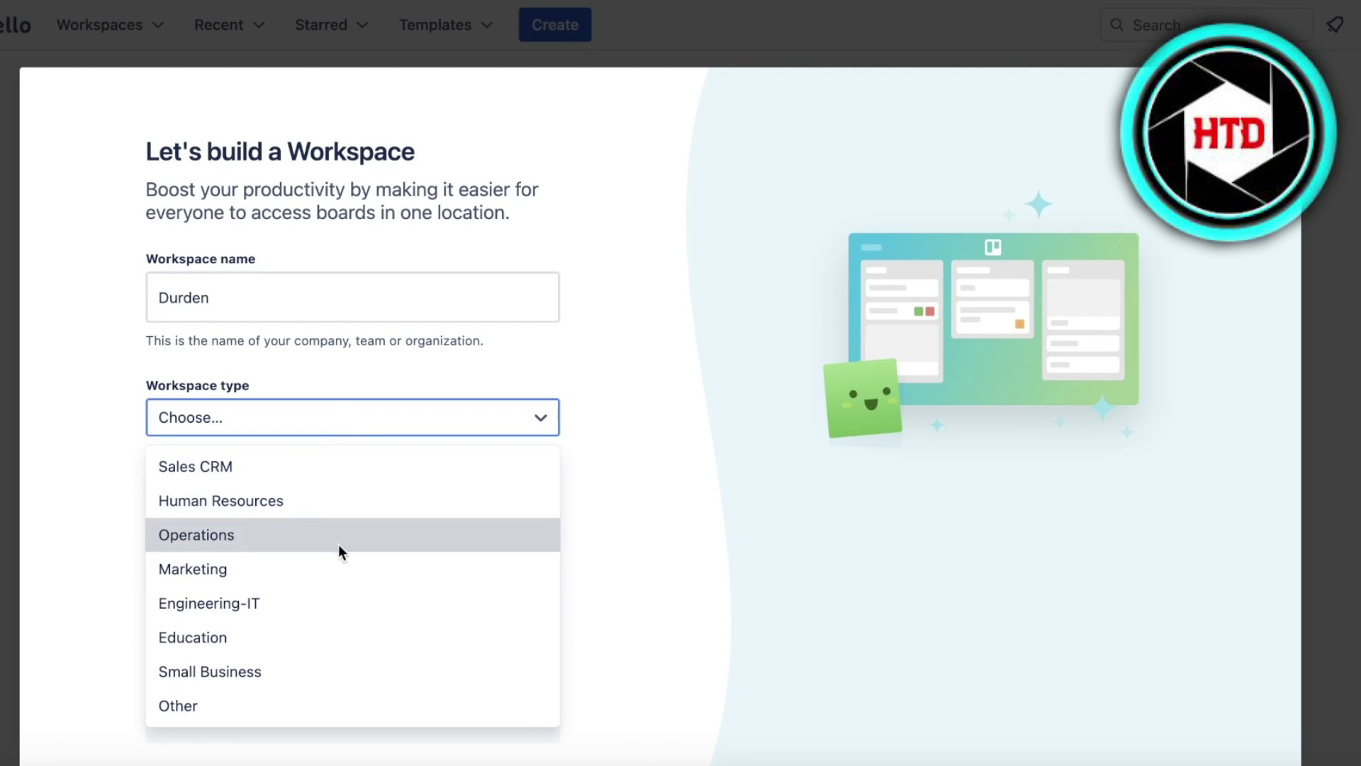
click(280, 705)
scroll(474, 544, down, 1)
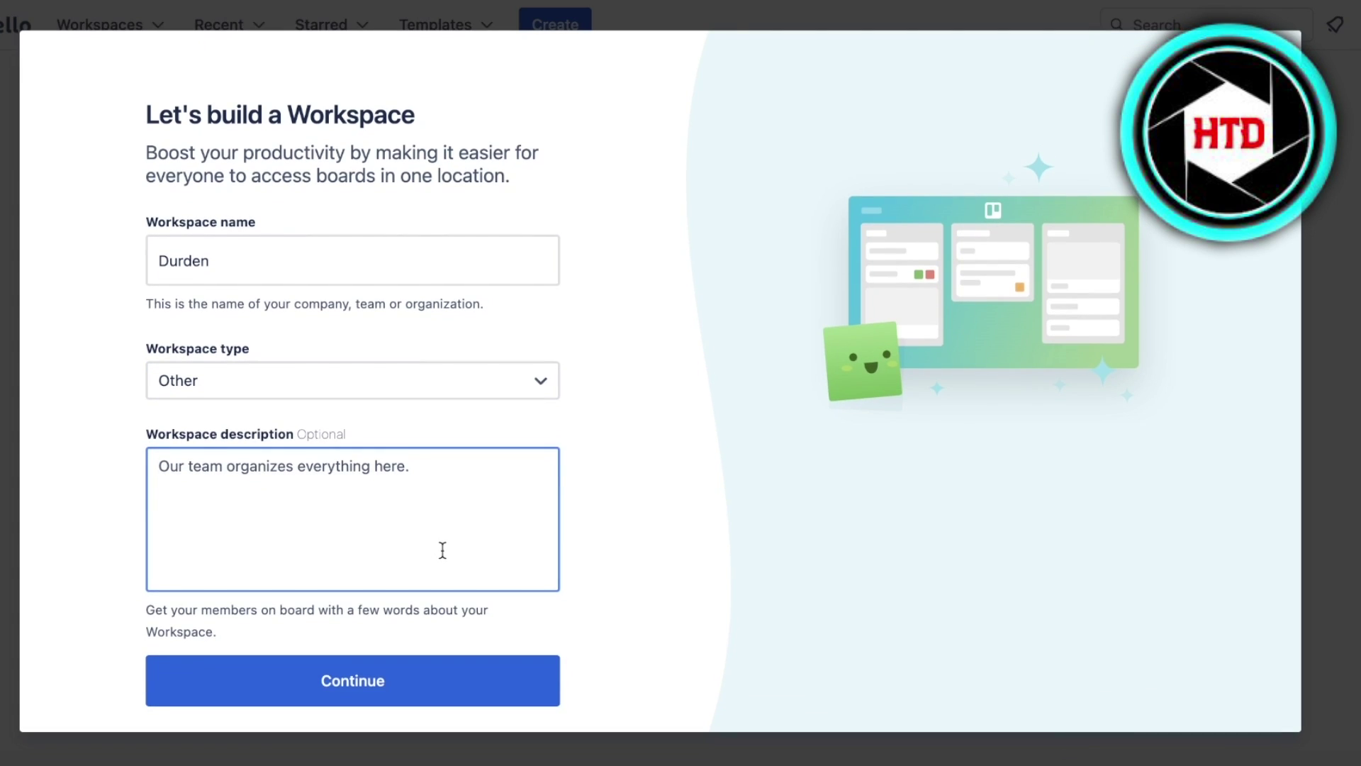
text(Durden S)
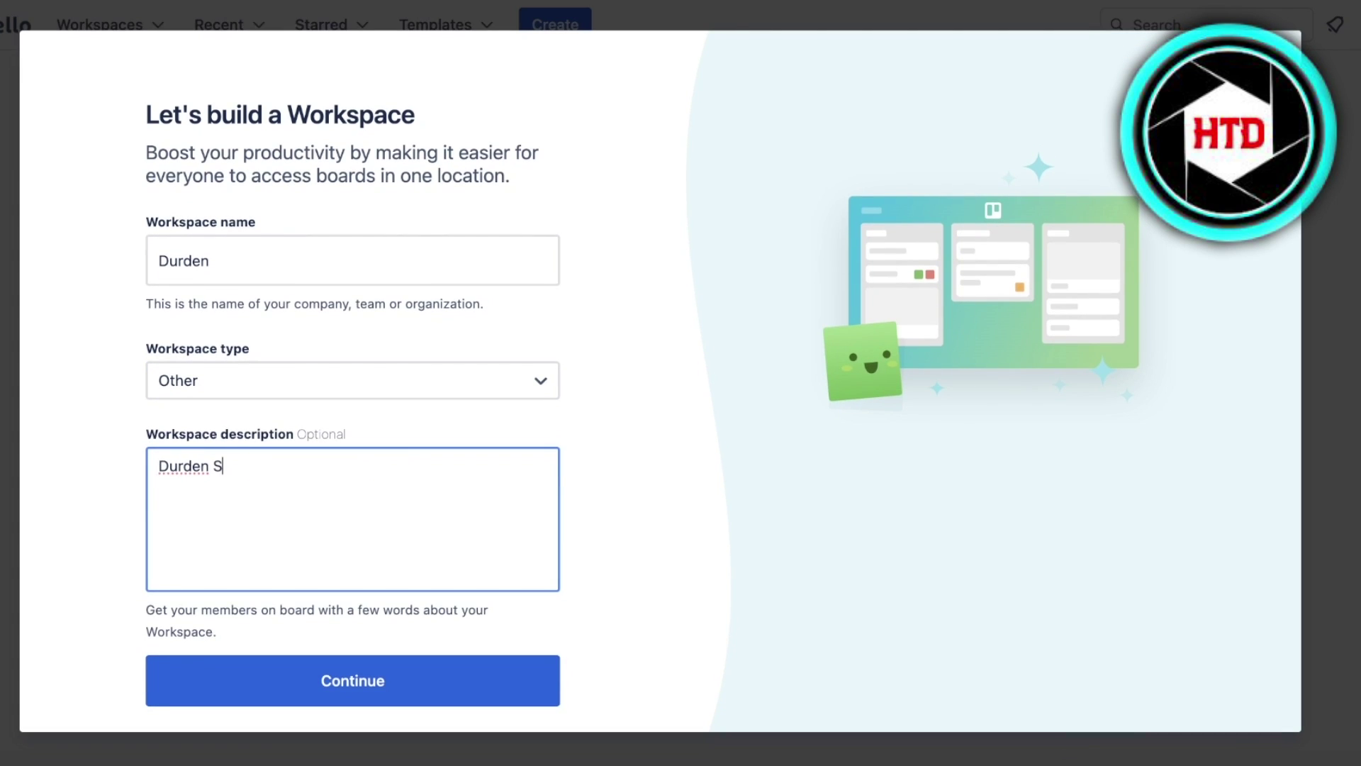
text(tore Launch)
click(435, 682)
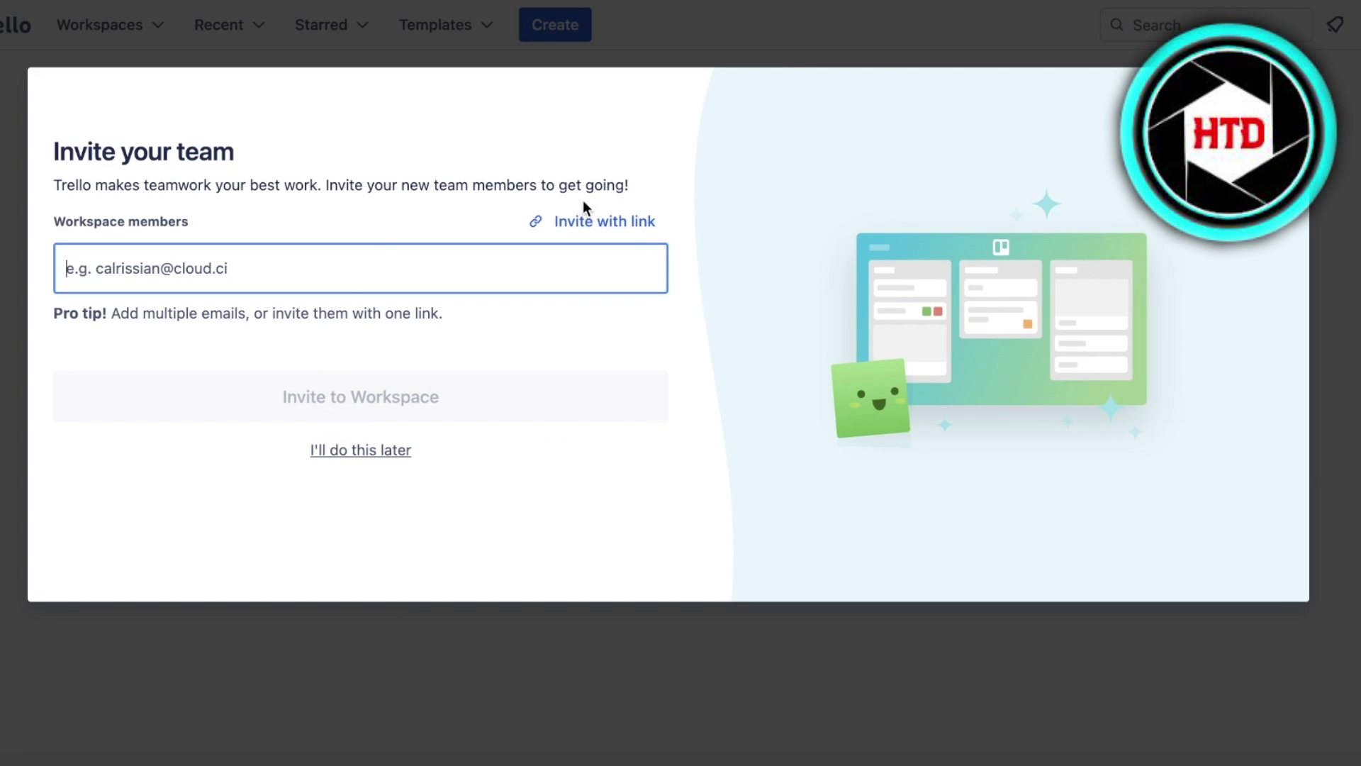
Step: Skip inviting team members and go to the Durden workspace's Boards page
click(376, 449)
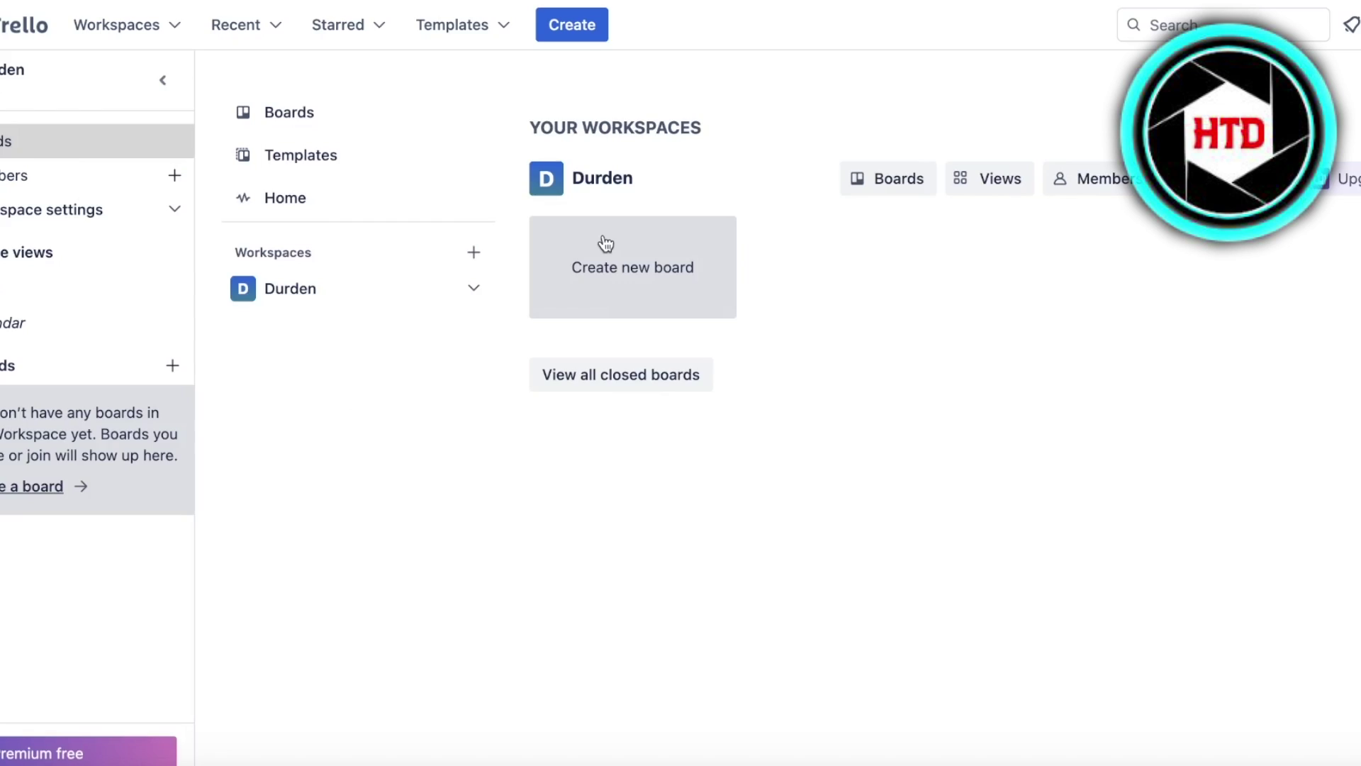
click(43, 74)
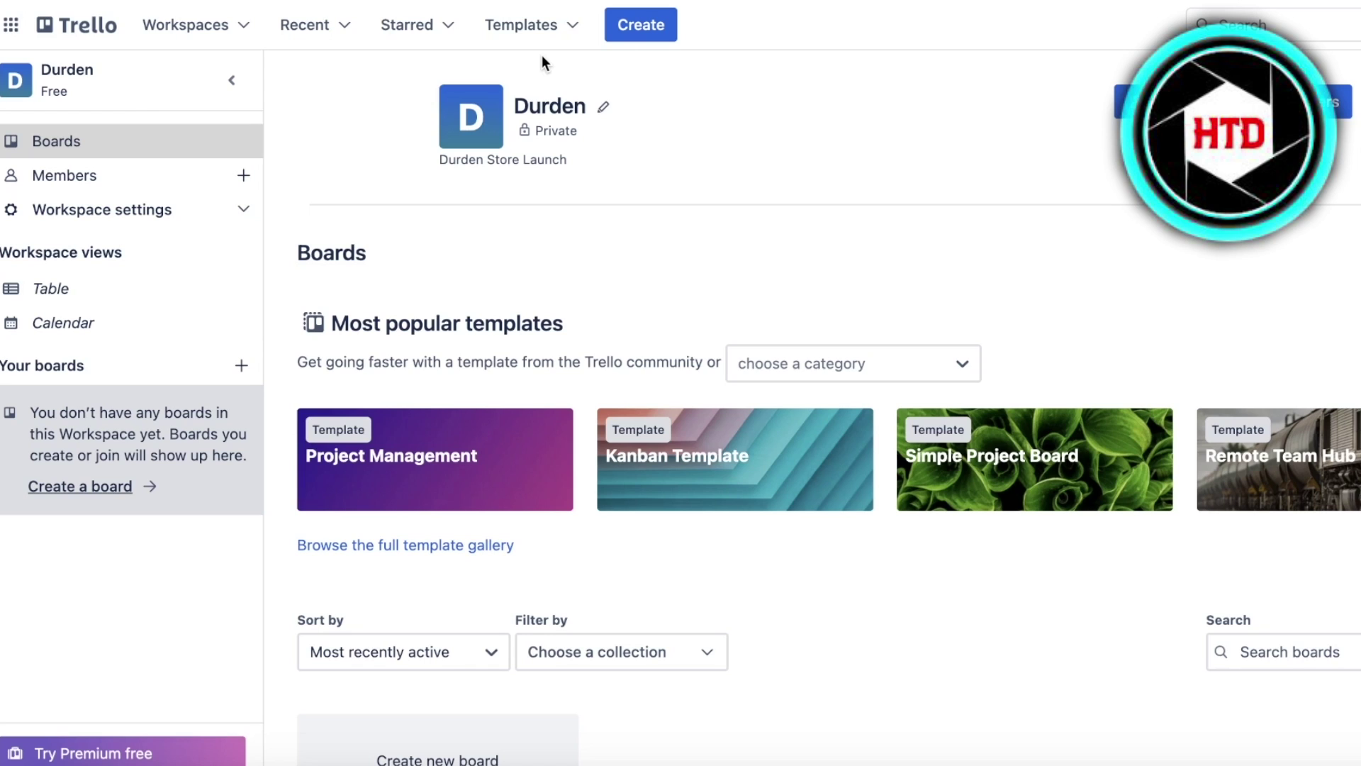
scroll(808, 284, down, 2)
scroll(812, 288, up, 2)
Step: Open the workspace edit form and logo options, closing both without changes
click(605, 108)
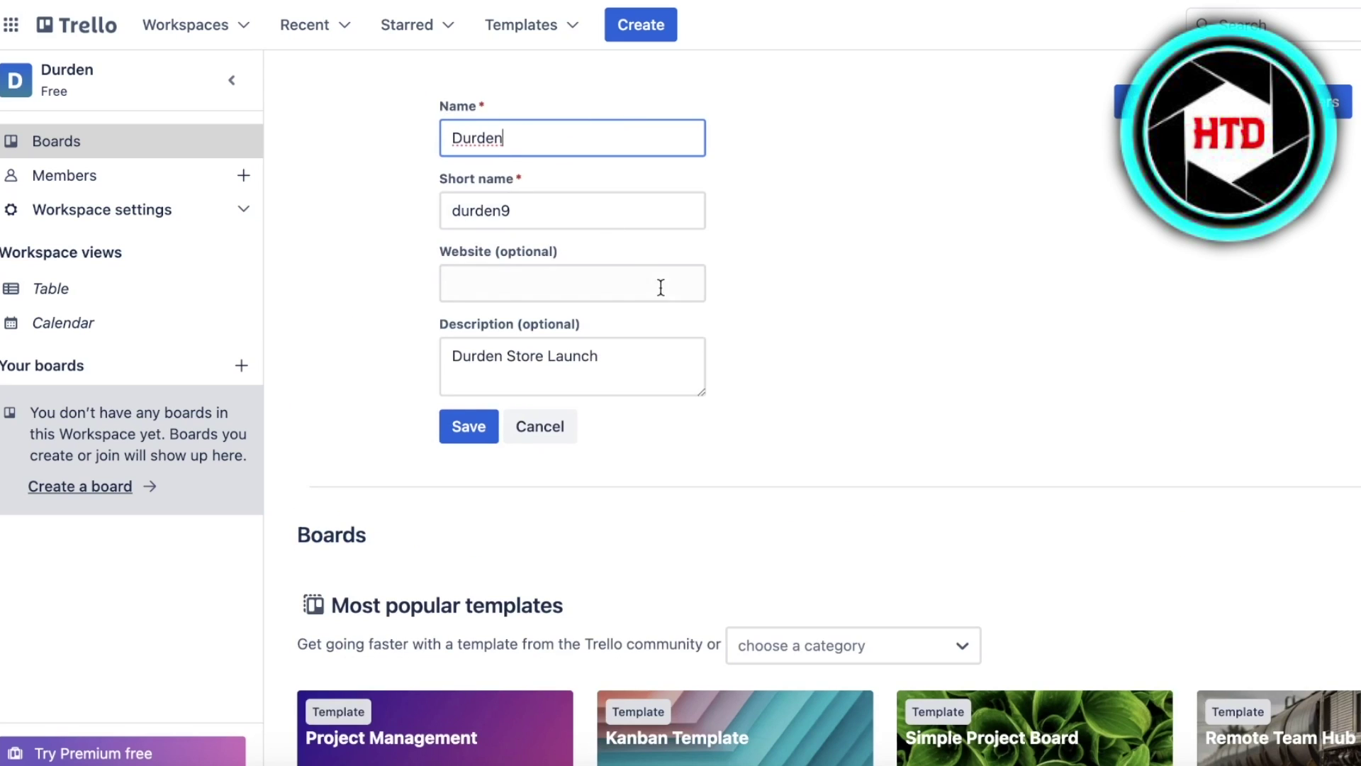
click(546, 426)
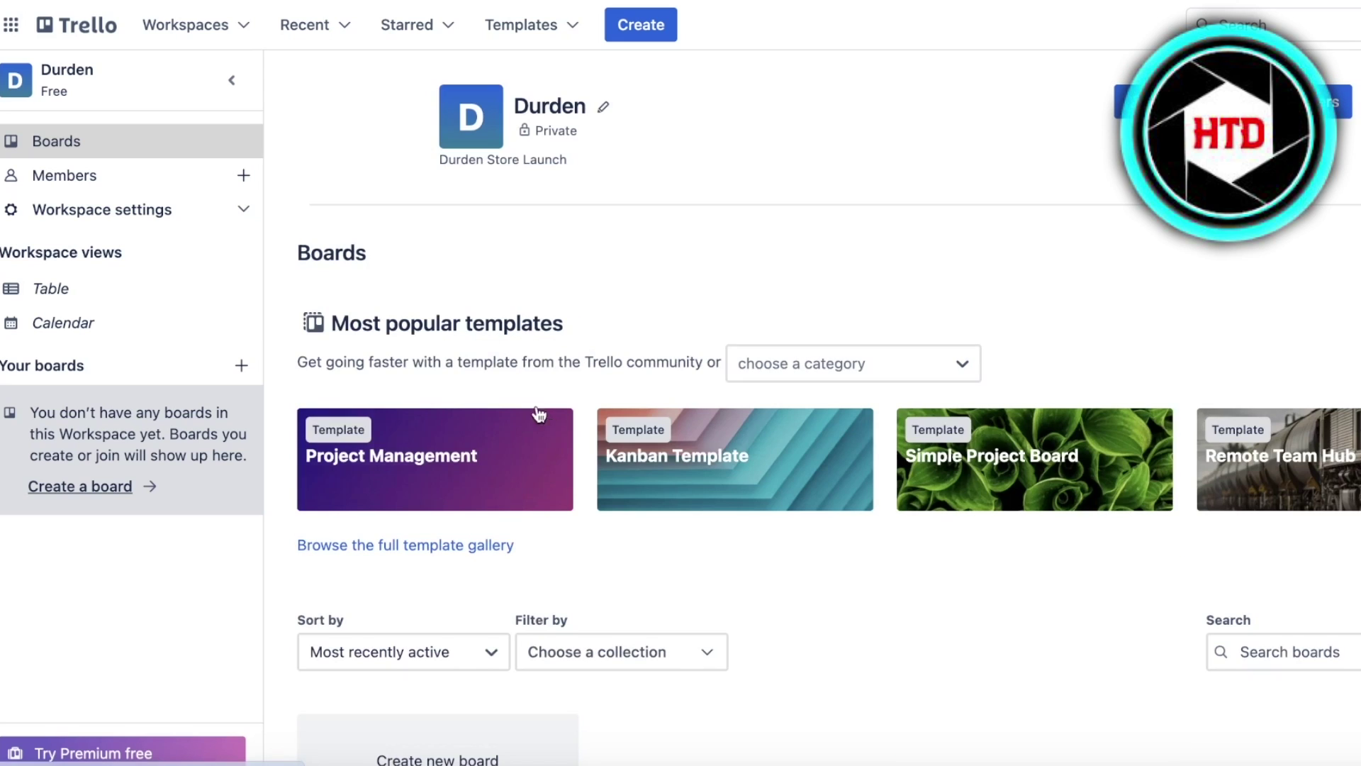
click(474, 127)
click(738, 179)
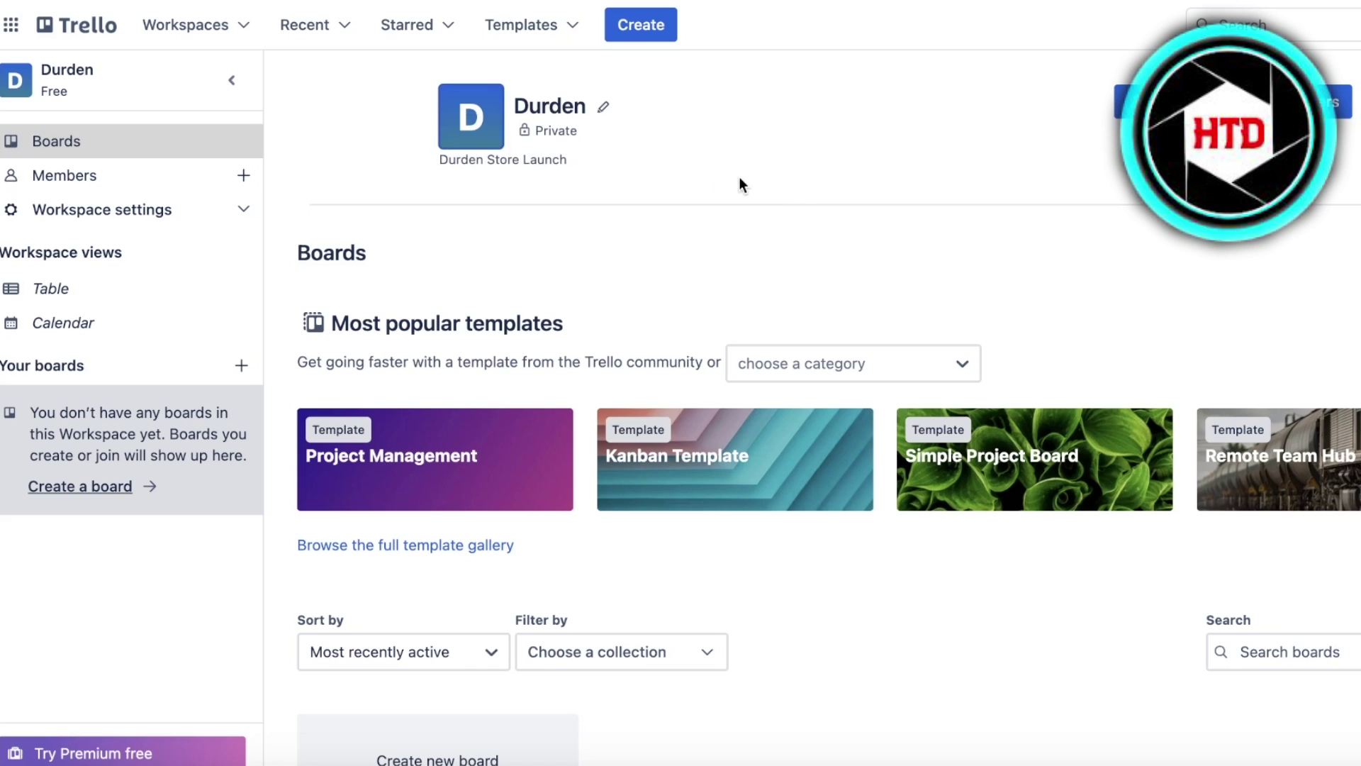
Step: Open the workspace settings options, then dismiss them
scroll(502, 436, down, 2)
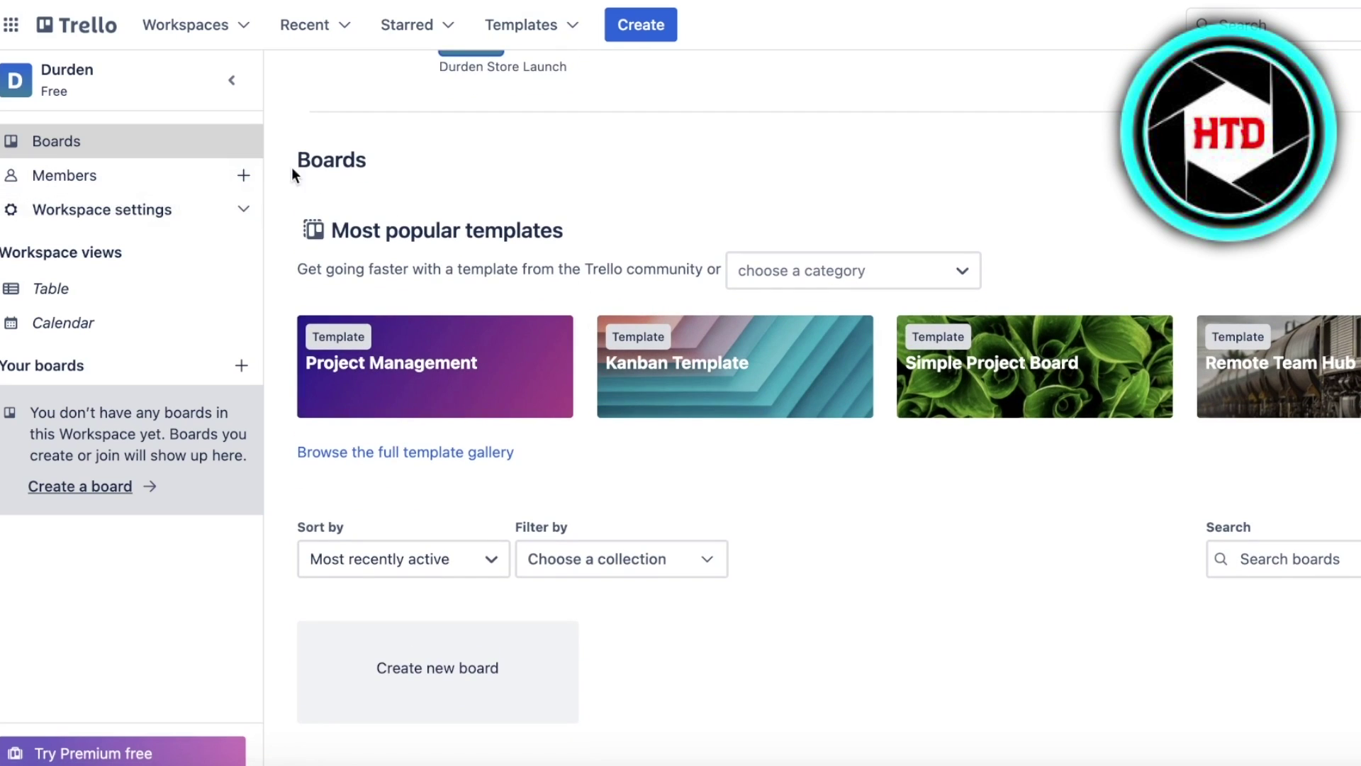
click(144, 225)
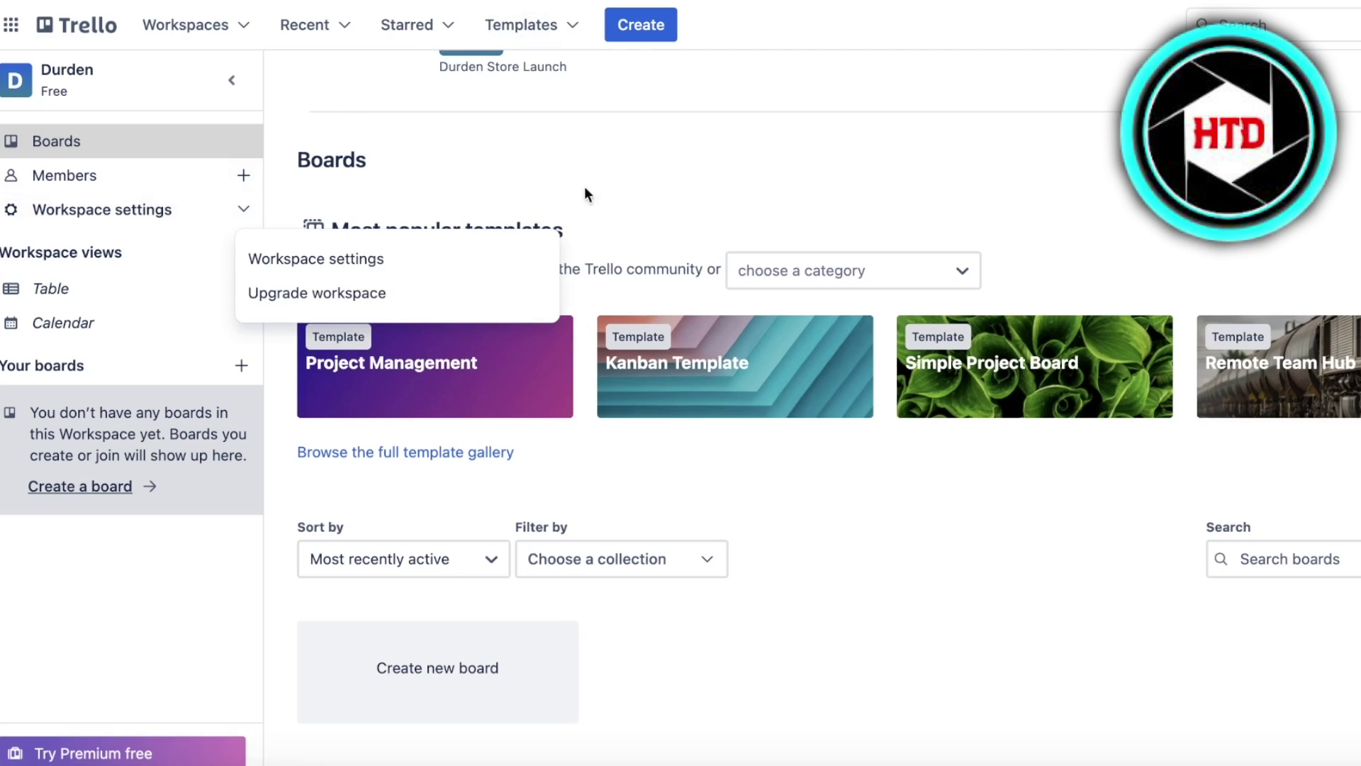
click(556, 81)
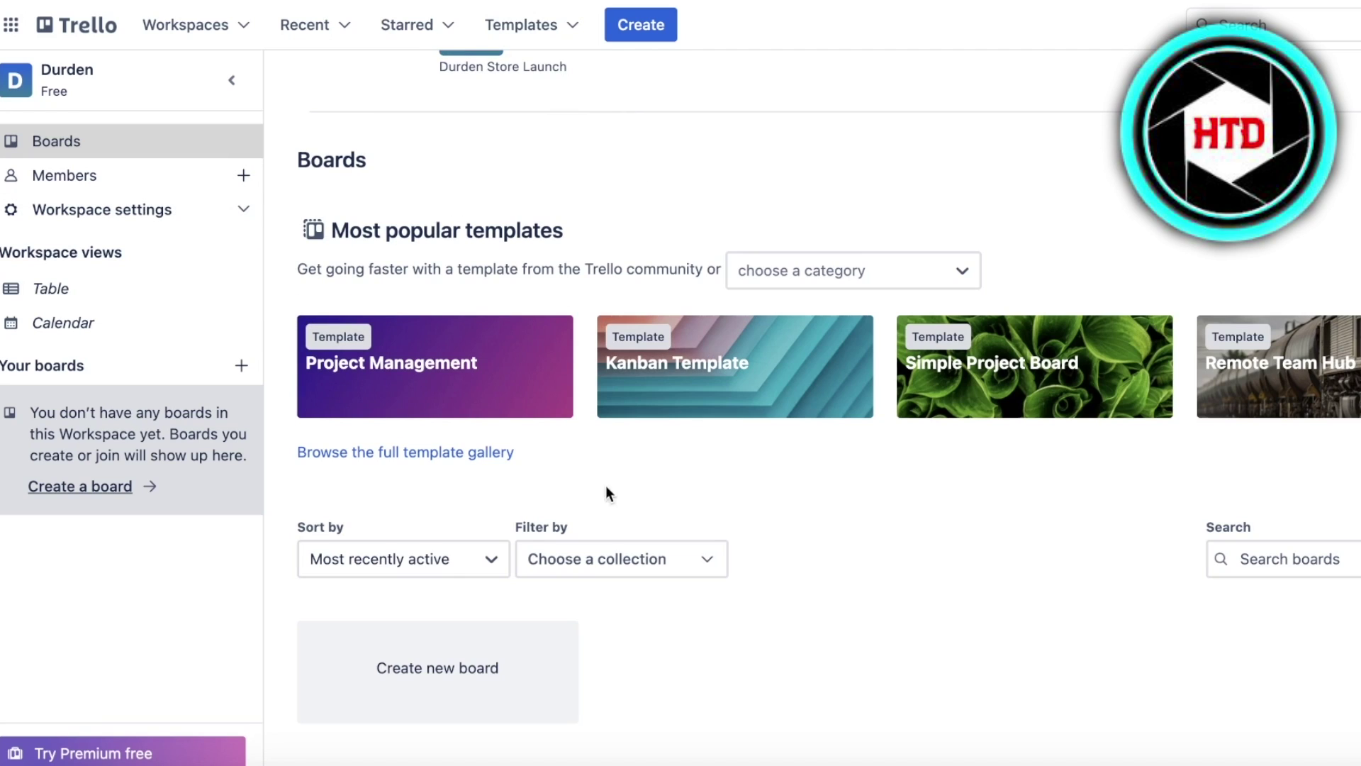
Step: Start a new board from a template and go to Explore templates
click(414, 682)
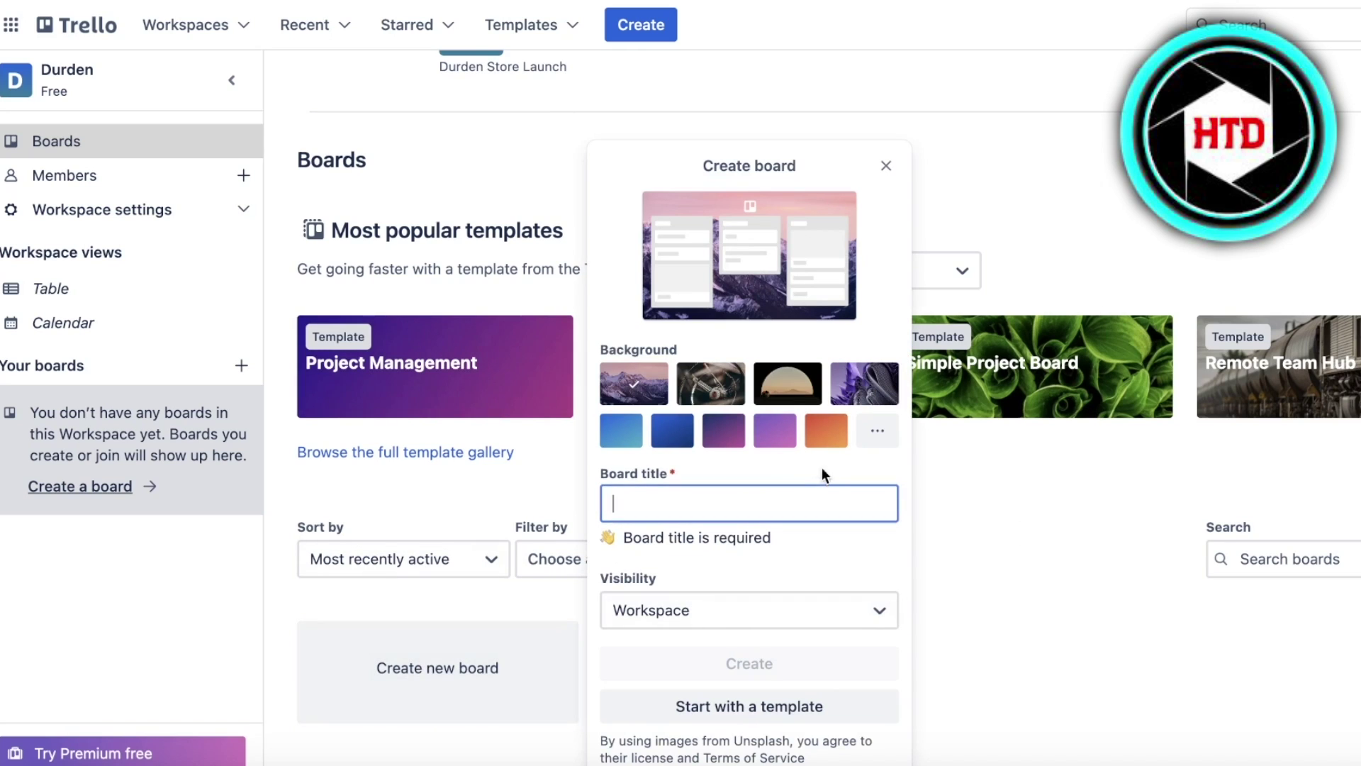
click(803, 468)
click(747, 702)
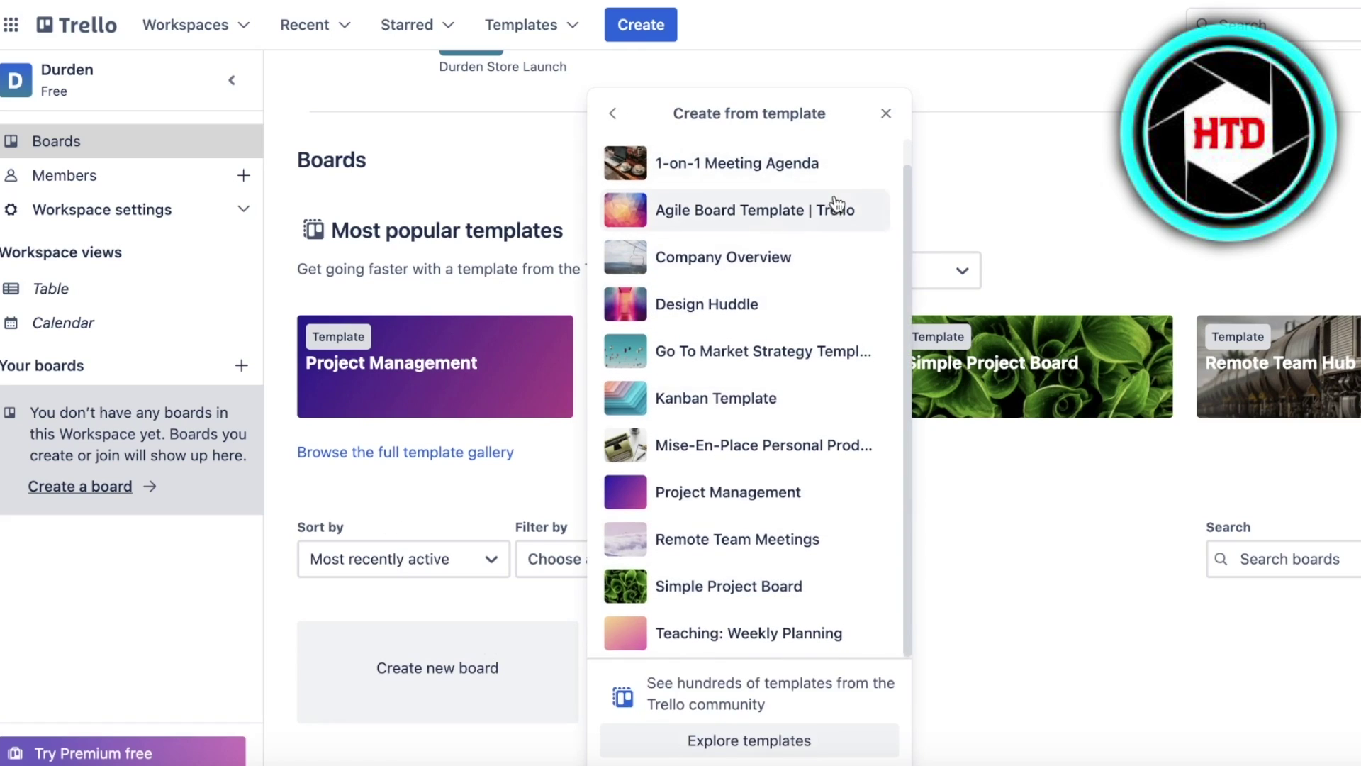
click(750, 740)
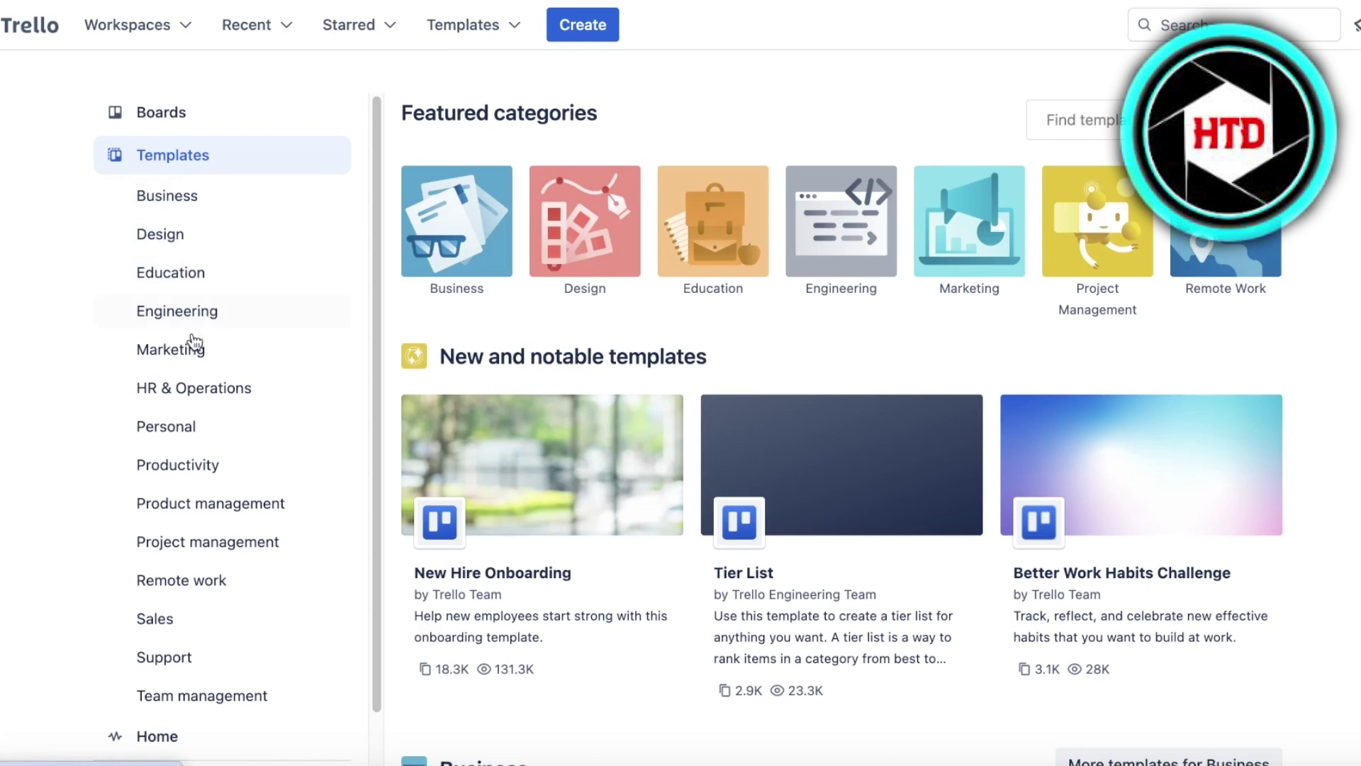
Step: Scroll through the template gallery, then go back to the Durden Boards page via the Trello logo
scroll(333, 656, down, 1)
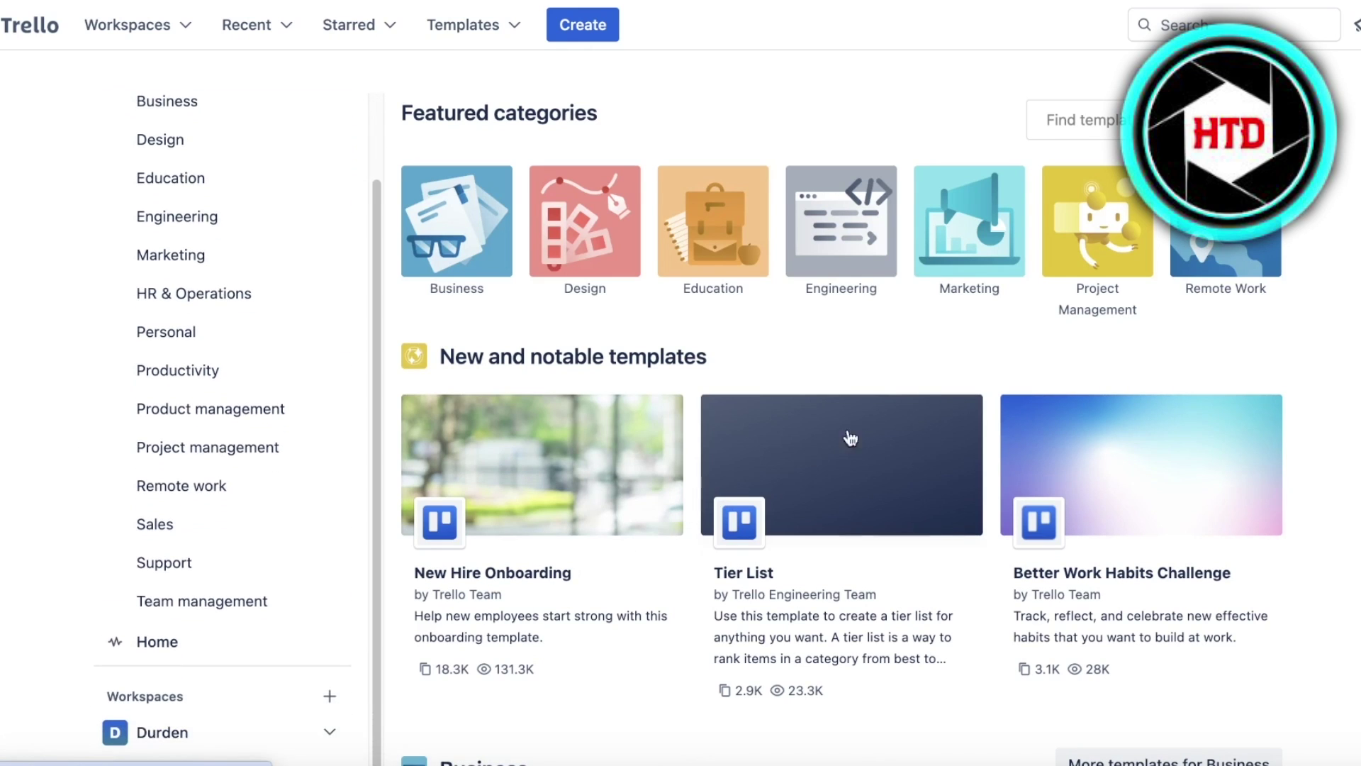
scroll(851, 438, down, 10)
scroll(1044, 385, up, 10)
scroll(872, 470, down, 7)
scroll(1234, 465, down, 7)
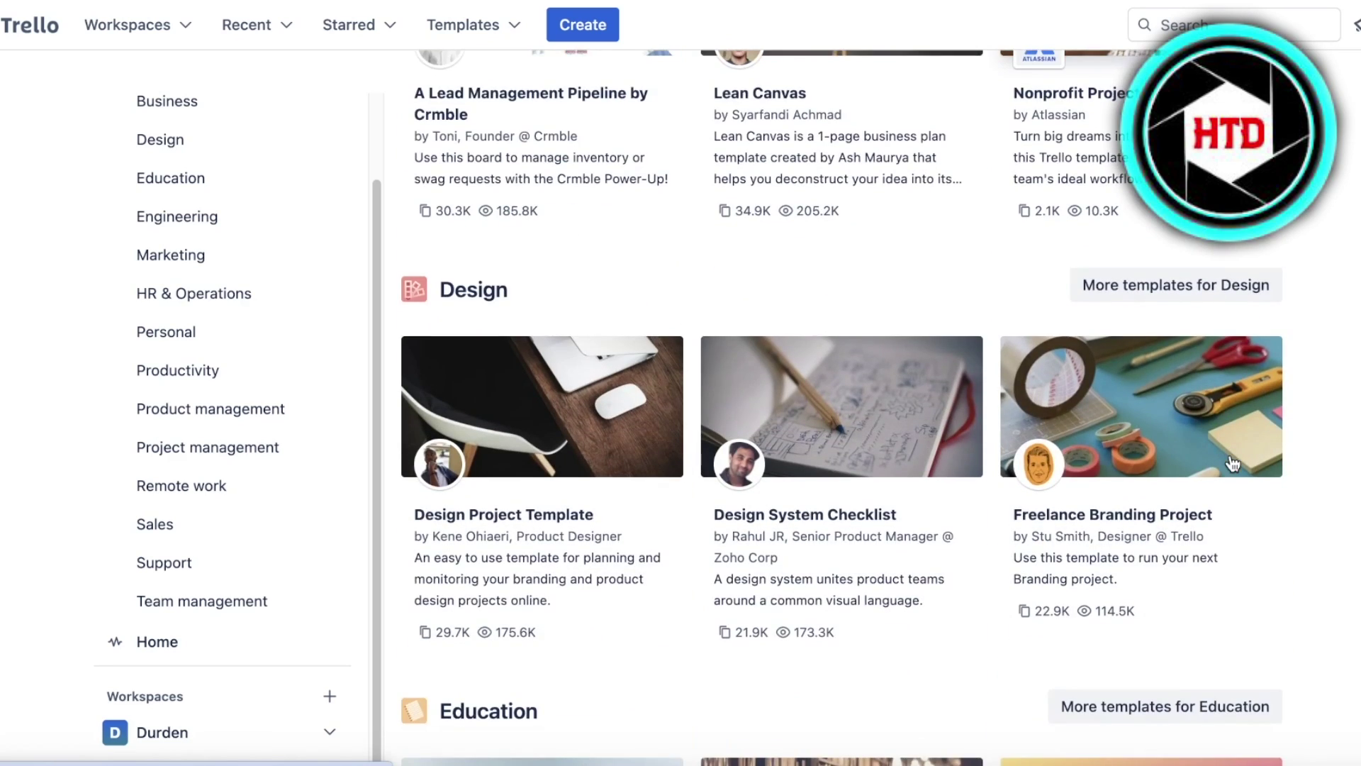
scroll(1231, 454, down, 3)
scroll(1135, 319, down, 10)
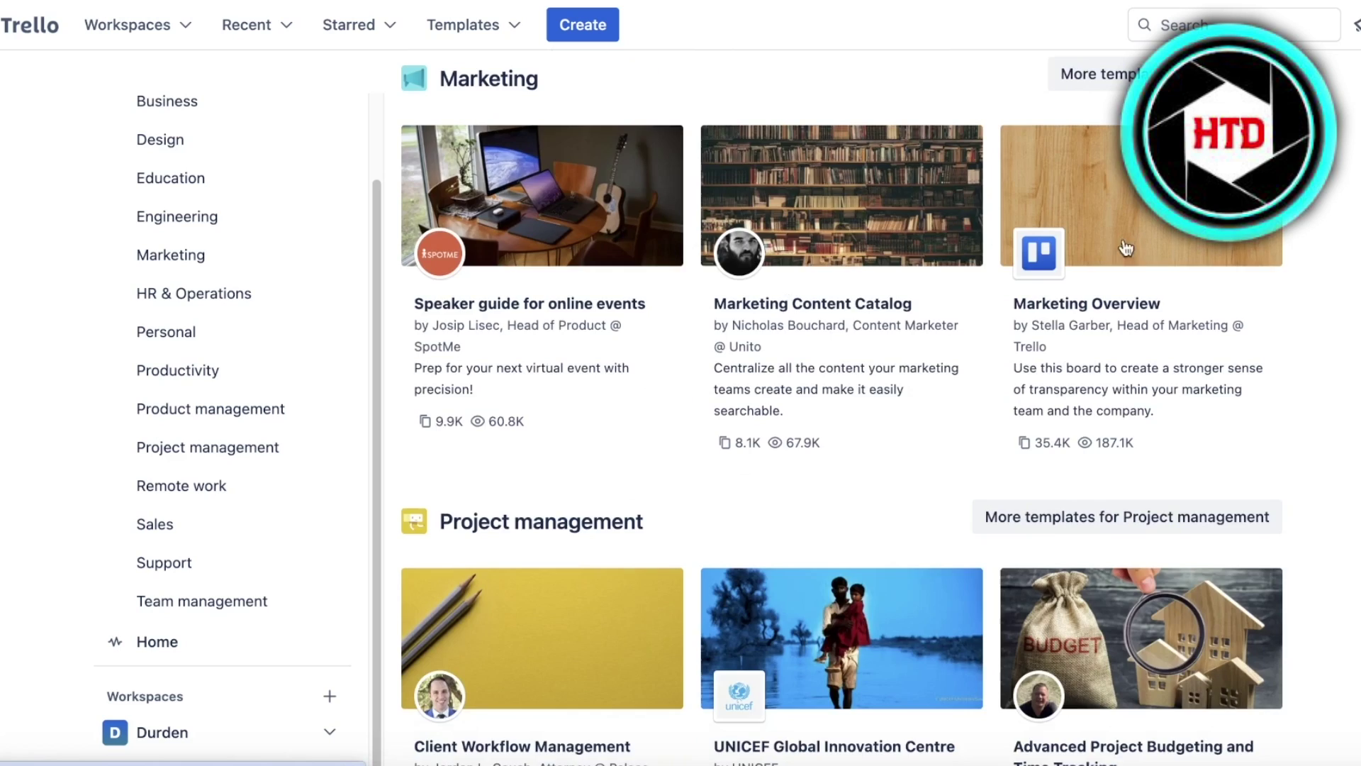
scroll(1127, 248, down, 8)
click(30, 25)
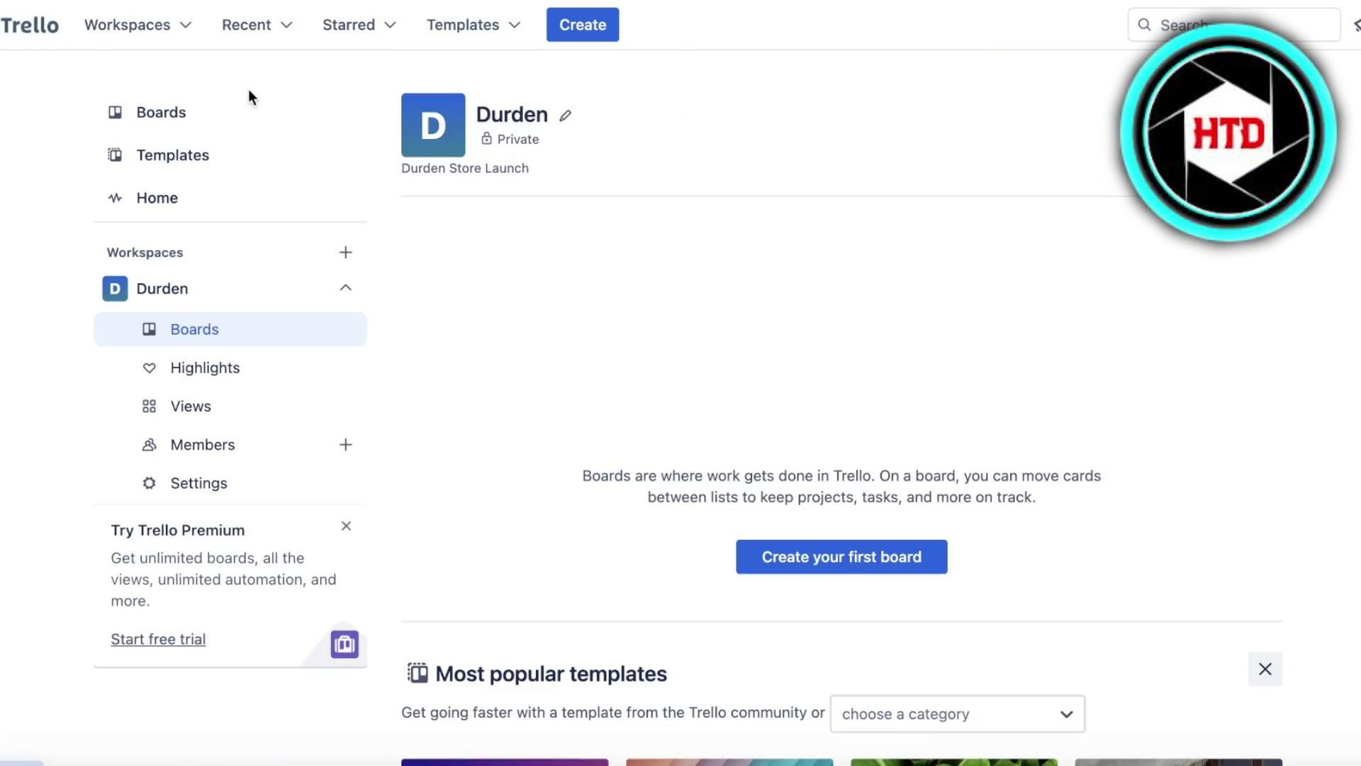
Step: Start the first board with a dark purple background and the title 'New Hire Process'
scroll(478, 355, down, 3)
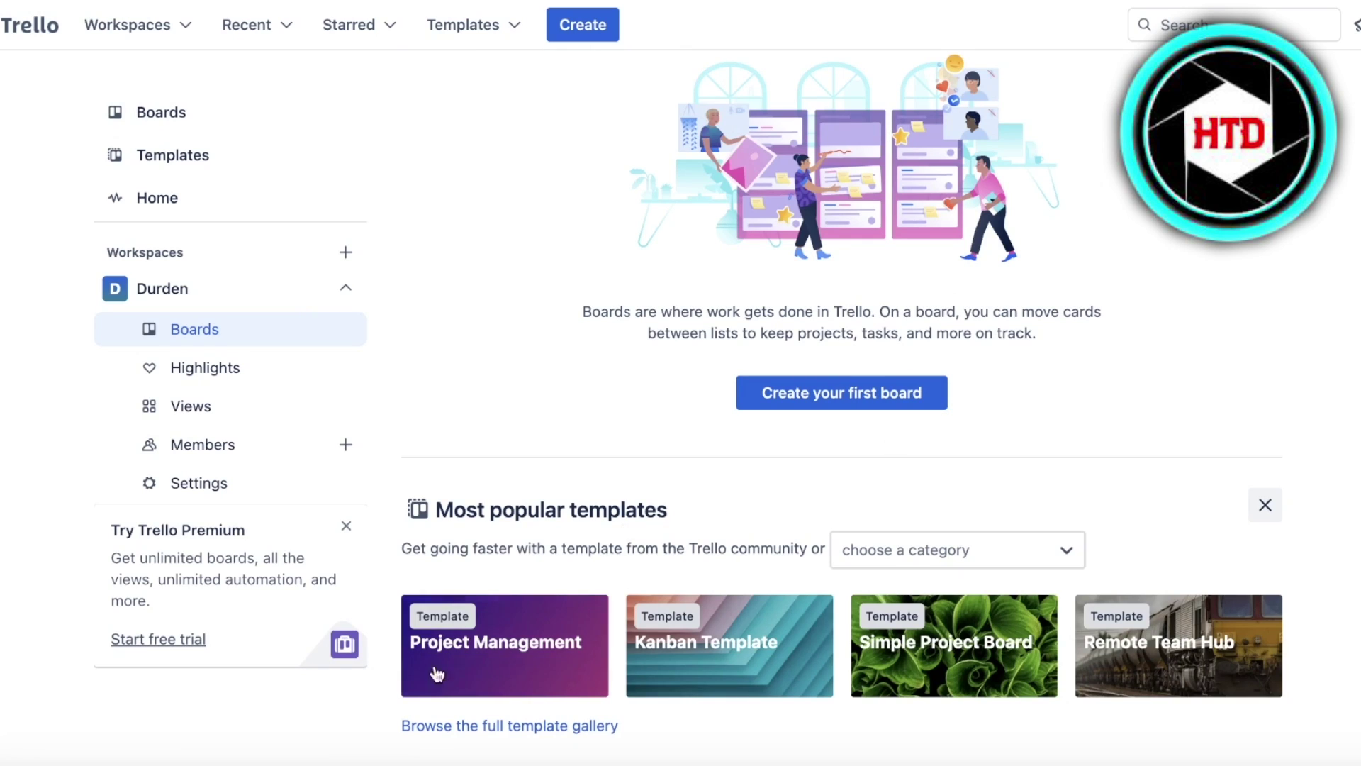
click(843, 392)
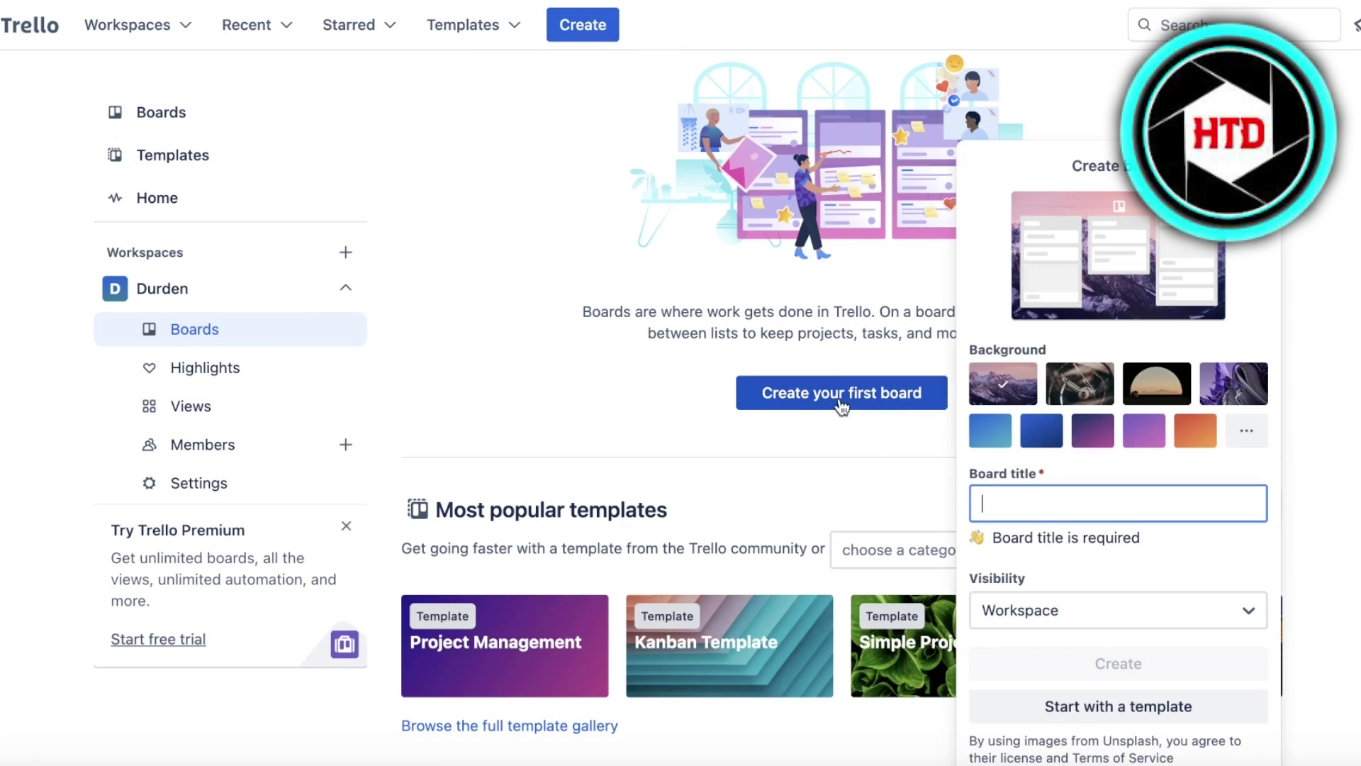
click(1246, 431)
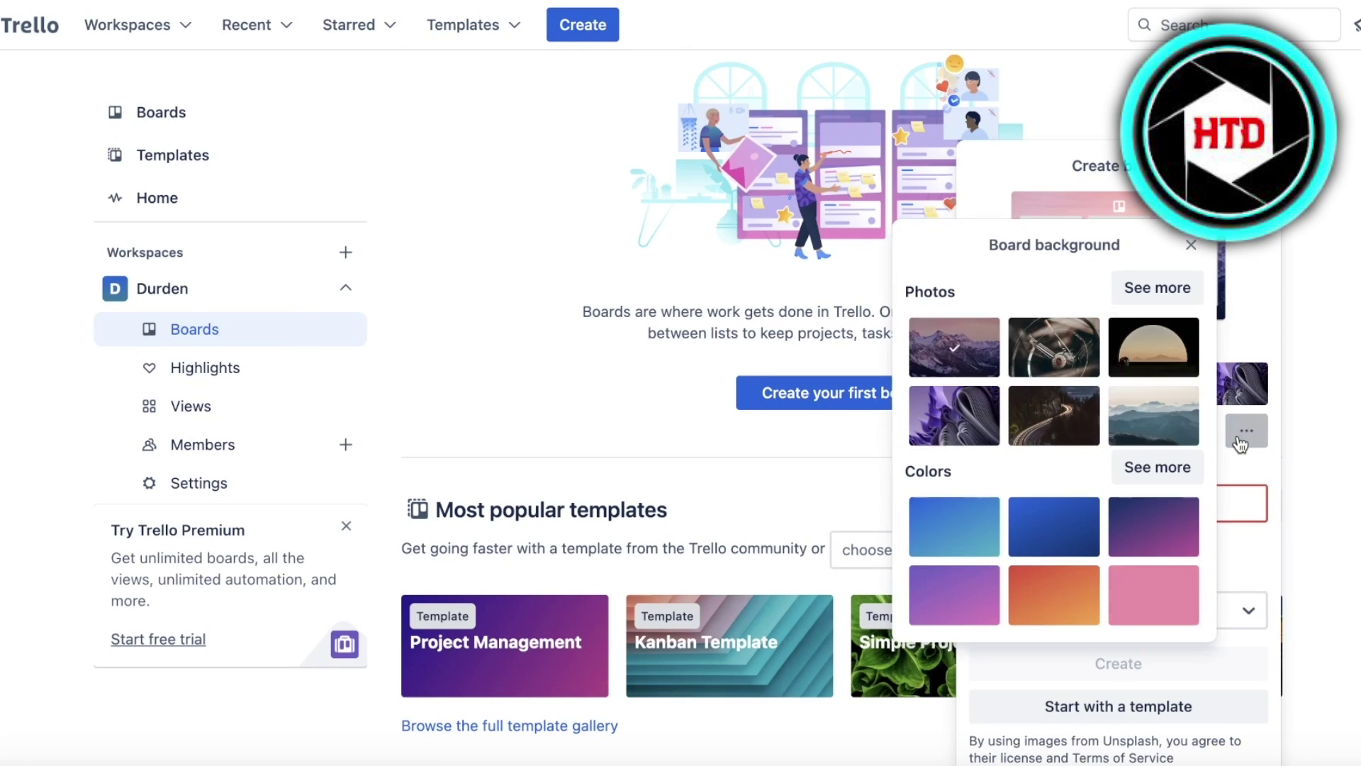
click(1154, 526)
click(1265, 470)
click(1121, 500)
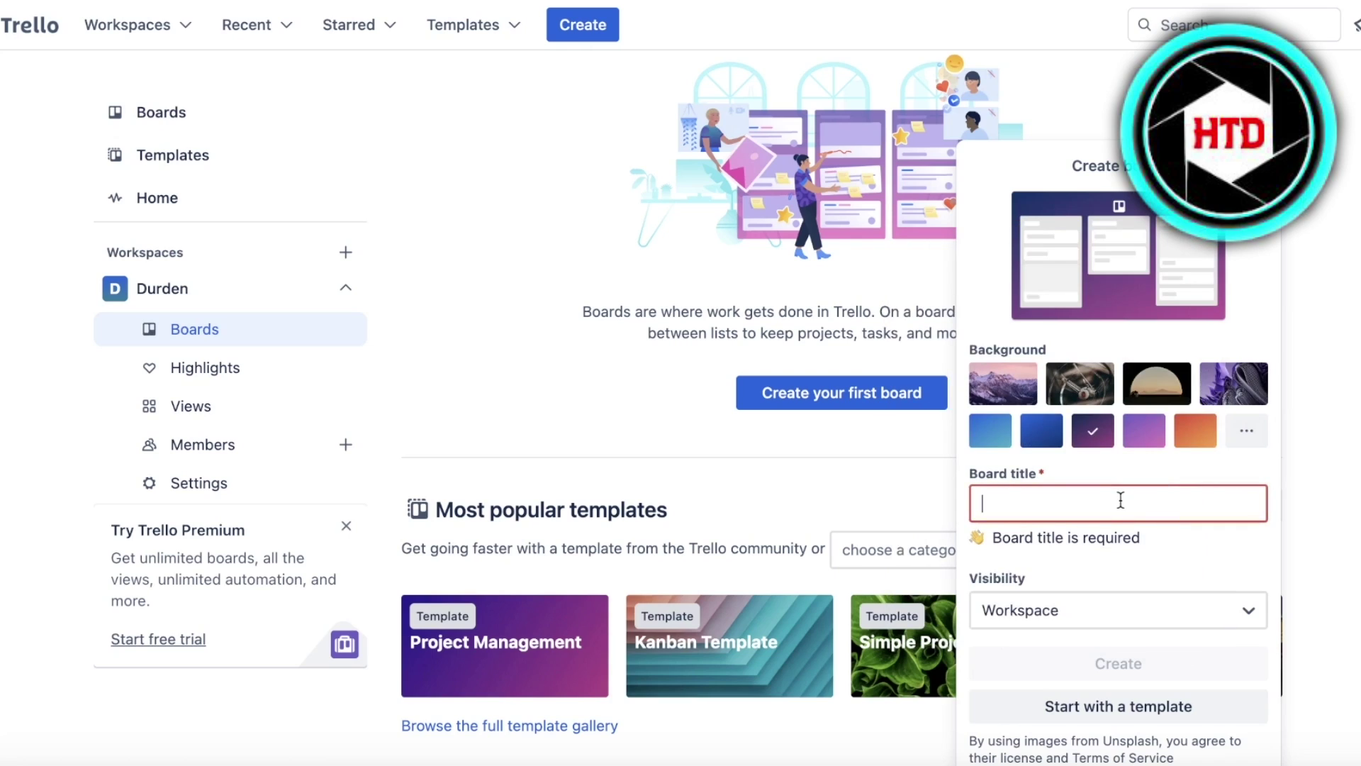
text(New)
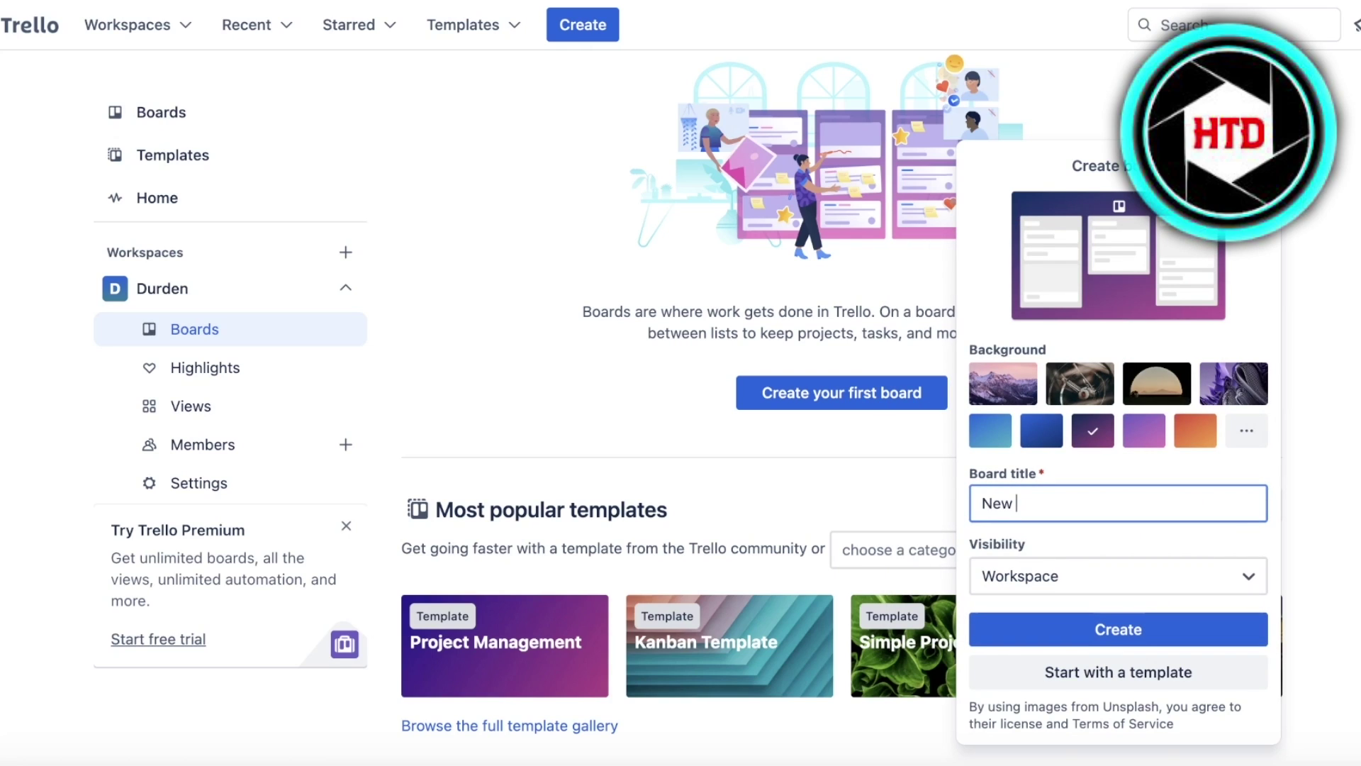
text( Hire Process)
Step: Set the board visibility to Workspace and create the board
click(1124, 576)
scroll(1126, 649, down, 2)
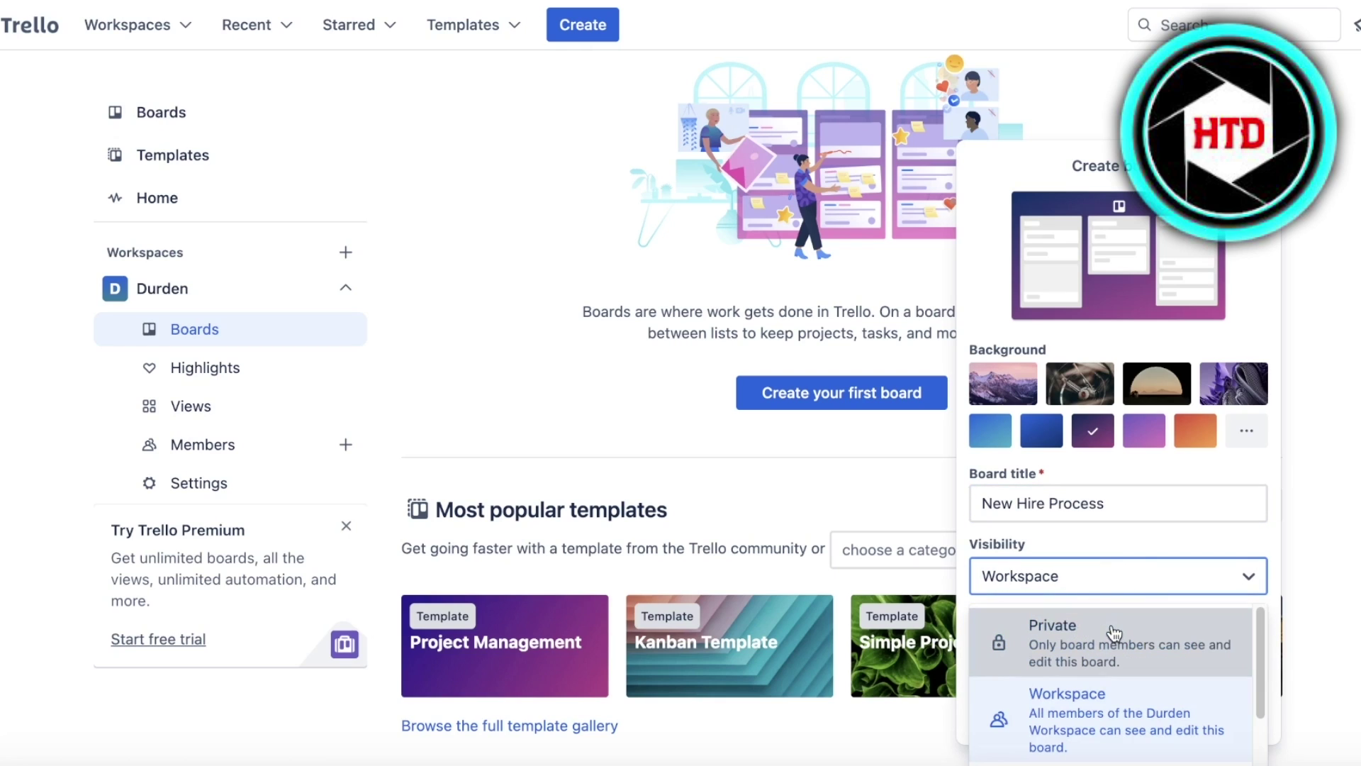
scroll(1113, 631, up, 2)
click(1110, 623)
click(1082, 576)
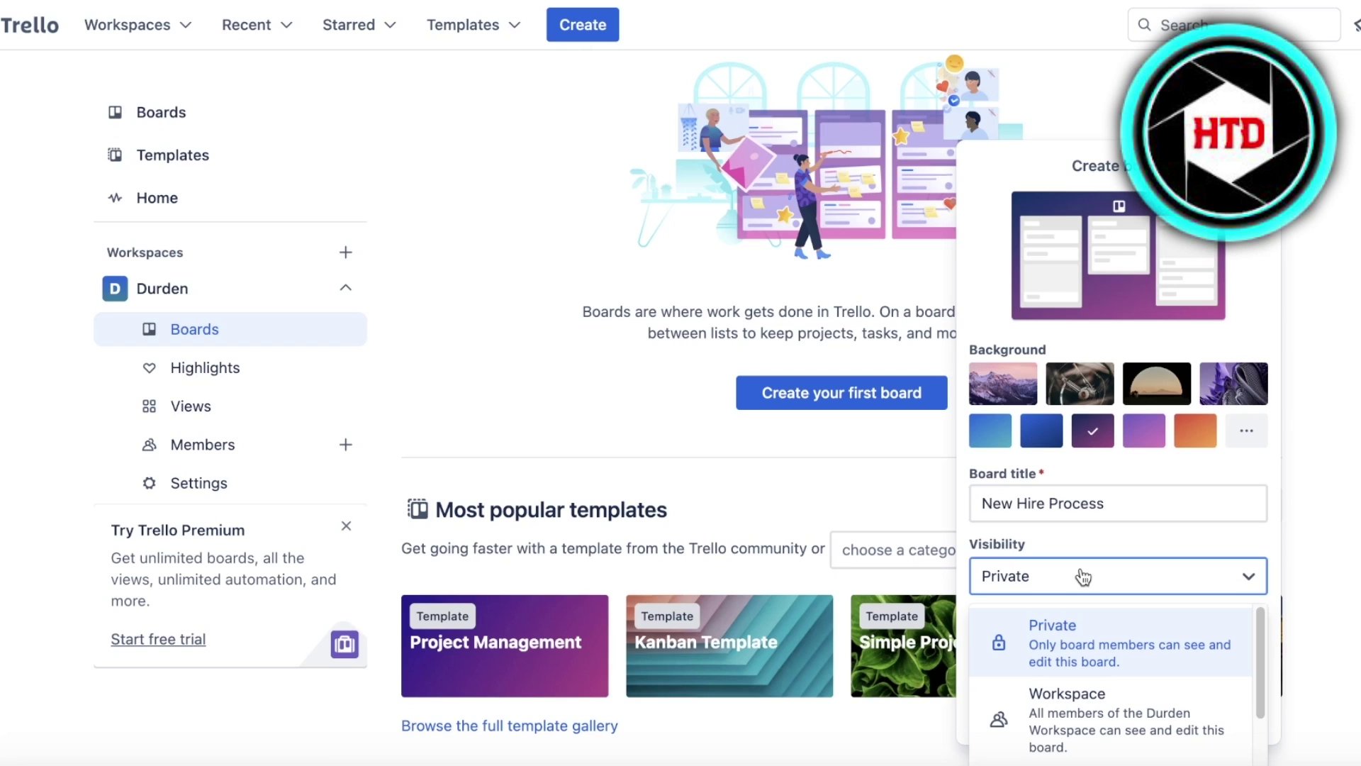
click(1088, 709)
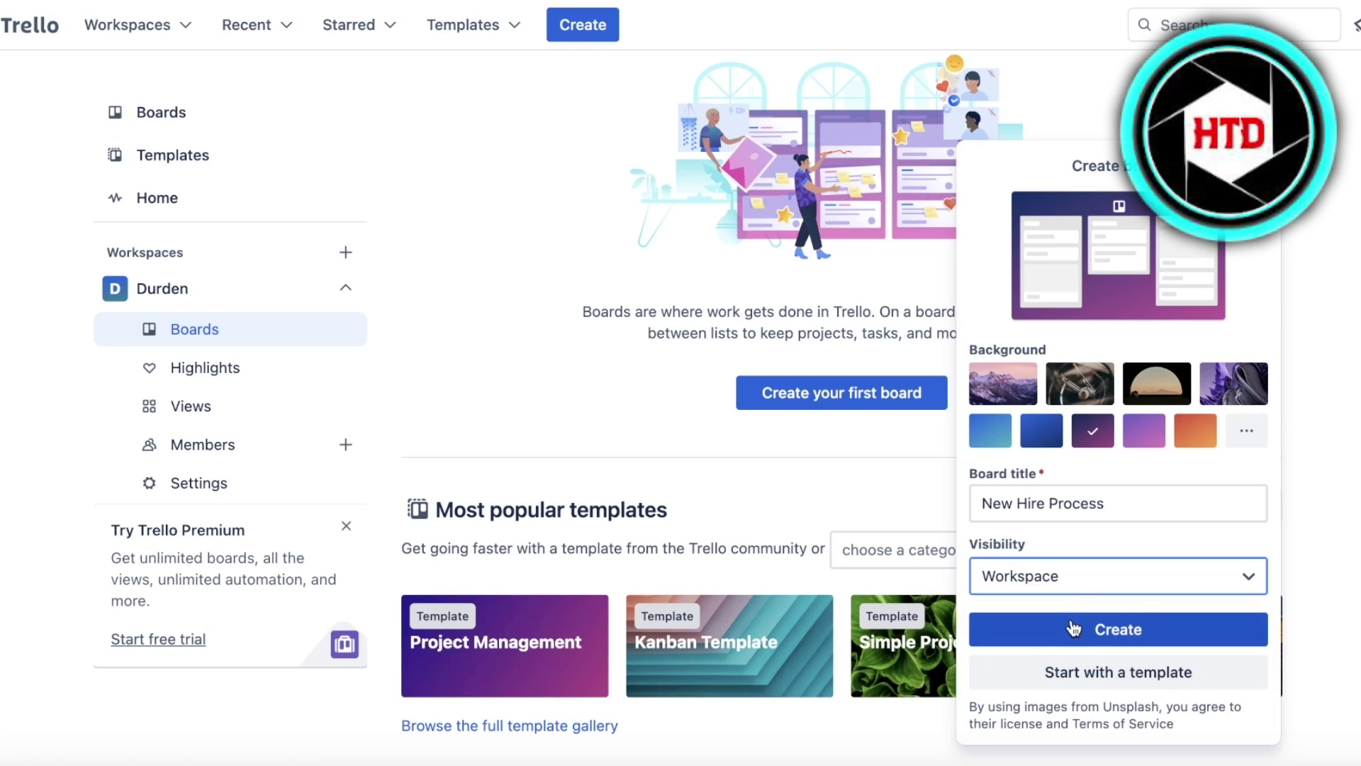
click(1071, 619)
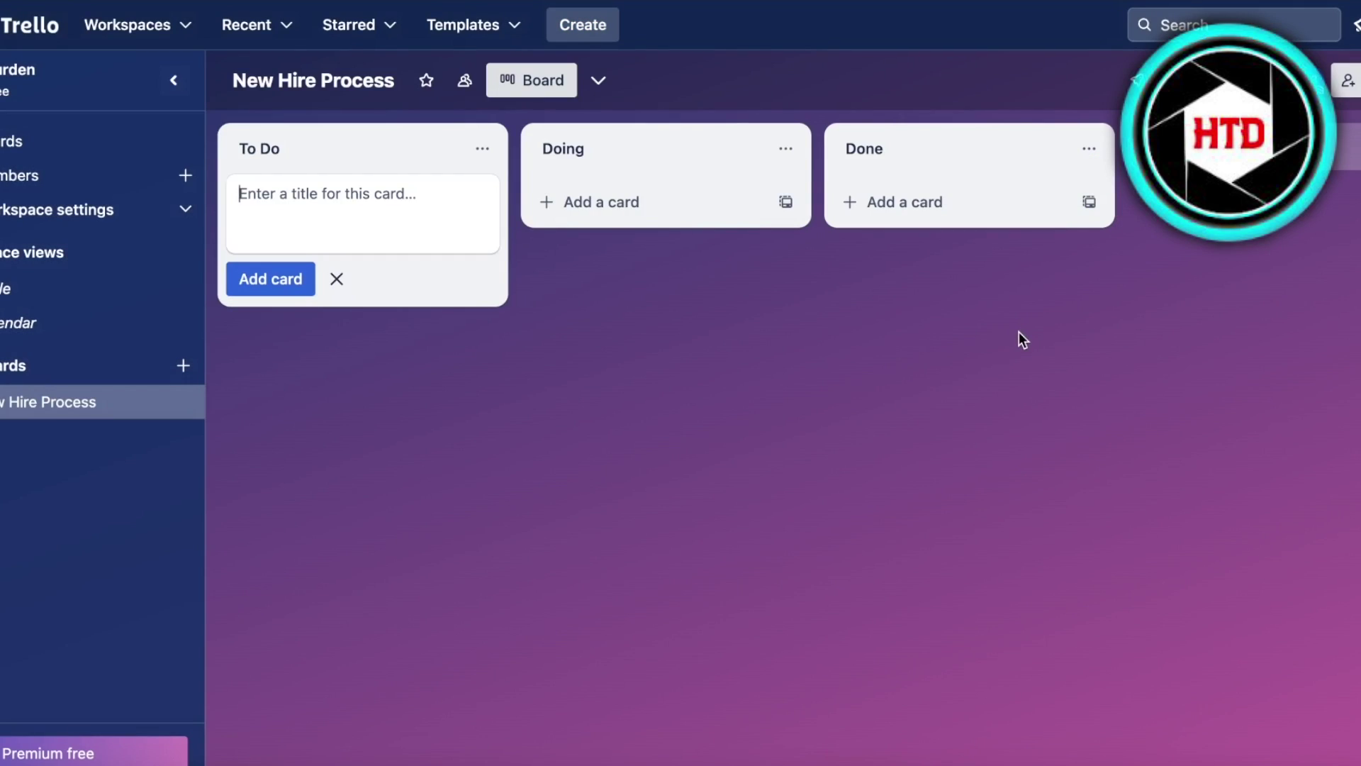
Step: Close the To Do card composer and view the other board view options
click(1020, 339)
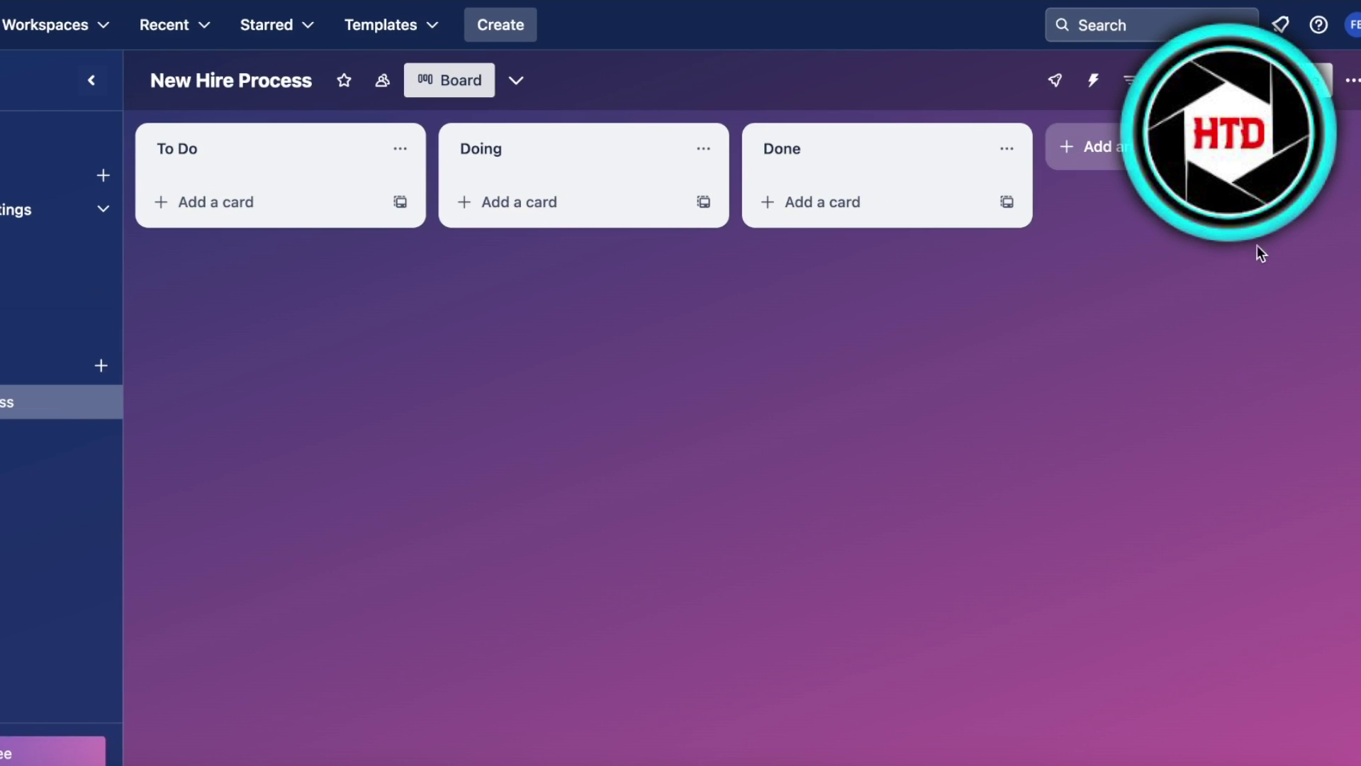
click(515, 81)
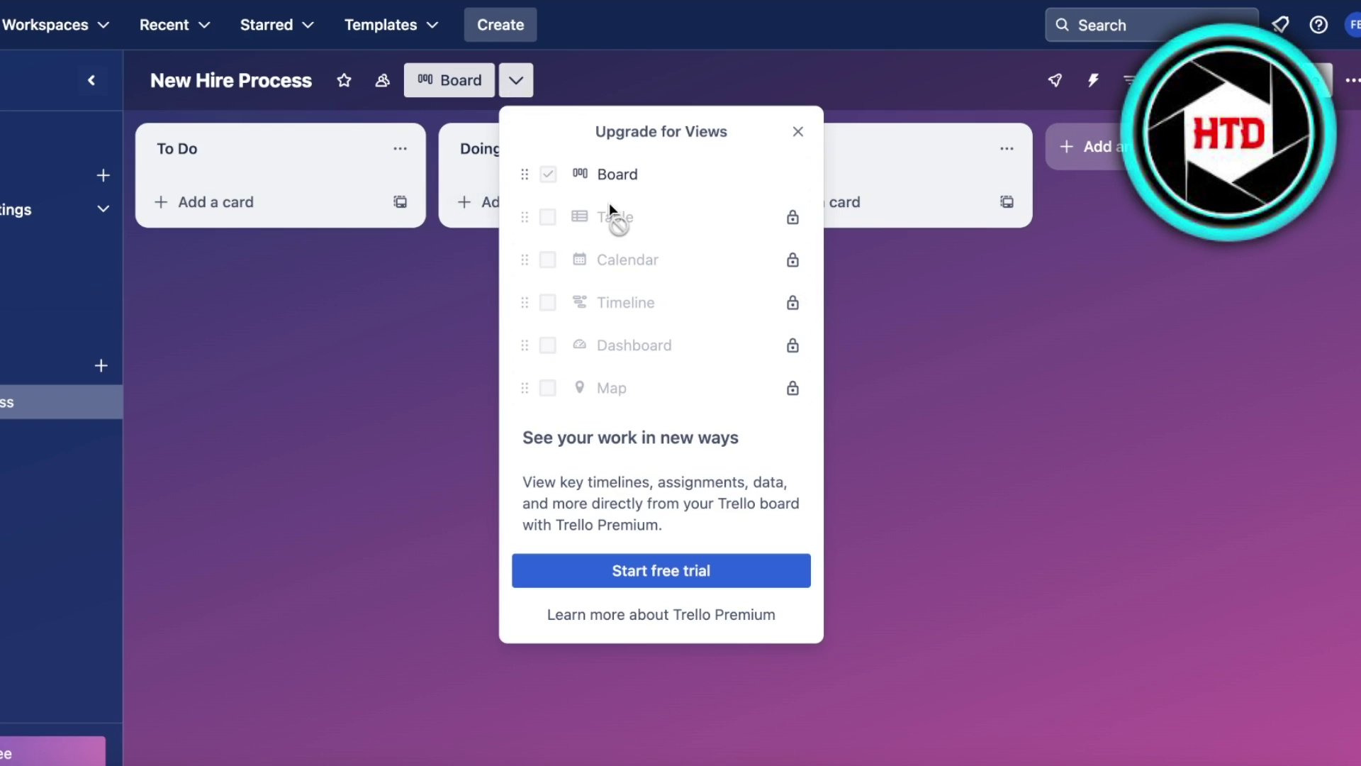
Step: Rename the To Do, Doing and Done lists to CVs, Call for Interview and Interviewed
click(798, 132)
click(247, 152)
click(234, 145)
triple_click(234, 145)
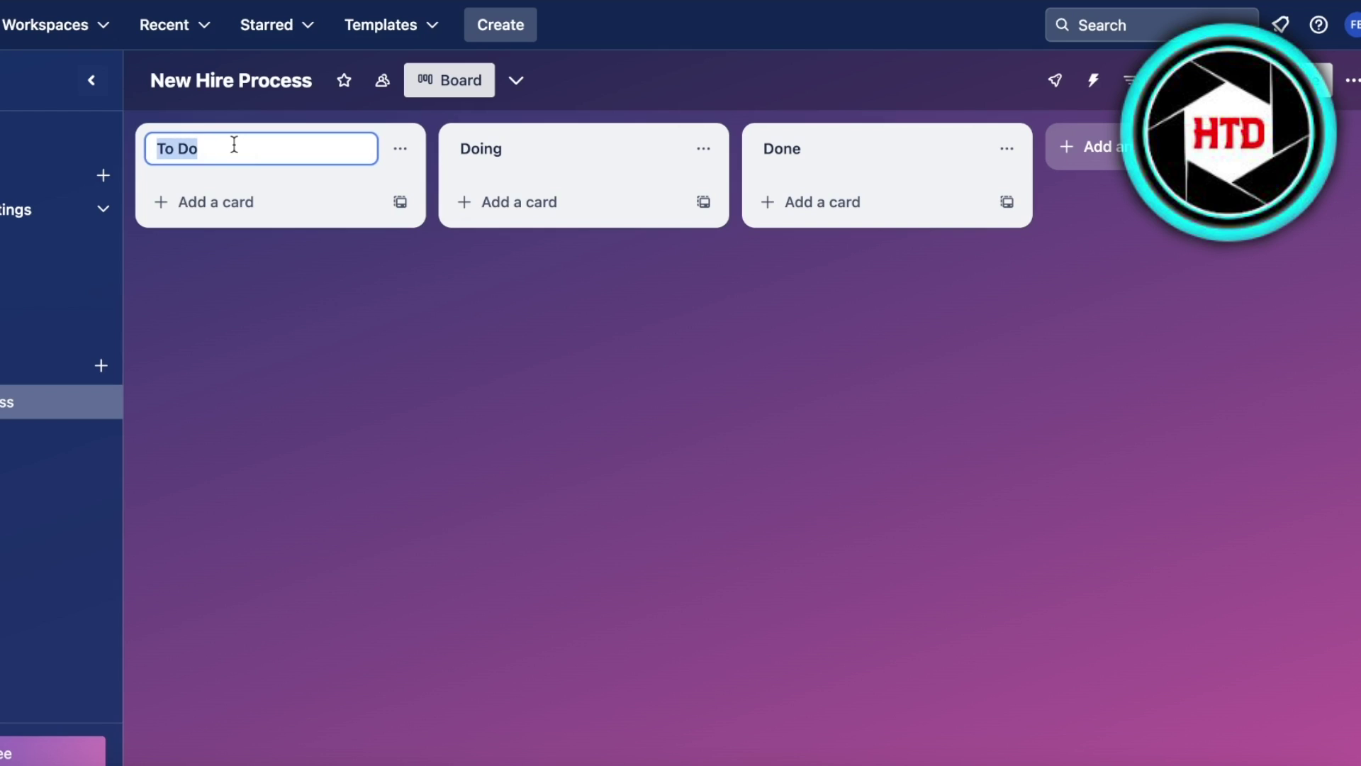
text(N)
key(BackSpace)
text(CVs)
click(504, 160)
text(I)
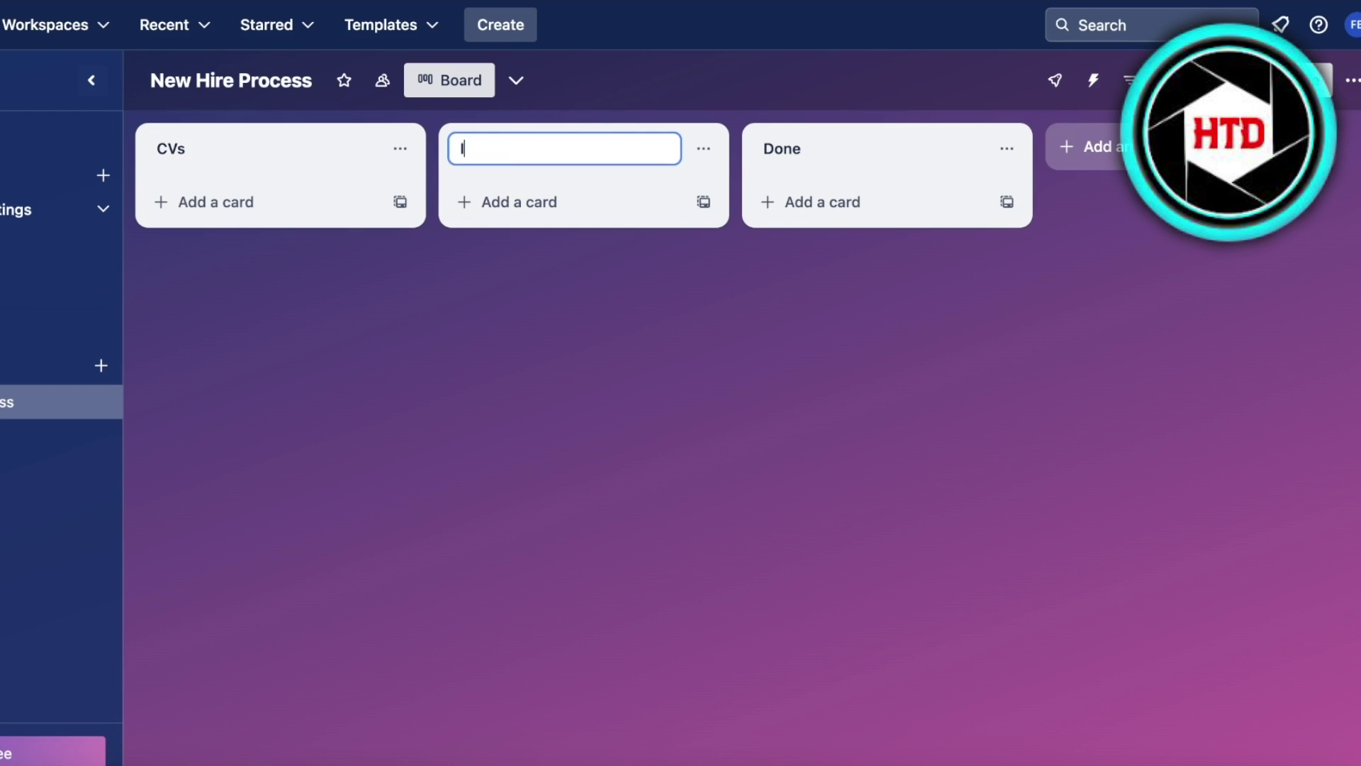
text(Call for Interview)
key(Return)
click(796, 146)
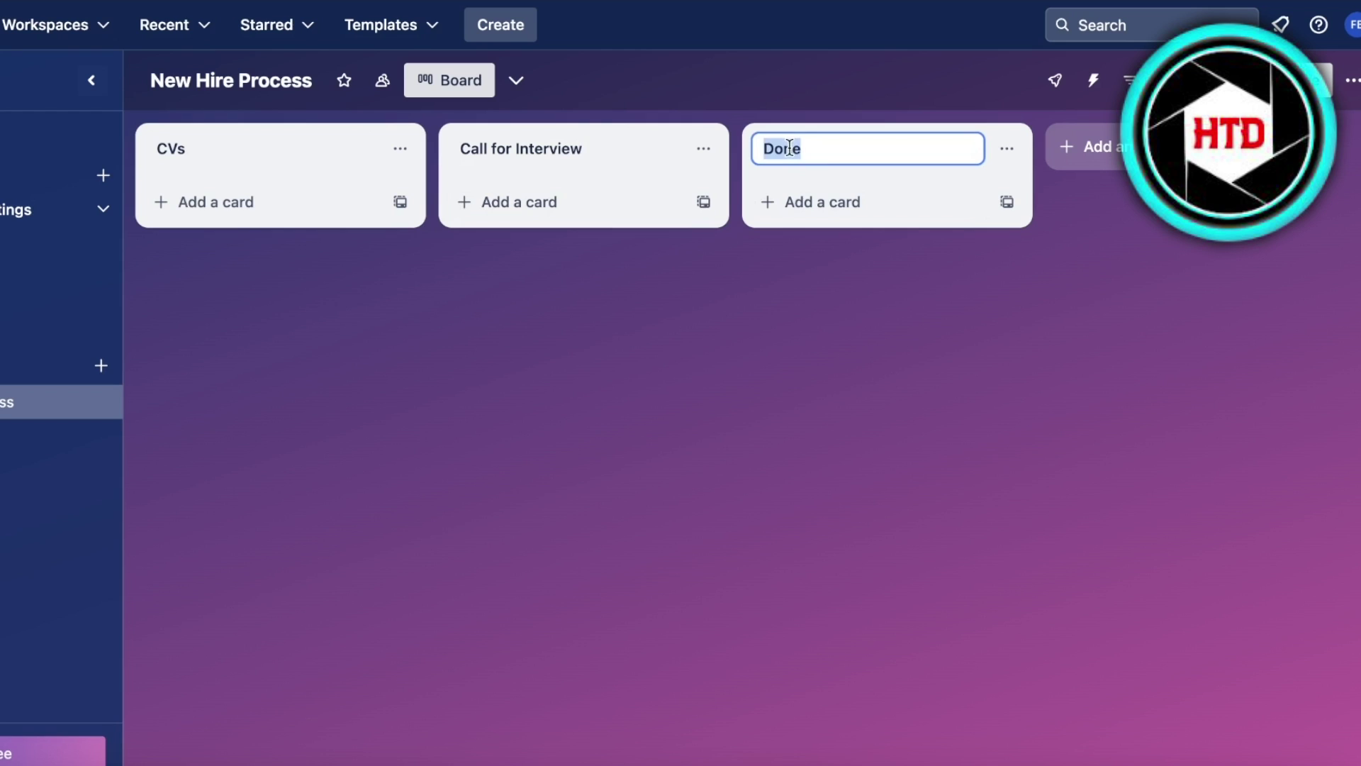
text(Interviewed)
click(949, 325)
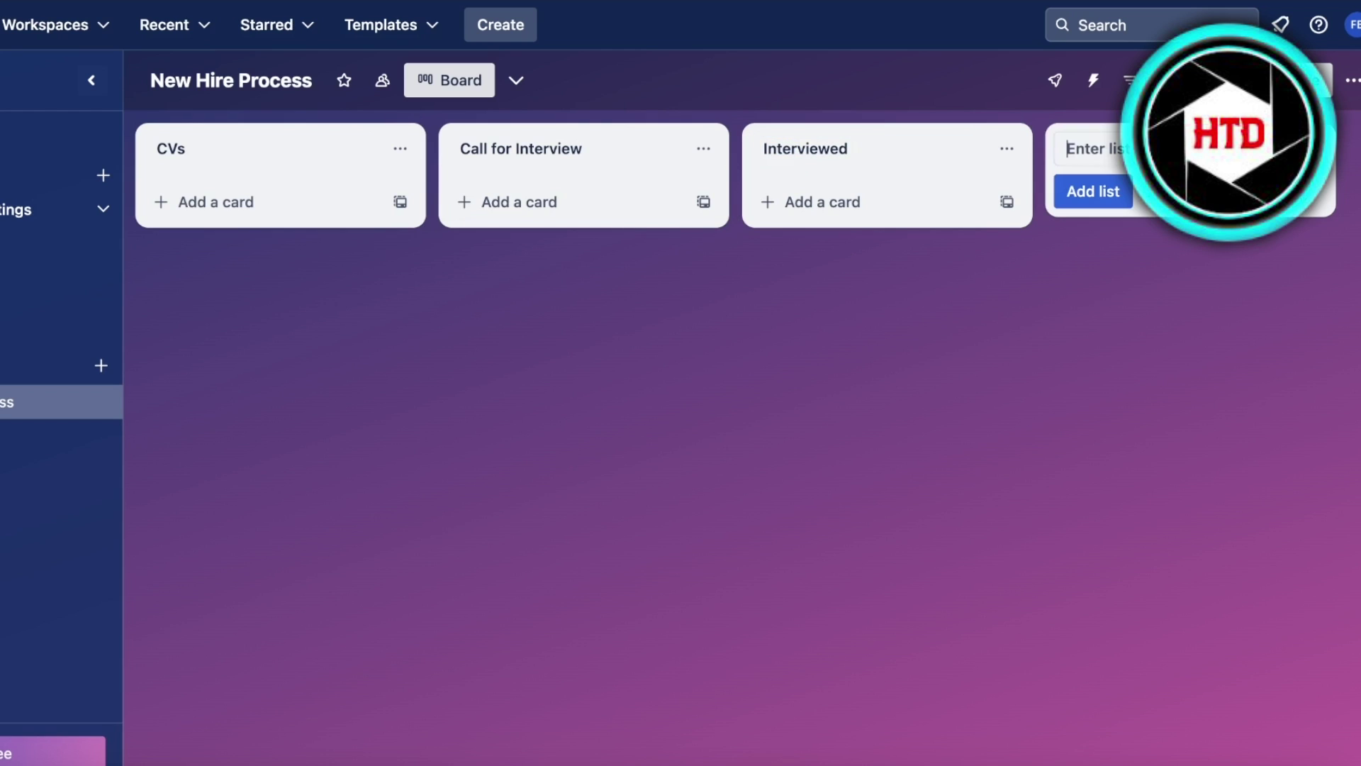
Step: Add new lists Rejected, Accepted Candidates and Provide Offers
text(Rejecte)
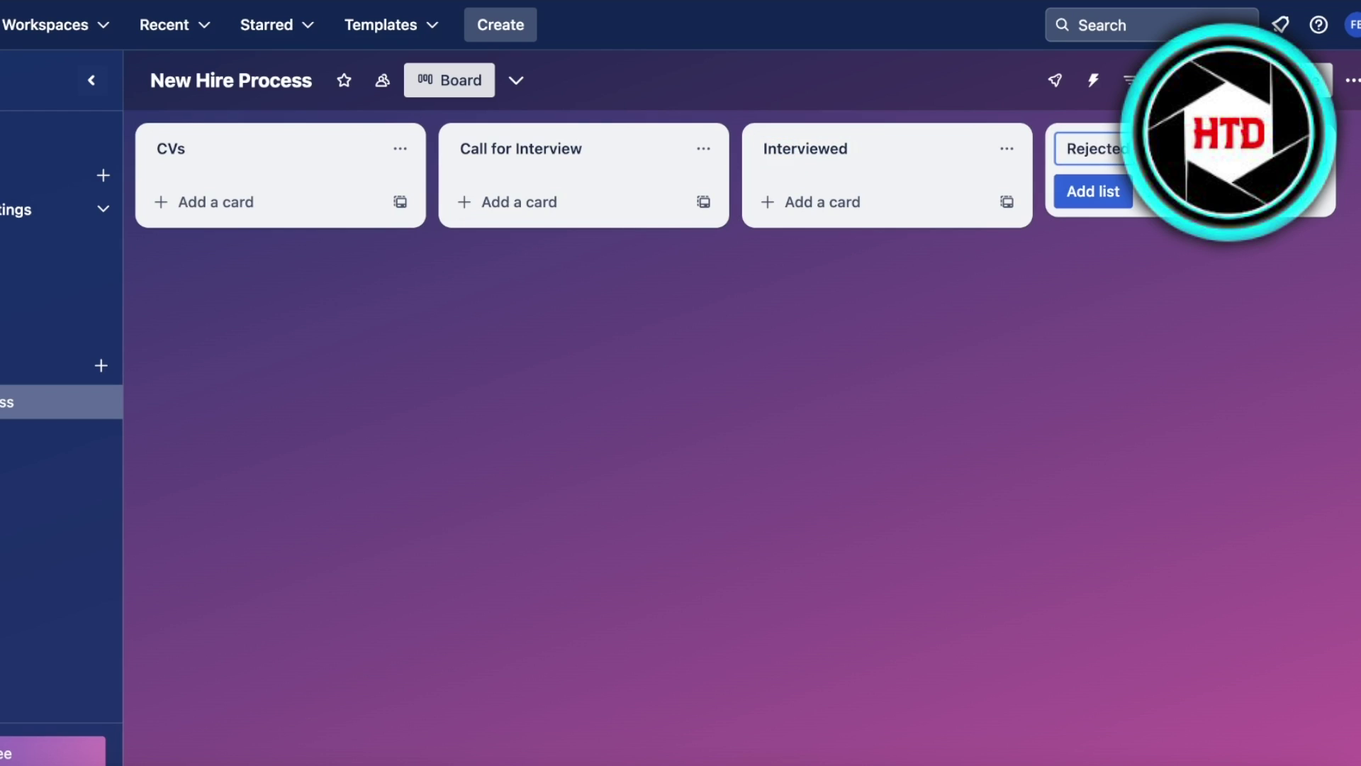
key(Return)
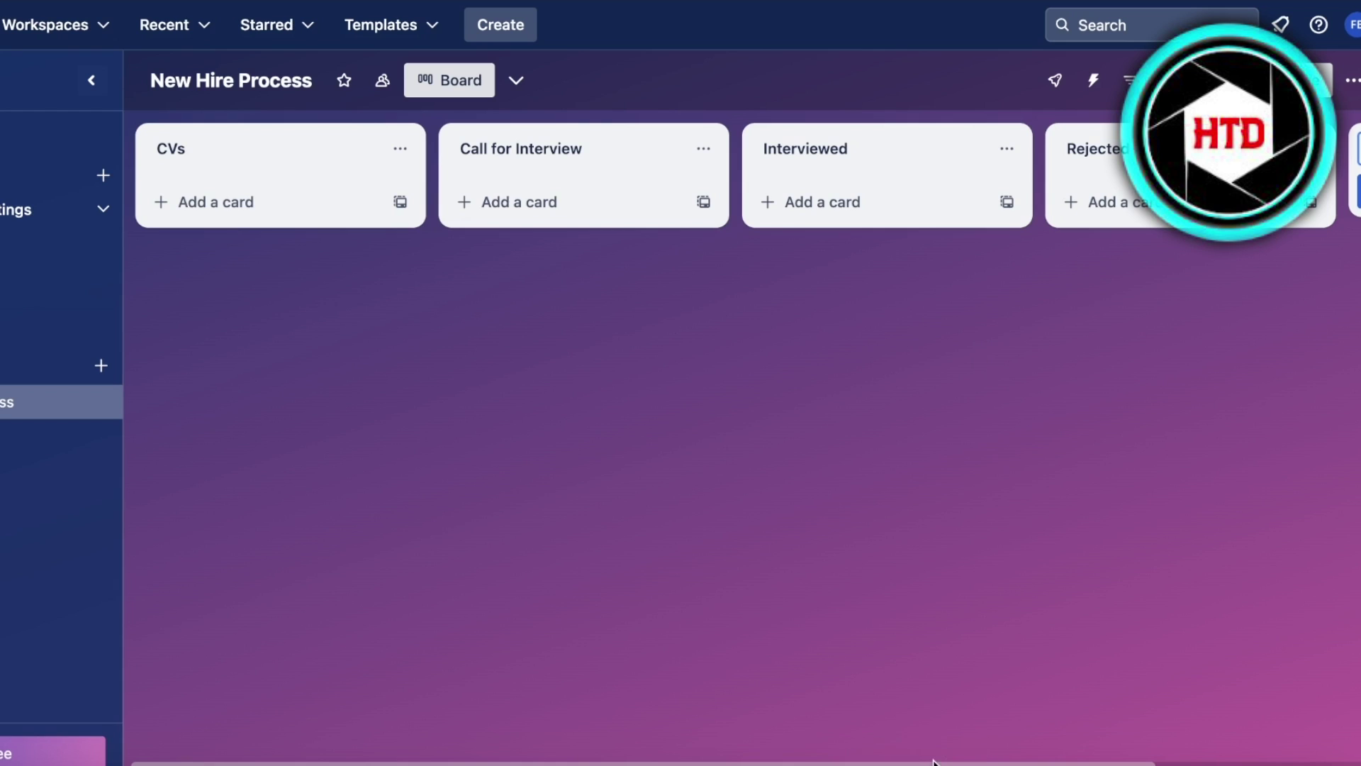
scroll(1129, 722, right, 3)
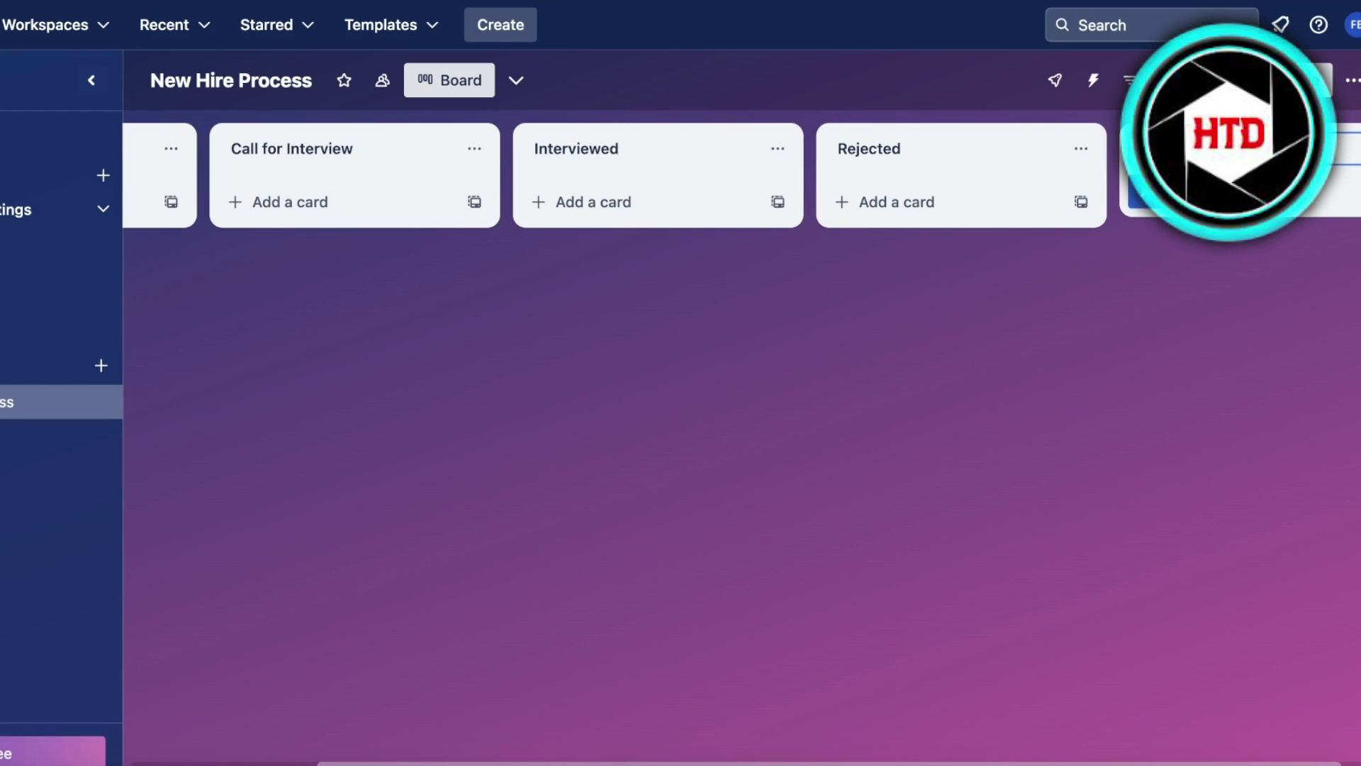
key(Return)
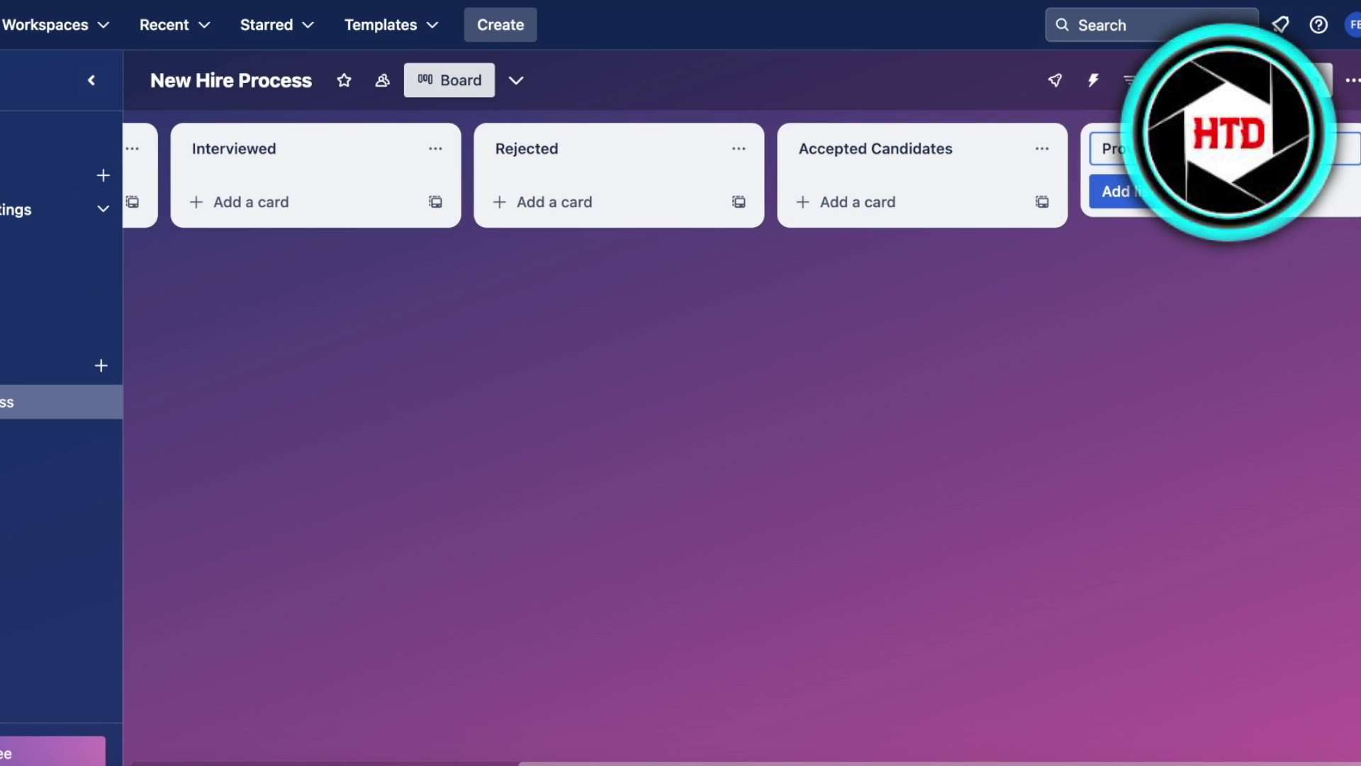
key(Return)
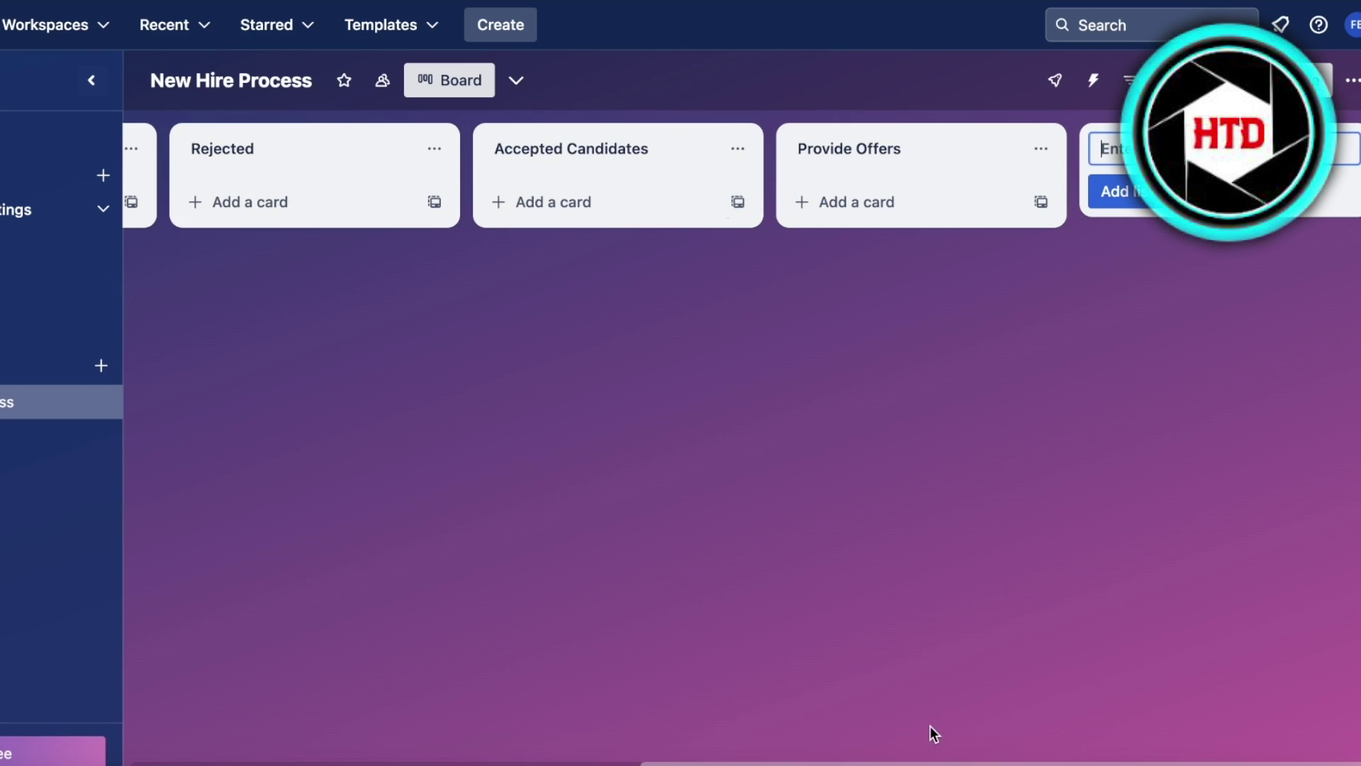
scroll(573, 551, left, 10)
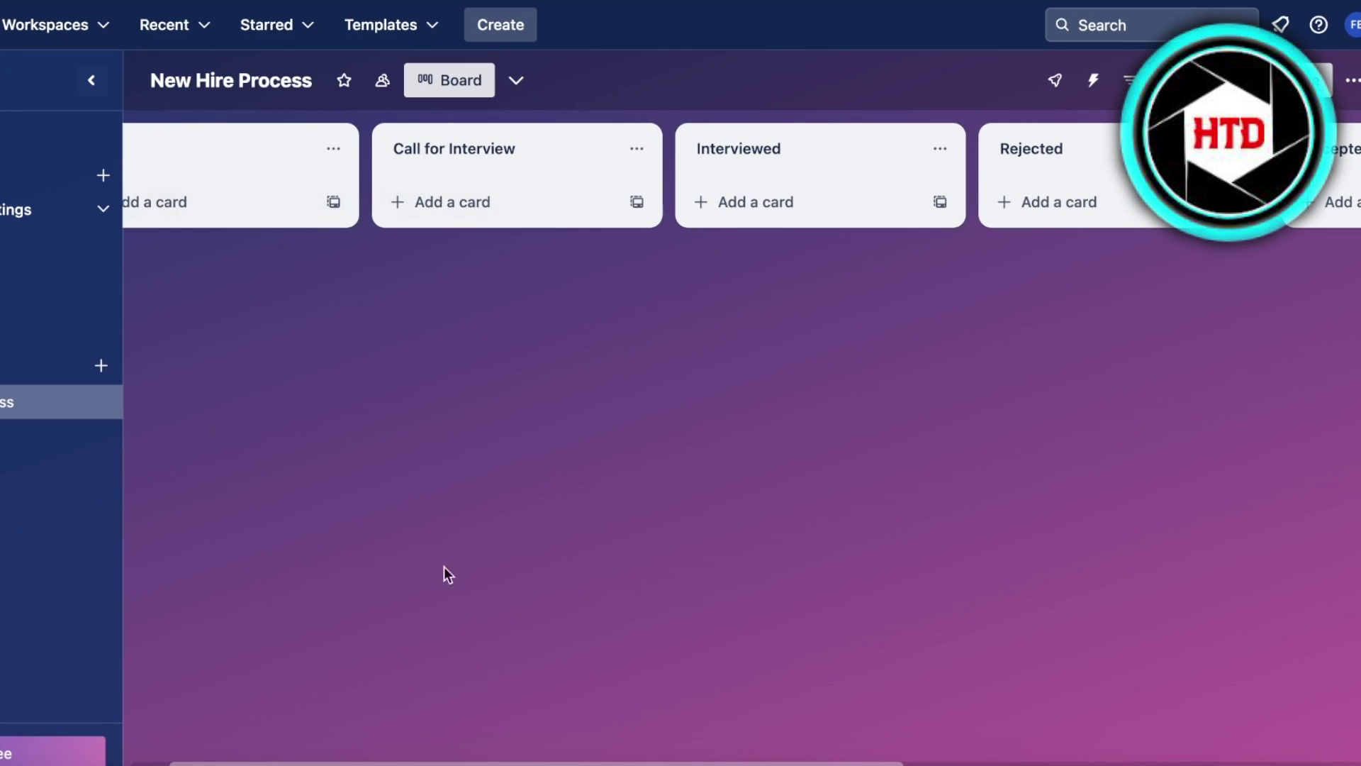
Step: Look at the CVs card templates, then add a card titled John to CVs
scroll(553, 746, left, 2)
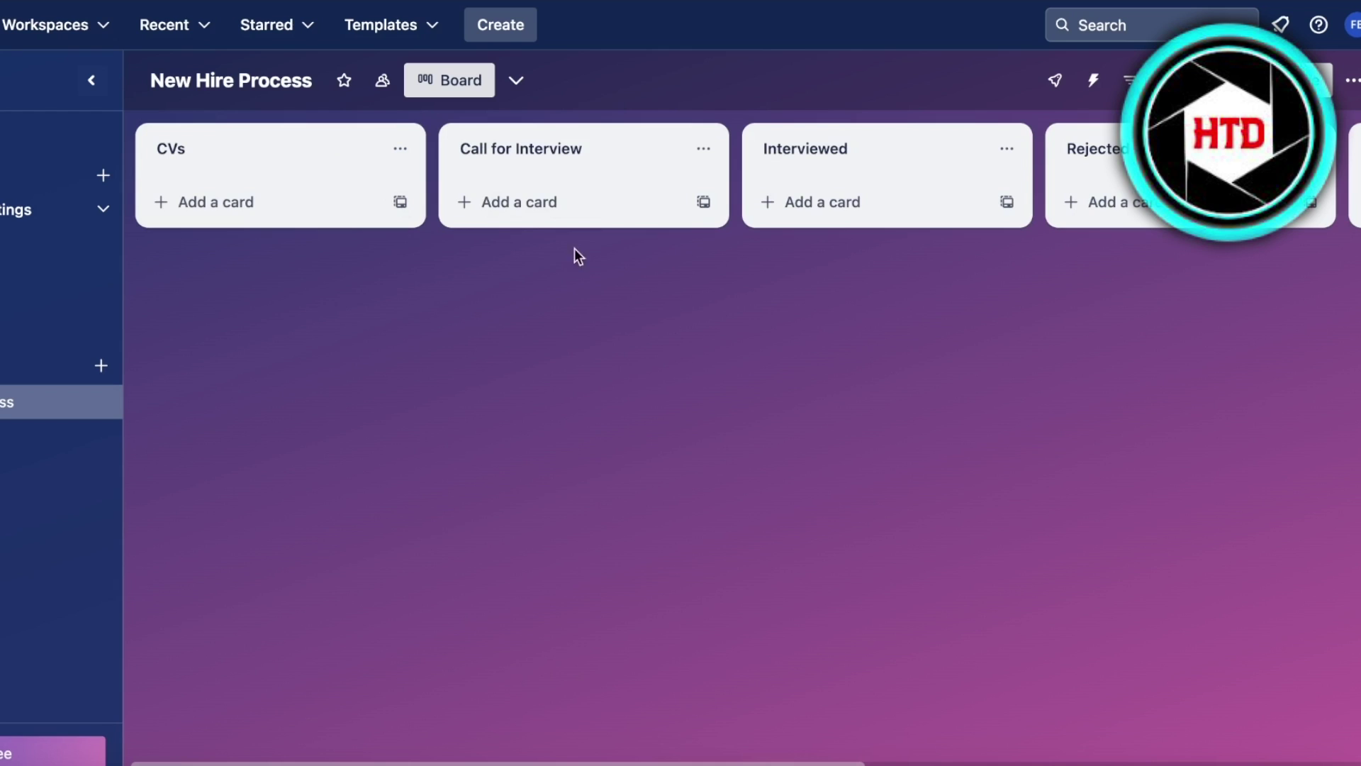
click(257, 206)
click(334, 423)
click(399, 207)
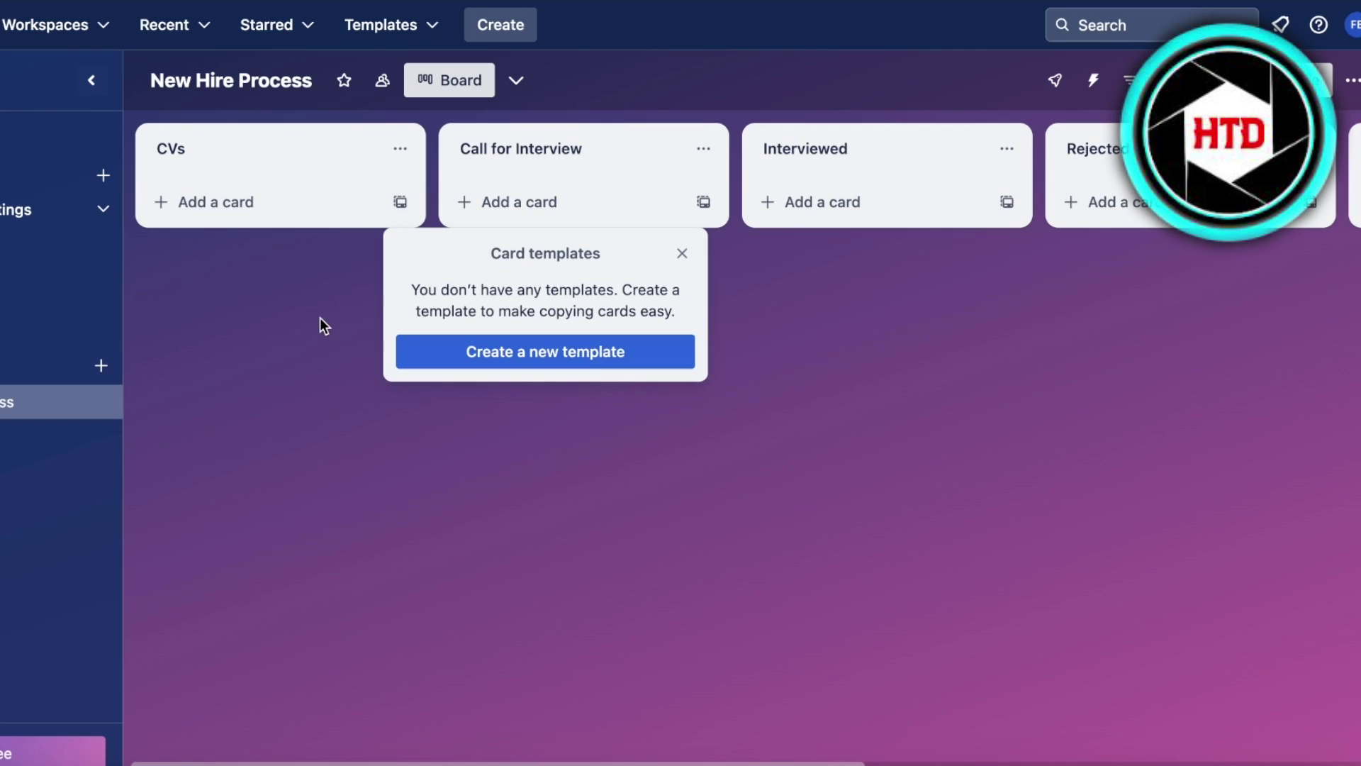
click(468, 350)
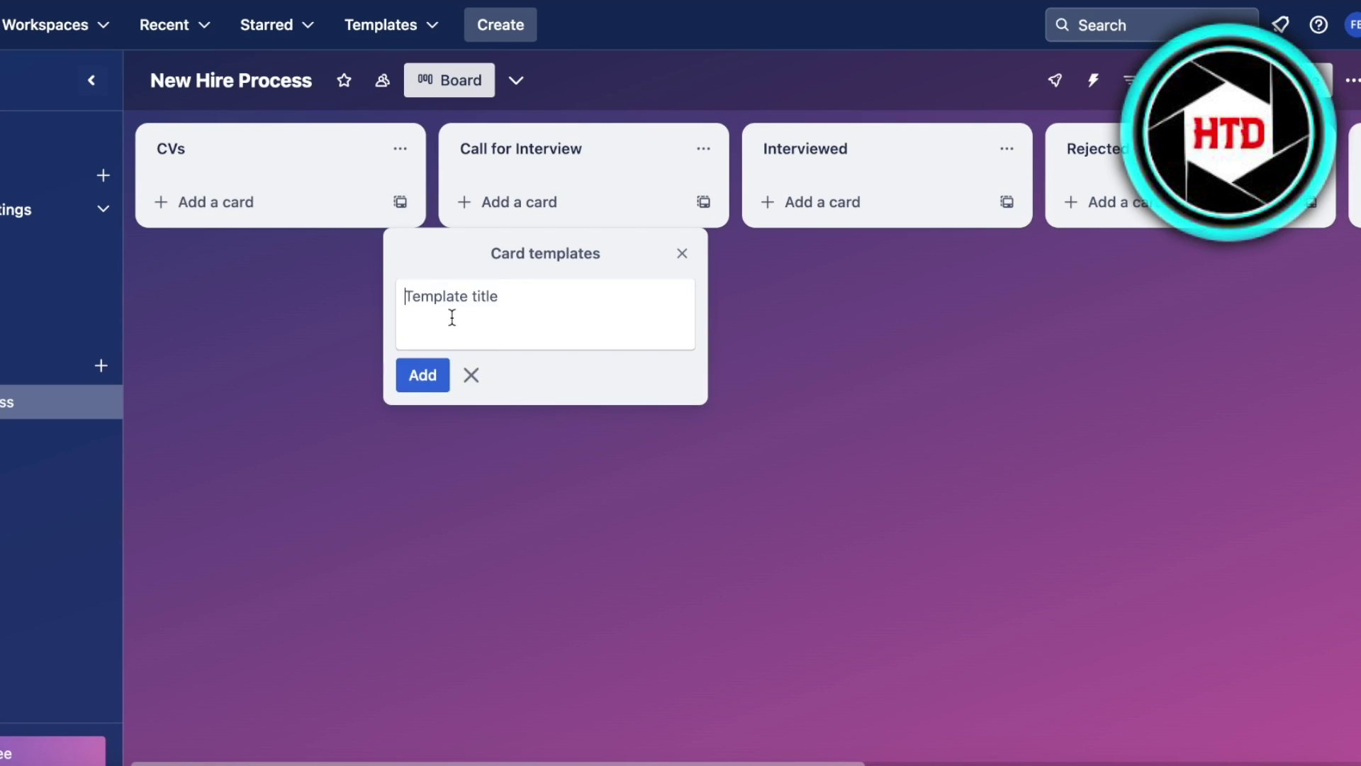
click(681, 254)
click(277, 207)
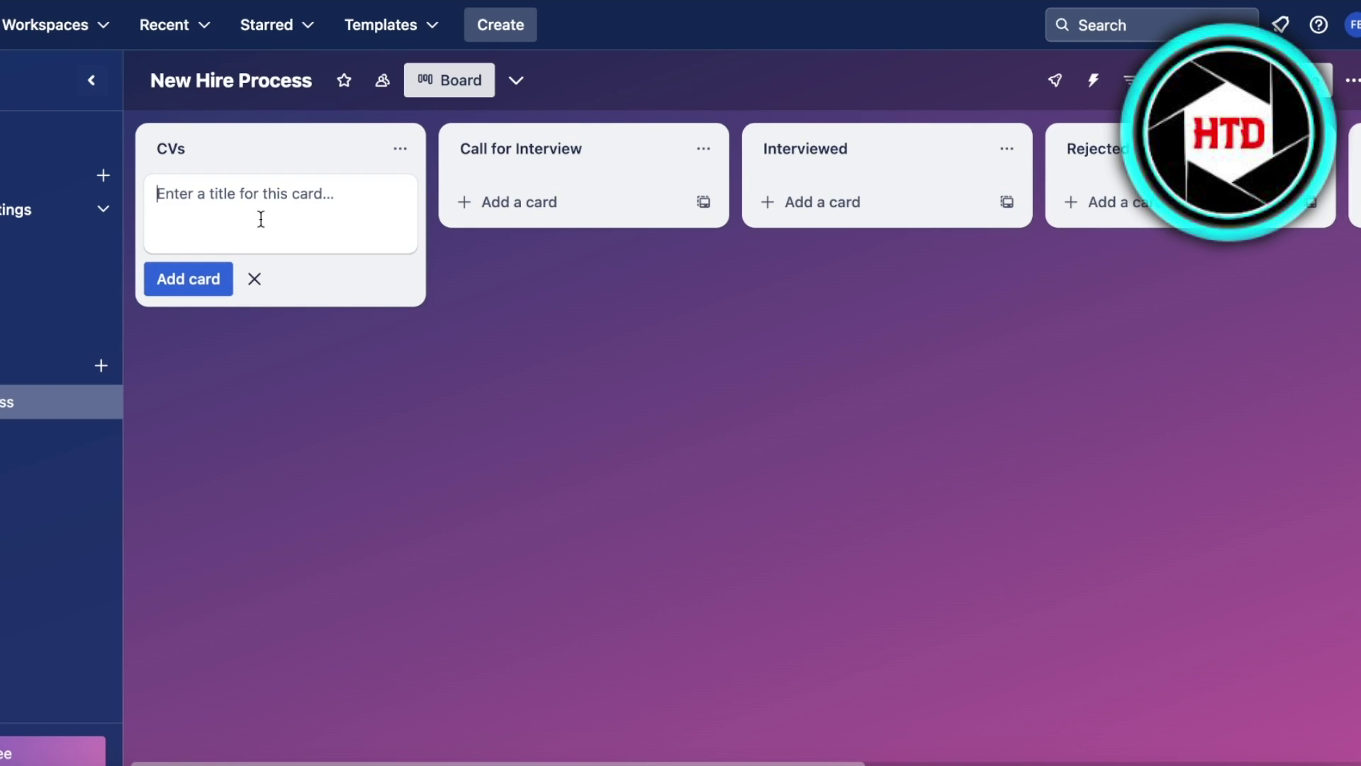
text(John)
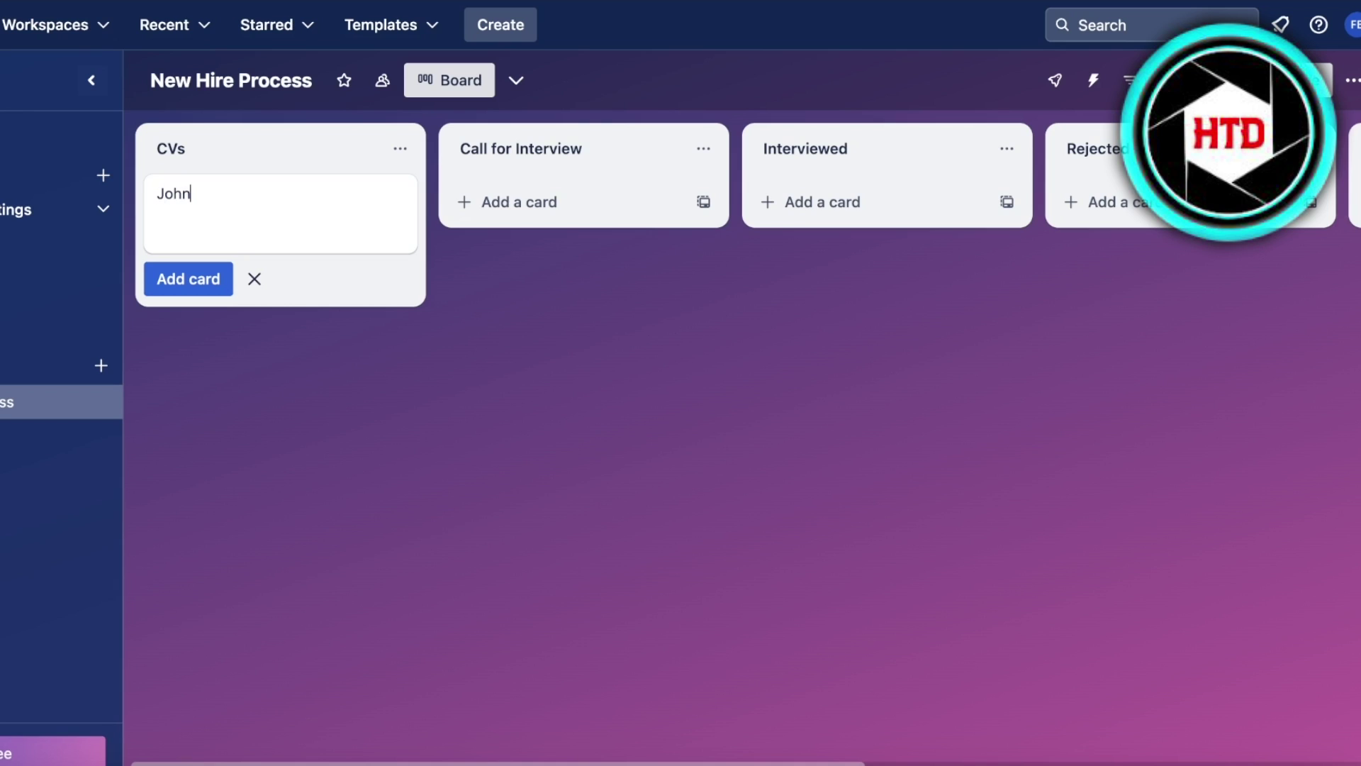
key(Return)
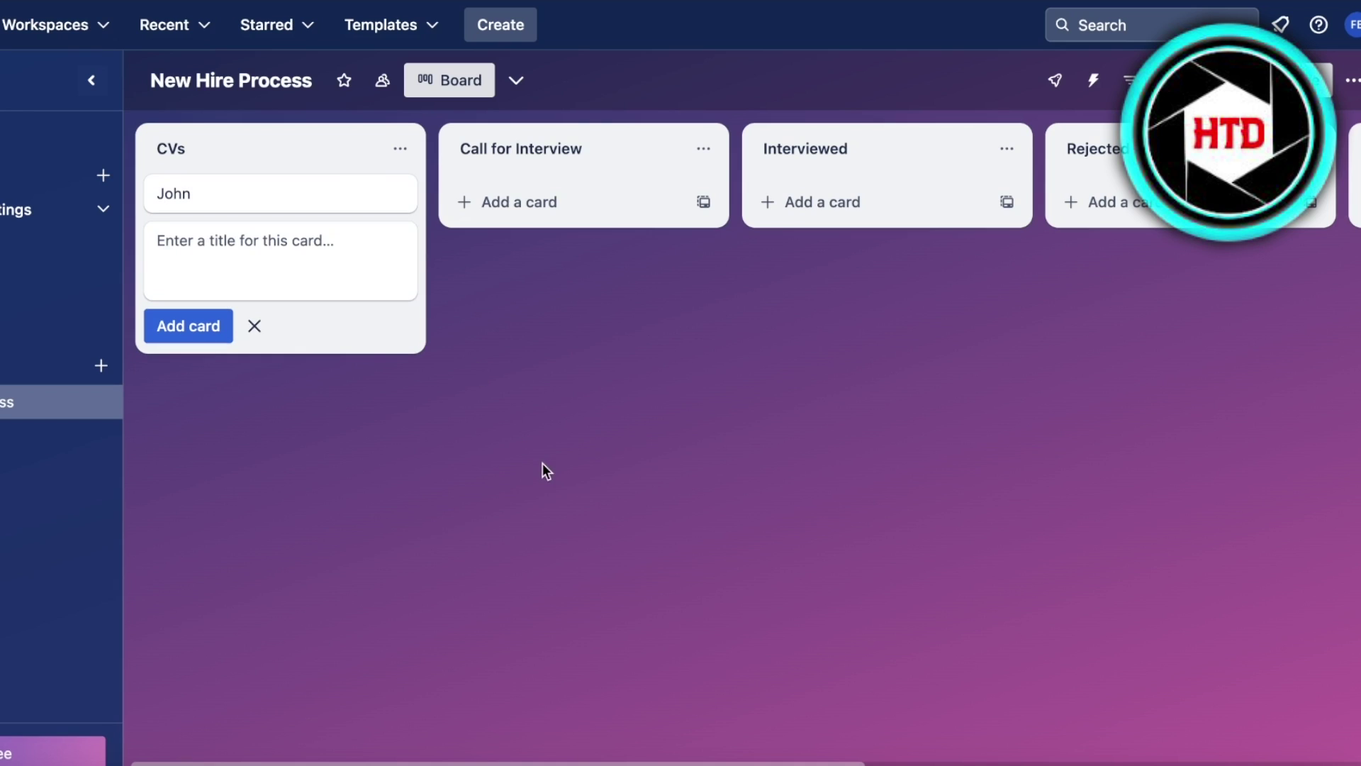
Step: Open the John card, look at its Custom Fields, and close it
click(252, 198)
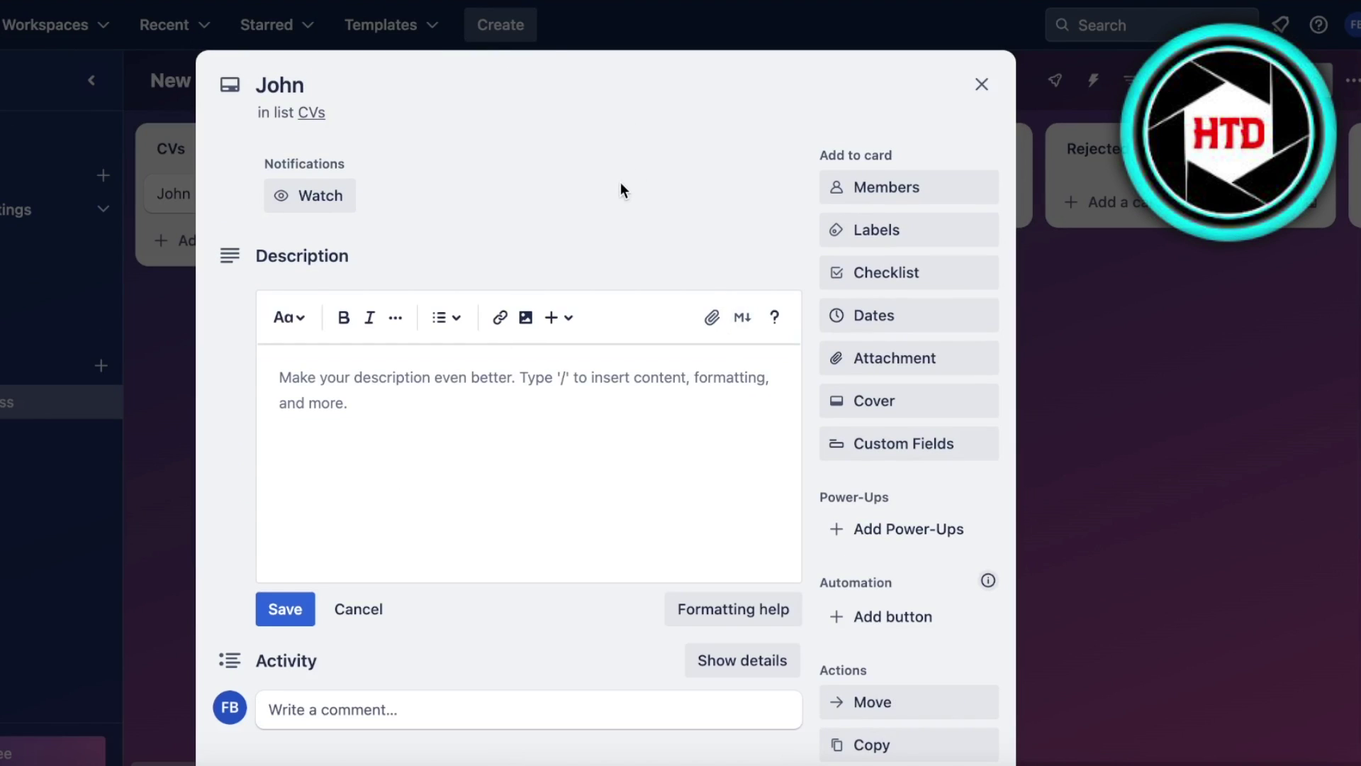
scroll(534, 301, down, 1)
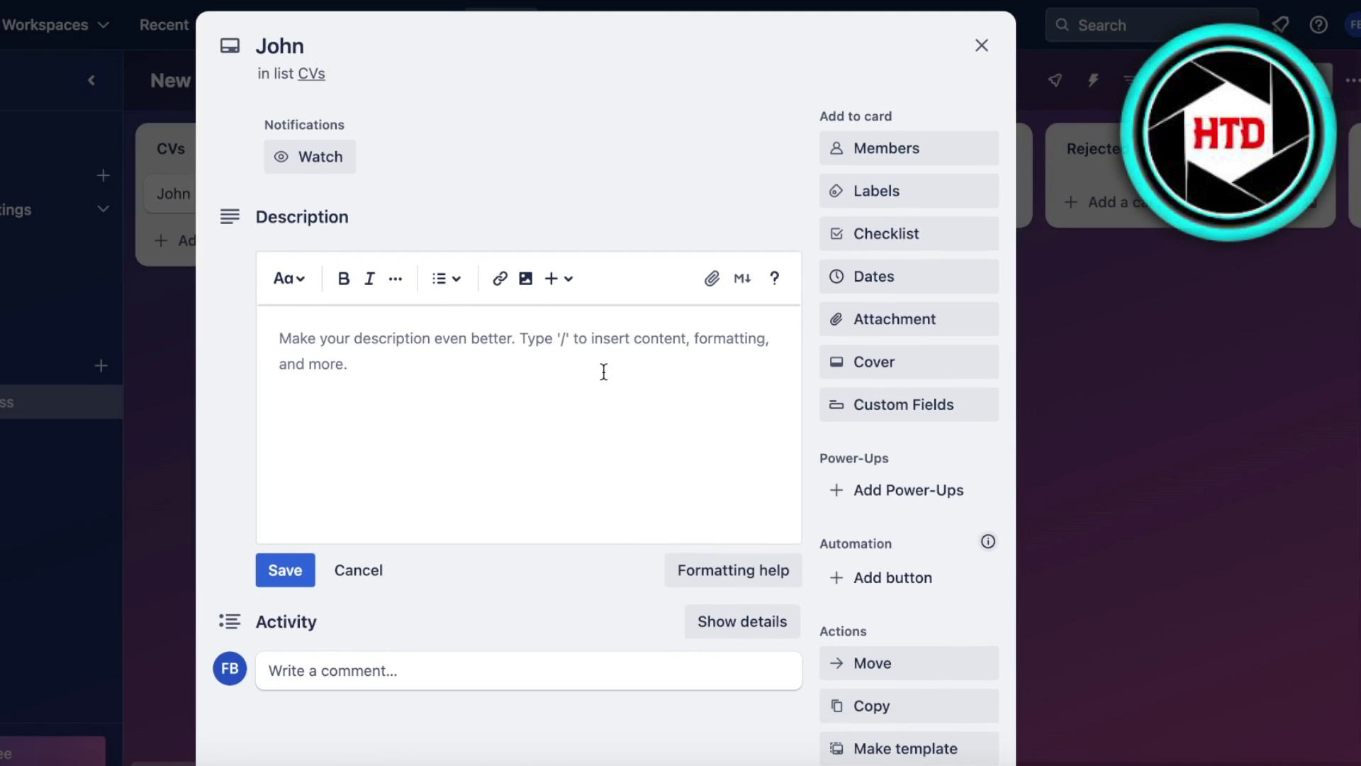
scroll(319, 617, down, 3)
scroll(692, 361, up, 4)
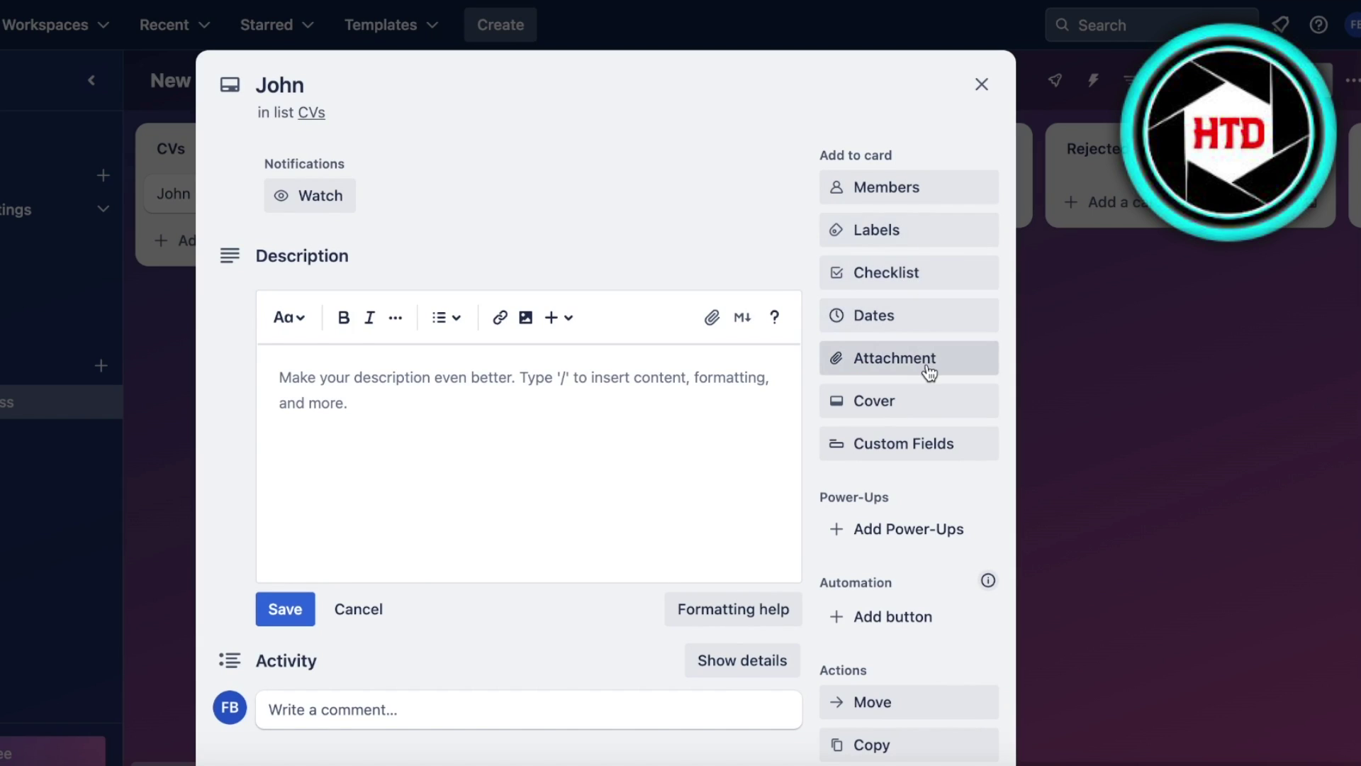
click(915, 446)
click(1180, 404)
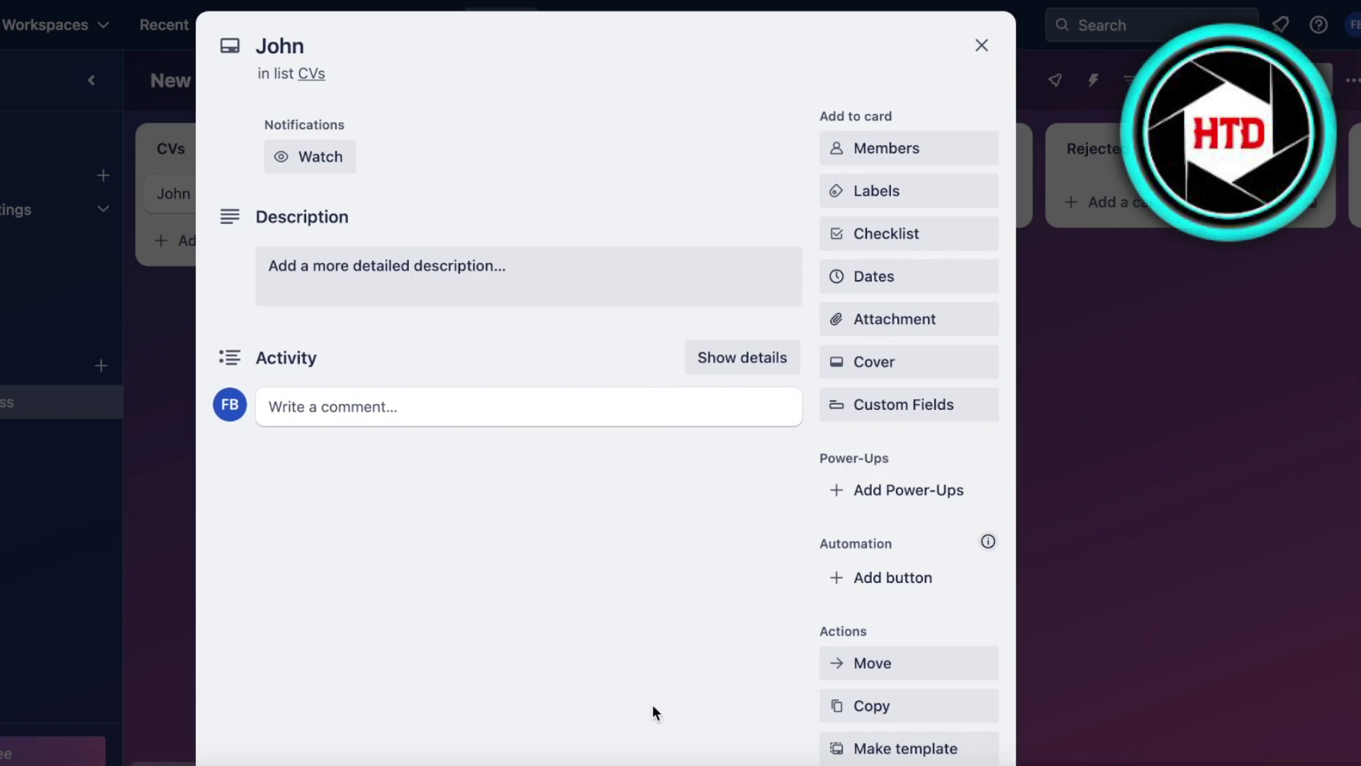
click(1046, 363)
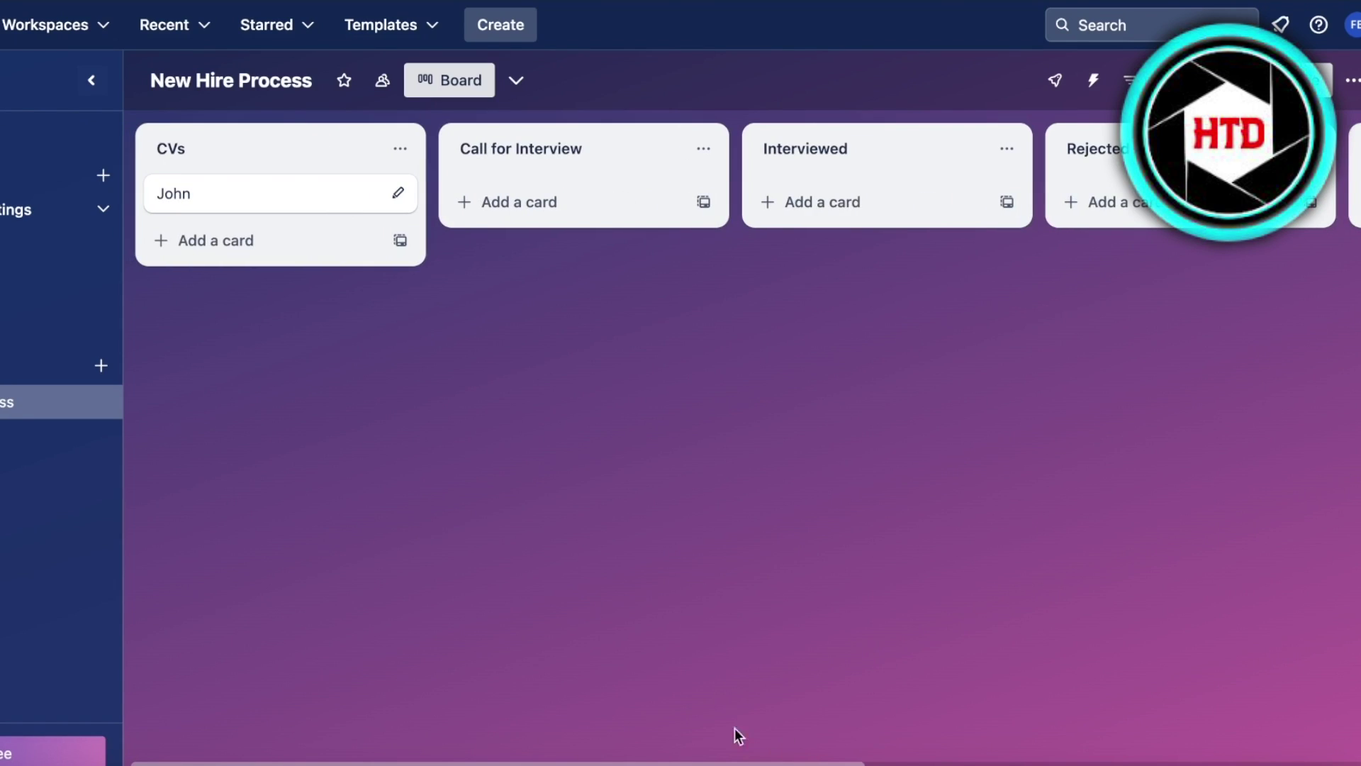
Step: Archive the Rejected, Accepted Candidates and Provide Offers lists from each list's ⋯ menu
scroll(945, 750, right, 5)
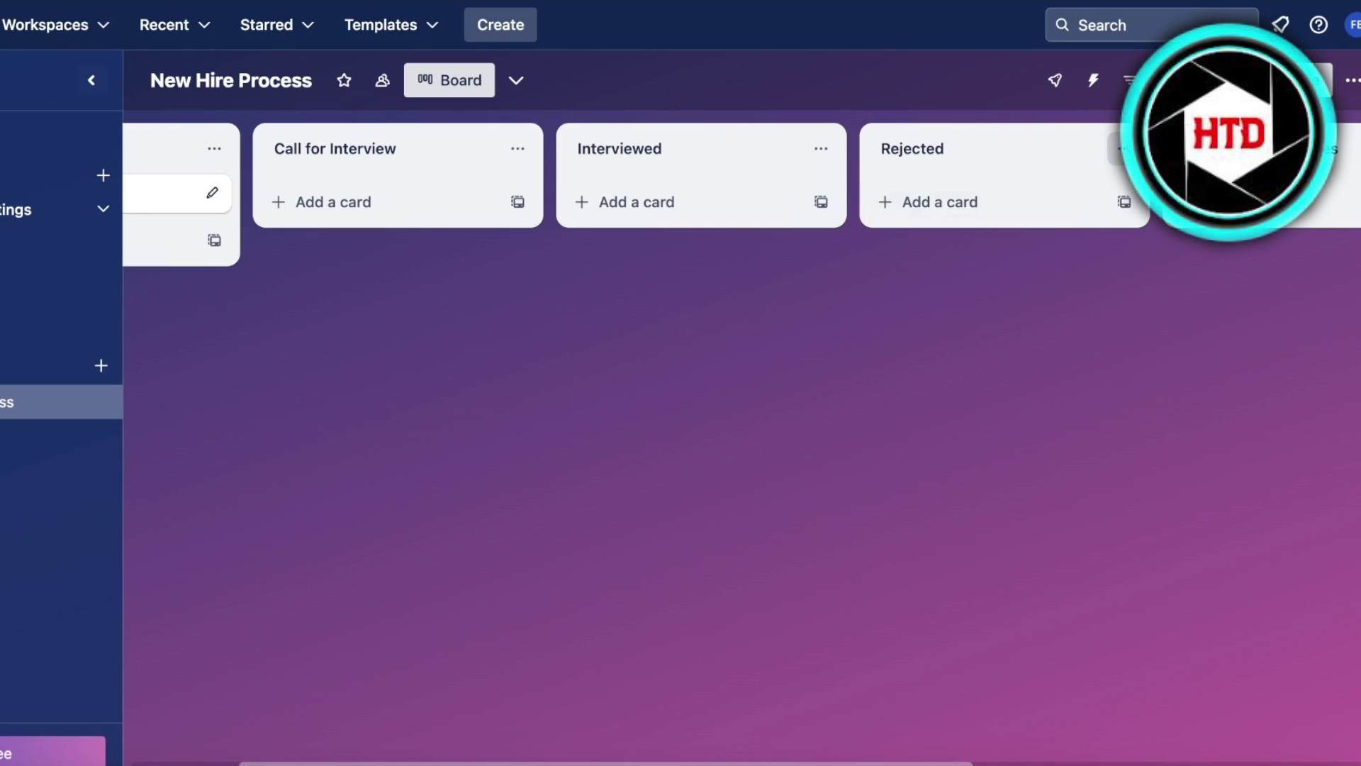
click(1120, 148)
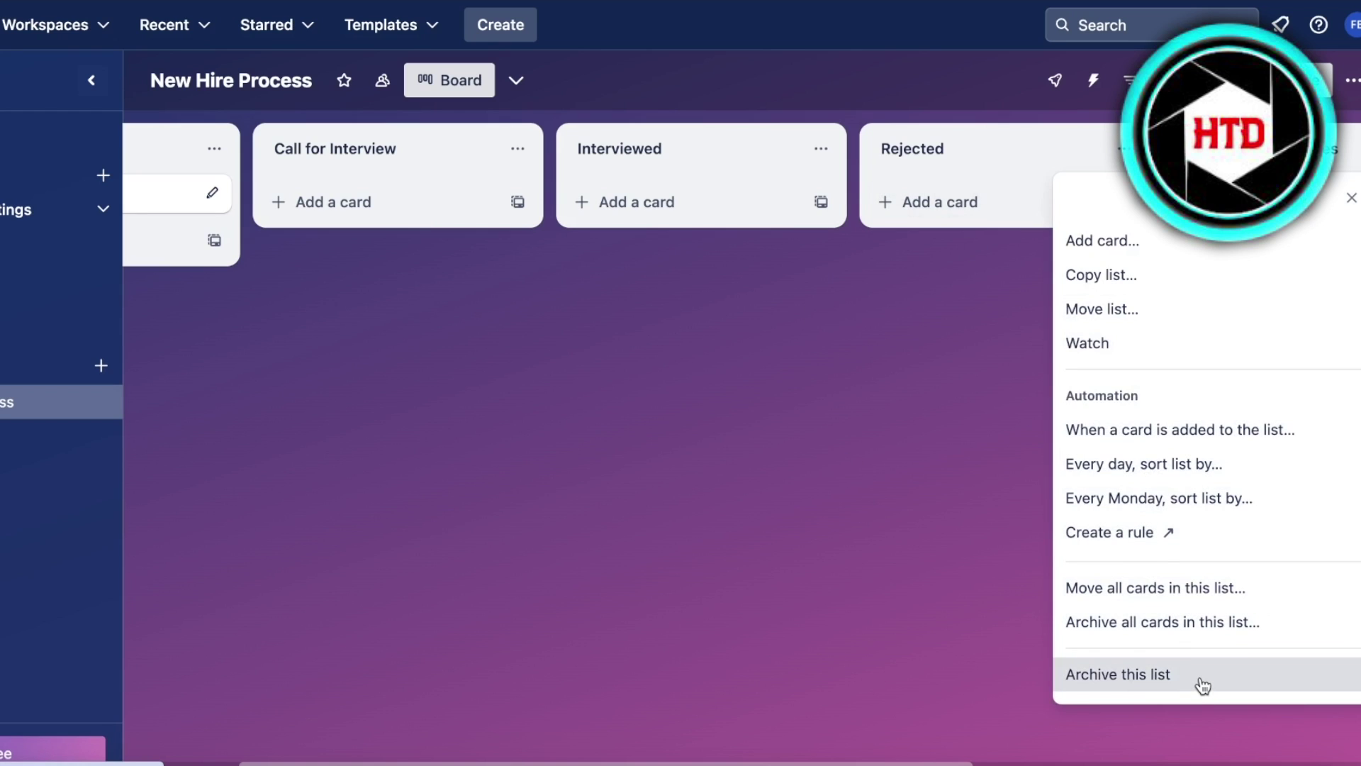
click(1200, 675)
click(1120, 148)
click(1200, 675)
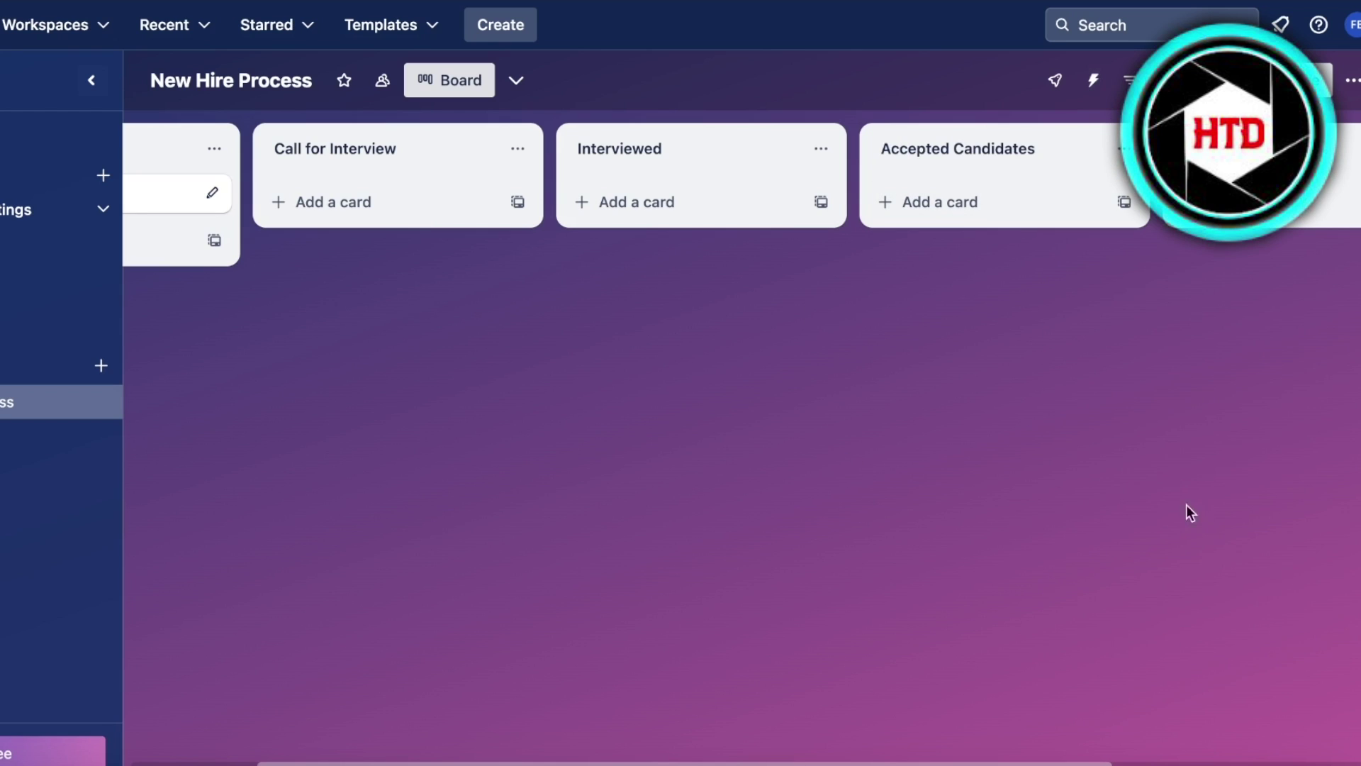
click(1120, 148)
click(1144, 691)
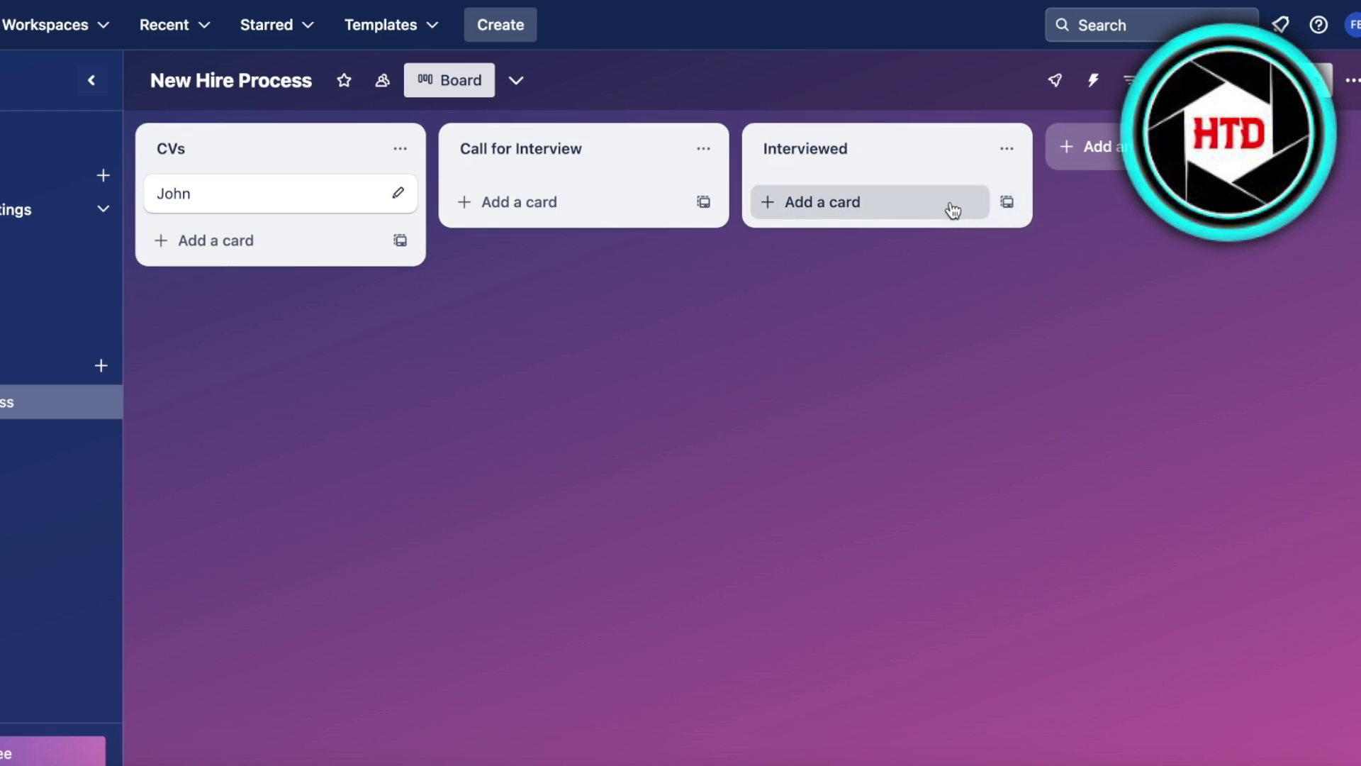
Step: Start the 14-day Premium free trial from the John card's Custom Fields
click(289, 206)
click(854, 447)
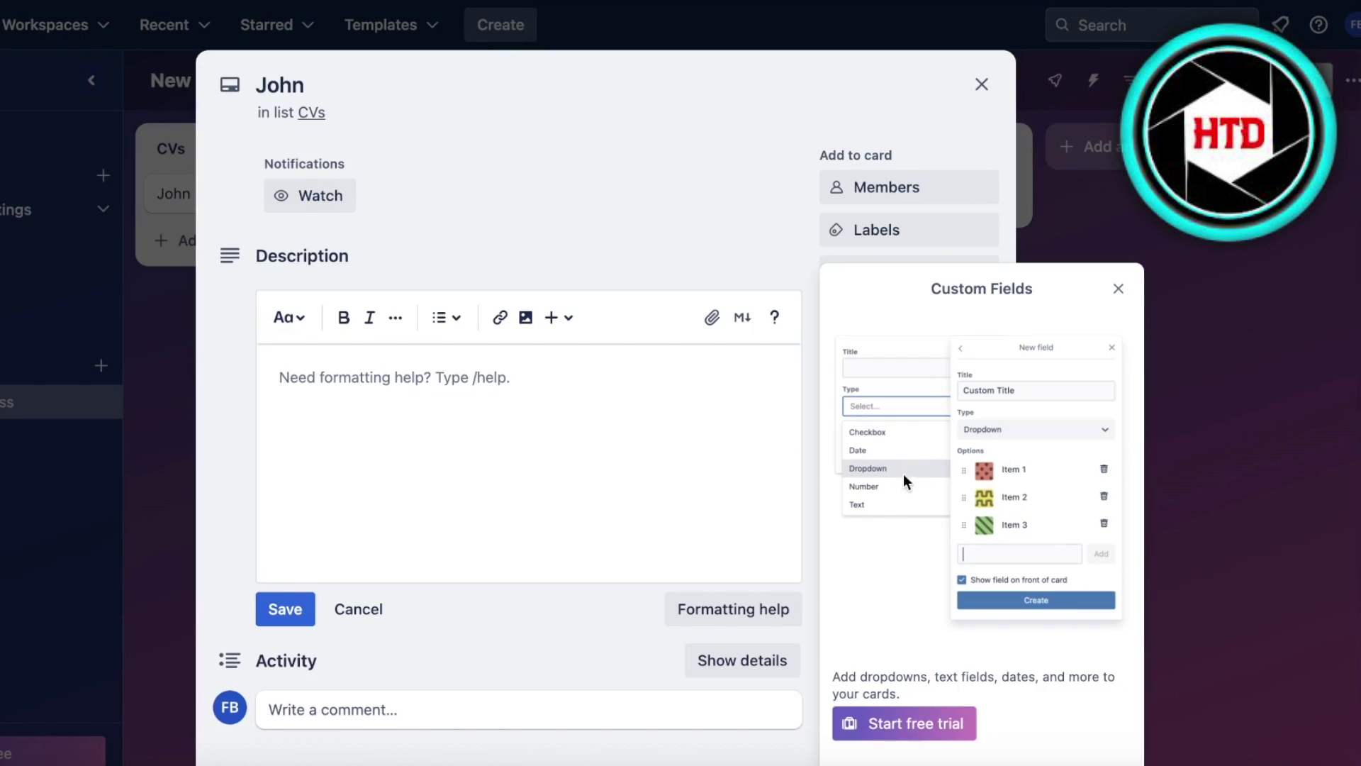
click(918, 725)
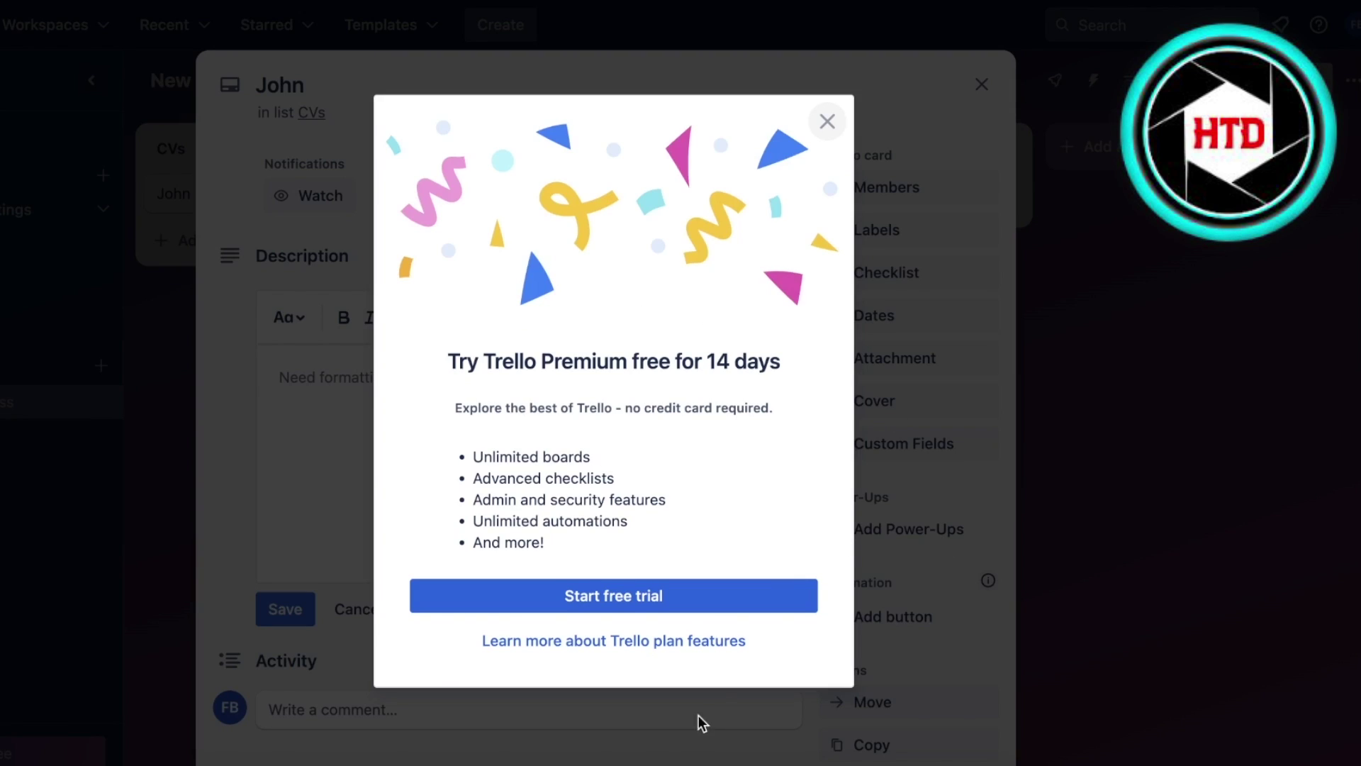
click(699, 609)
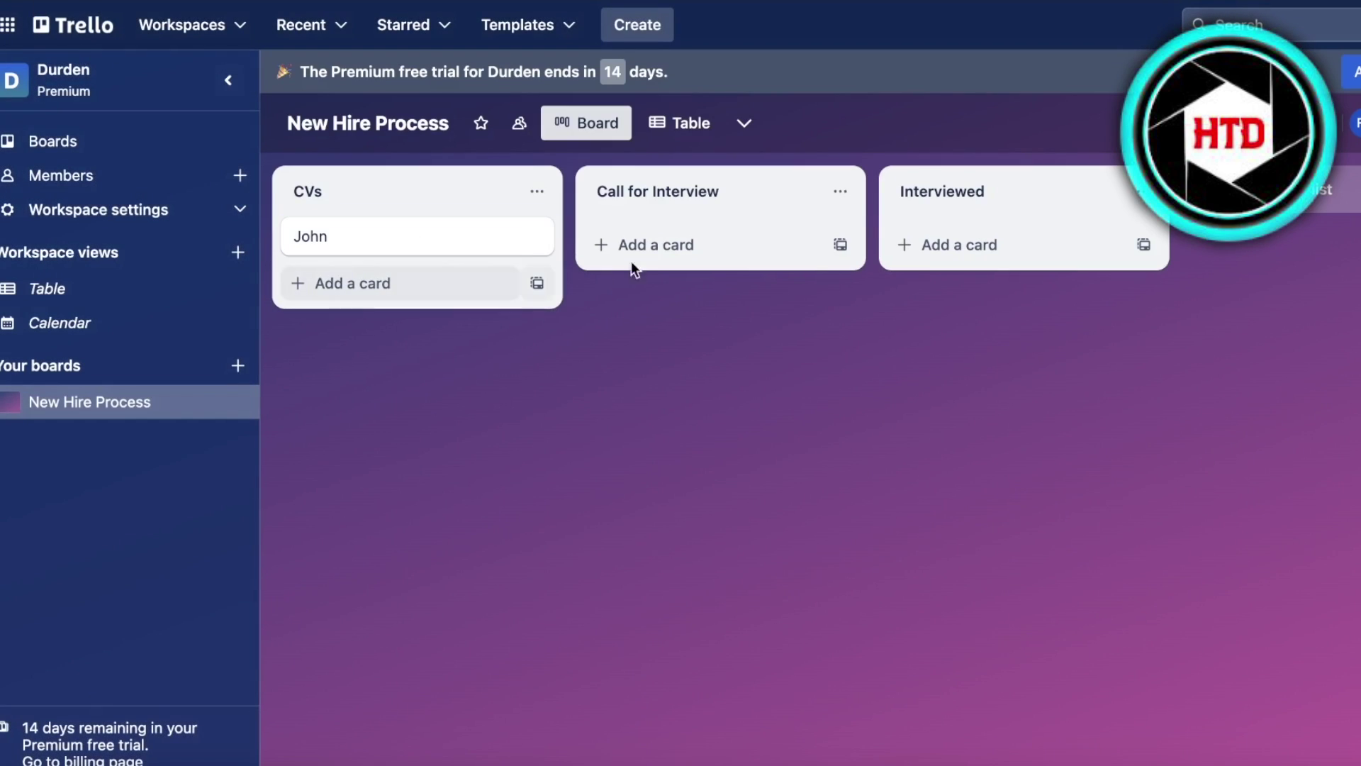
Step: Draft a 'Rejected' checkbox custom field on the John card, then discard it and close the card
click(454, 232)
scroll(780, 283, down, 3)
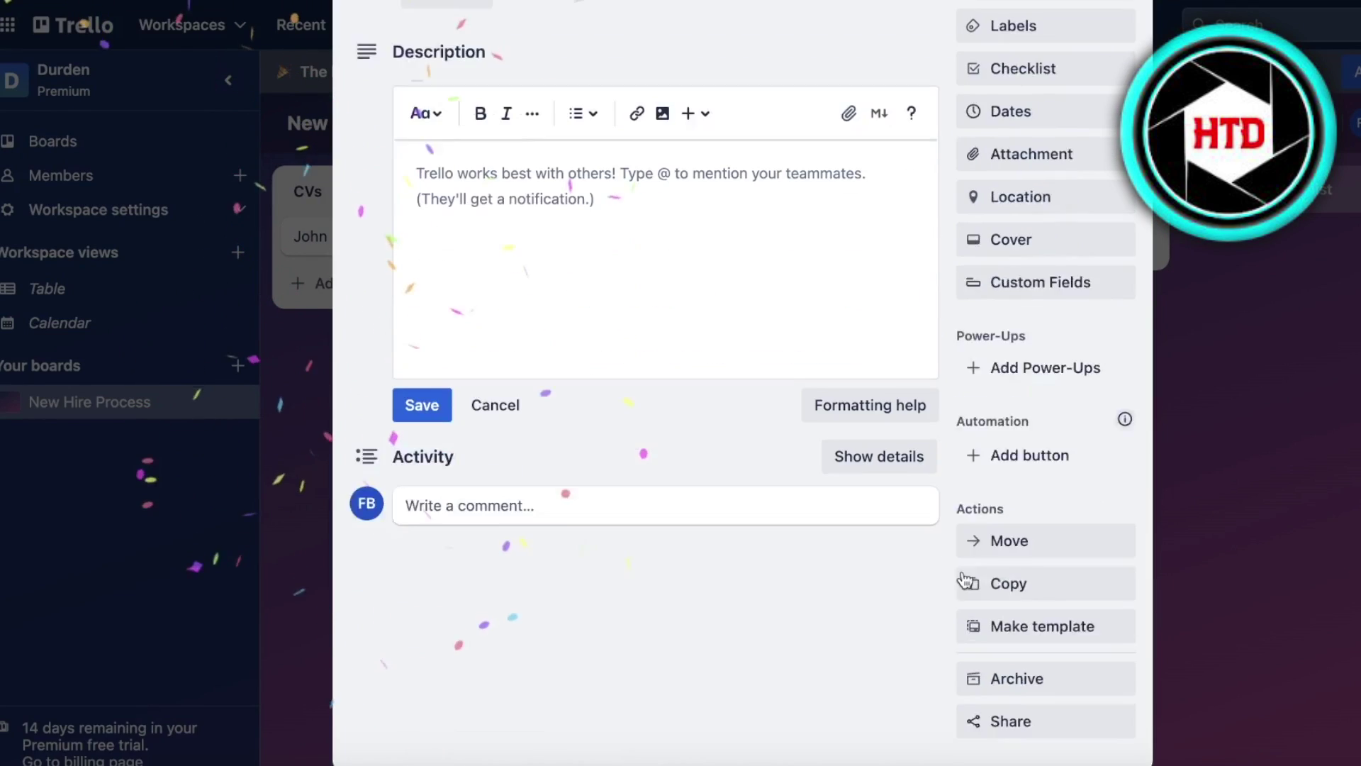
click(1007, 227)
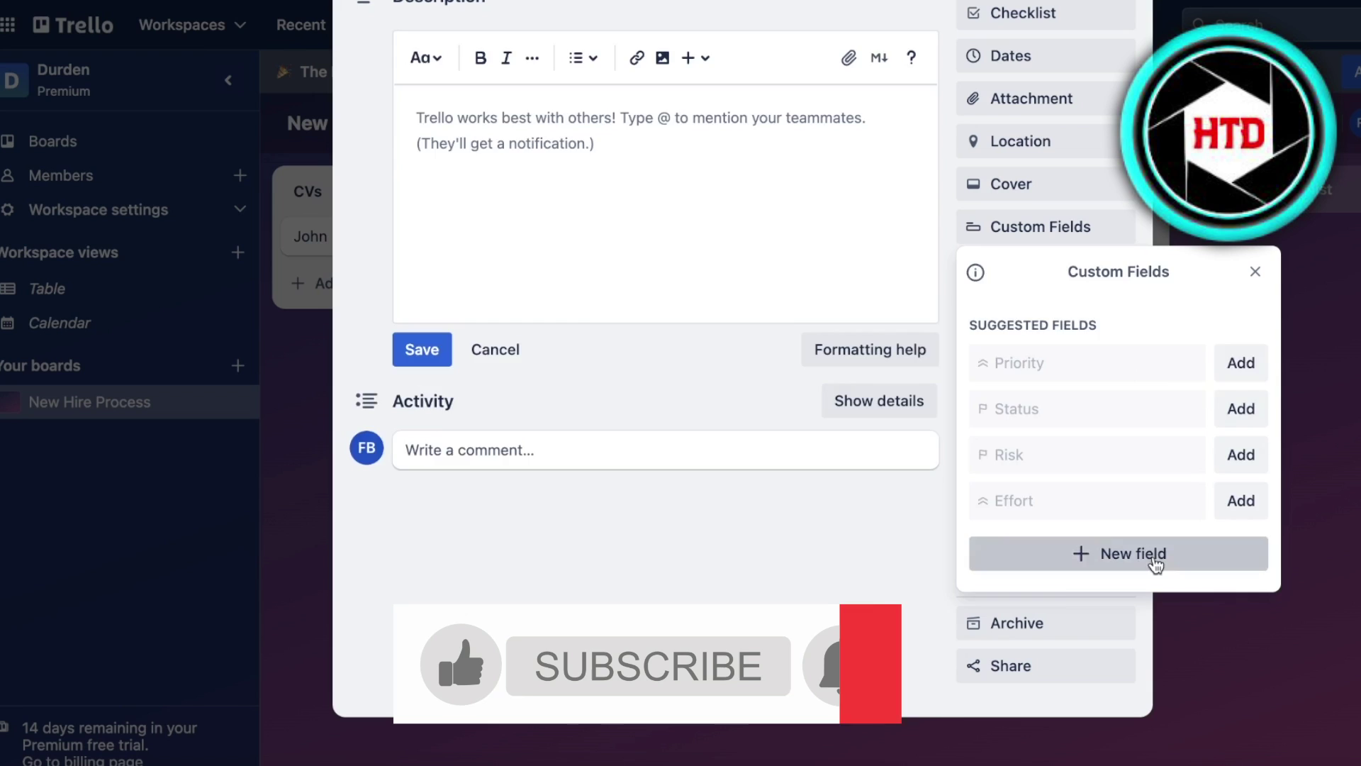
click(1076, 555)
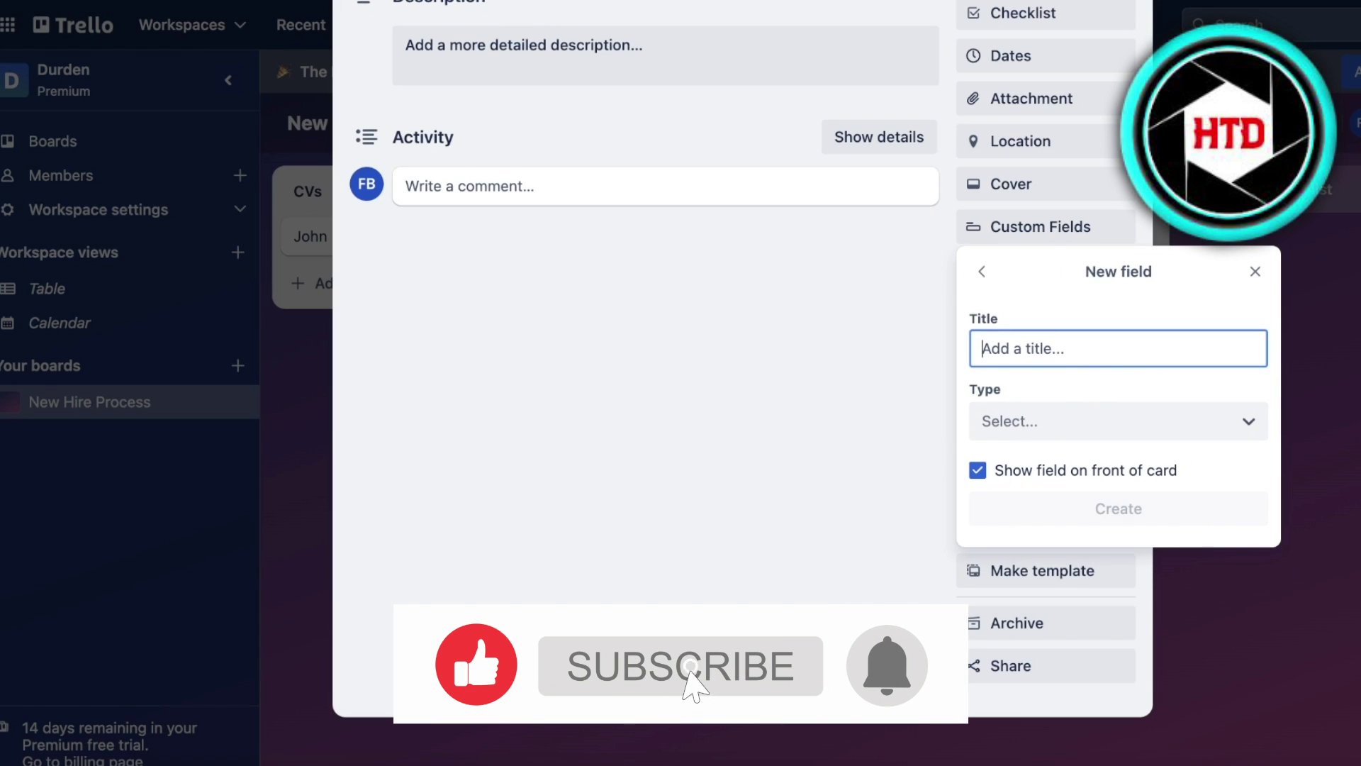
text(Rej)
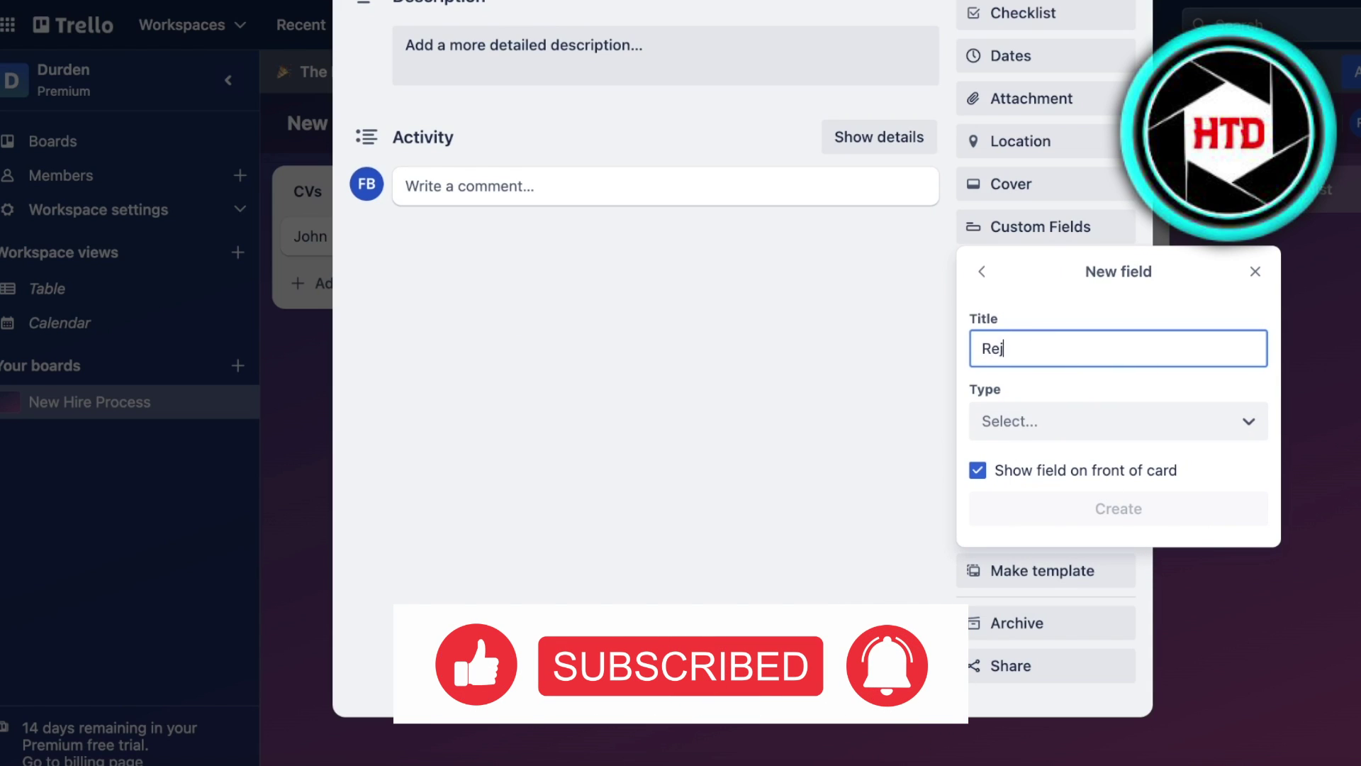
text(ected)
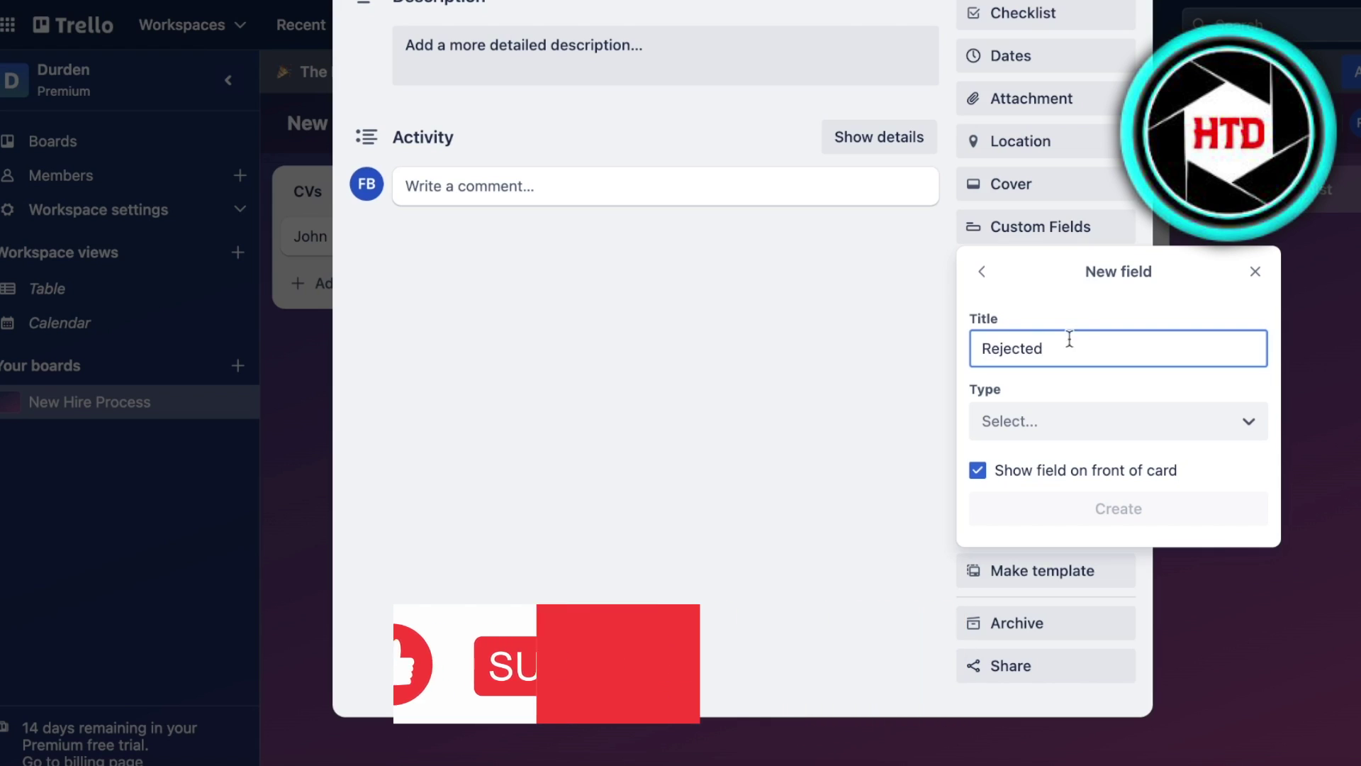
click(1088, 422)
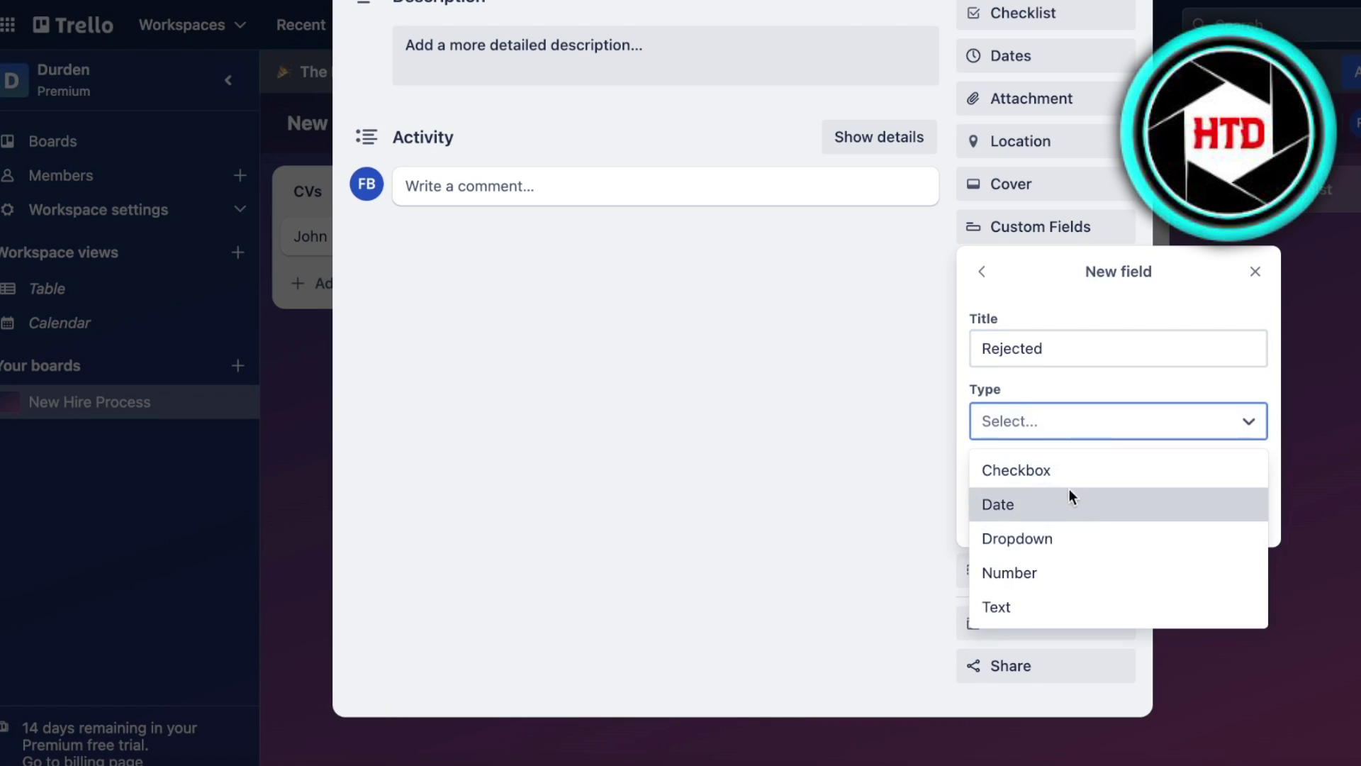
click(1064, 470)
click(1102, 339)
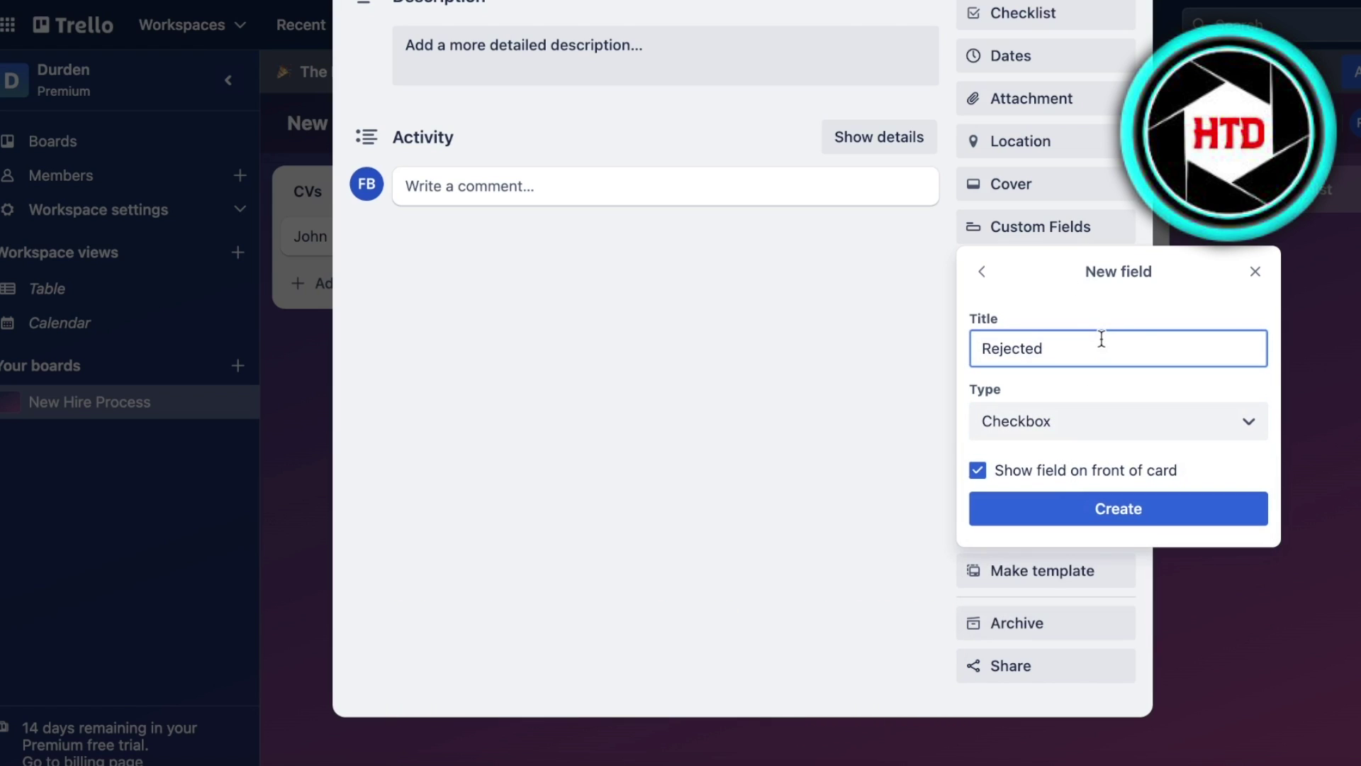
click(1253, 272)
scroll(665, 328, up, 5)
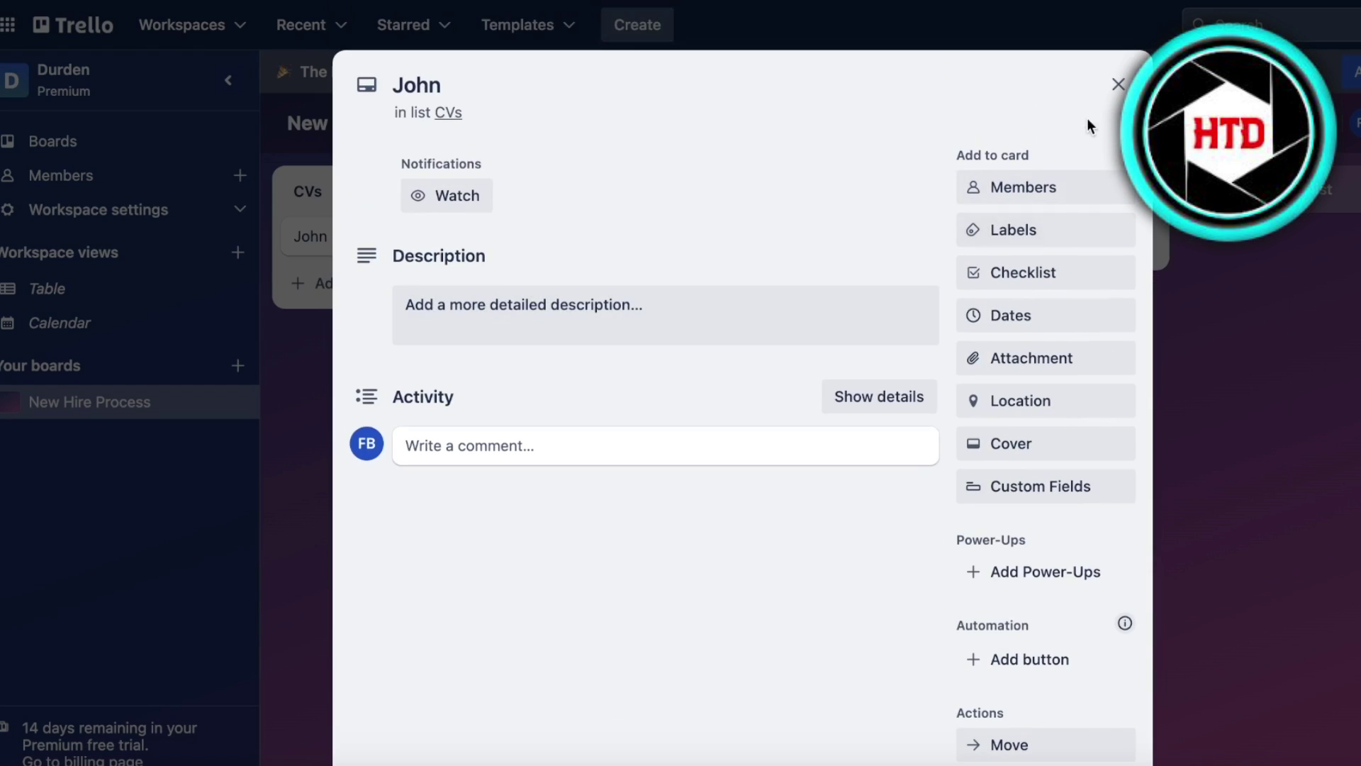
click(1113, 86)
Step: Create a dark red 'Rejected' label from the John card, leaving John unlabelled
click(427, 228)
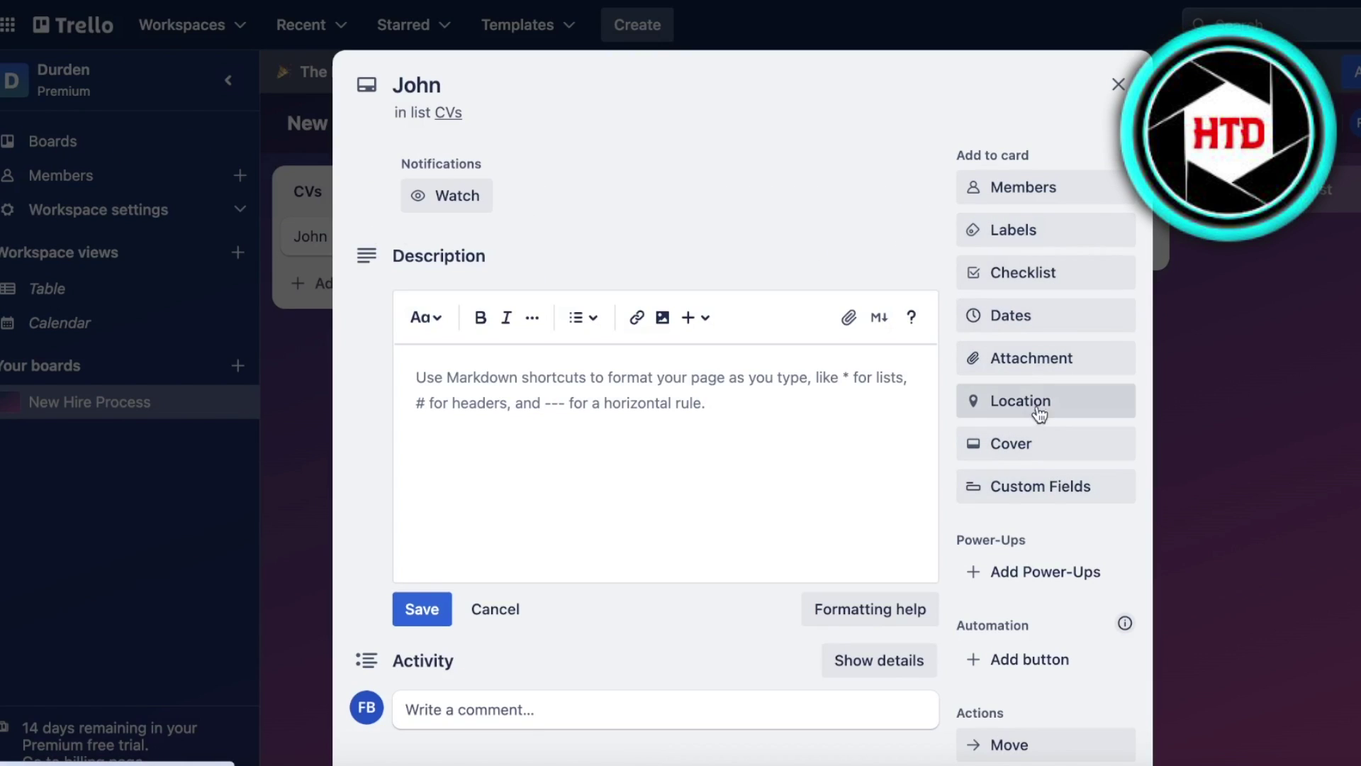
click(1023, 239)
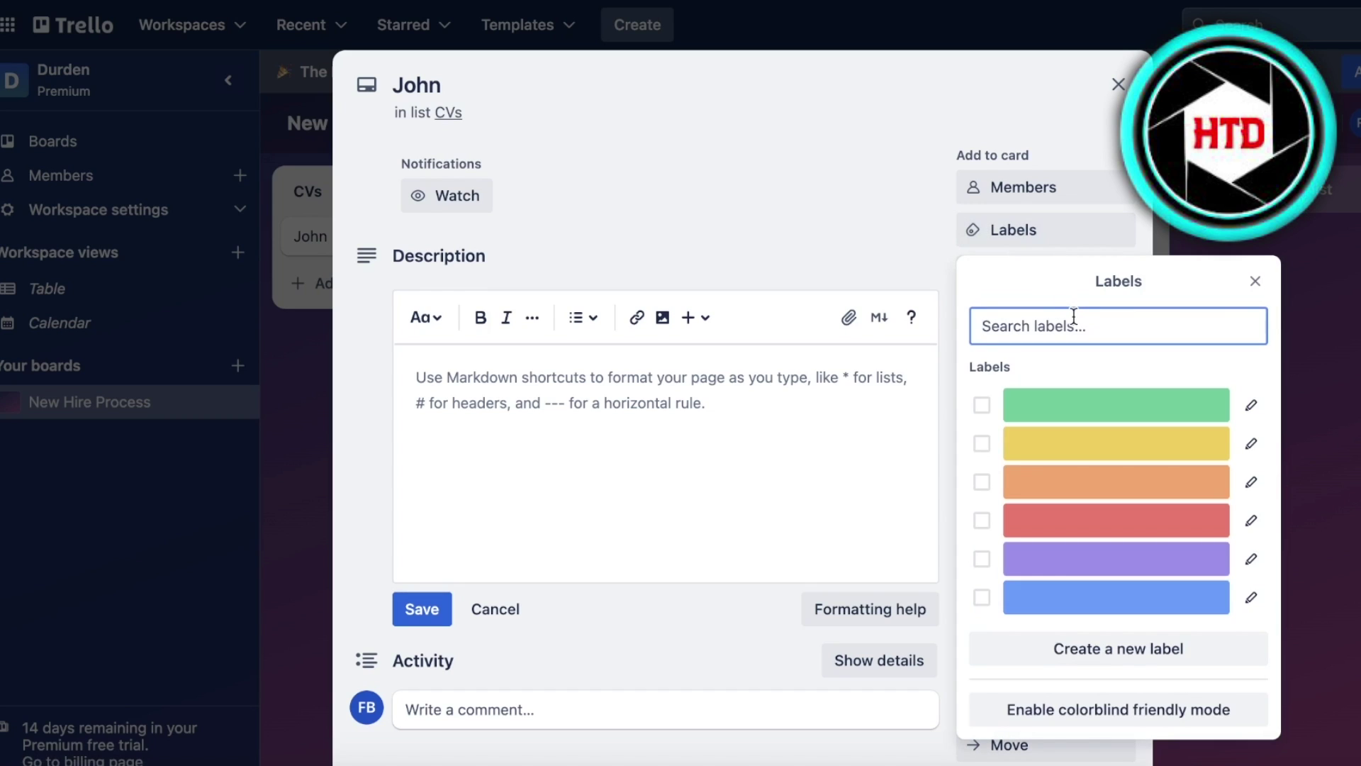
text(Rejected)
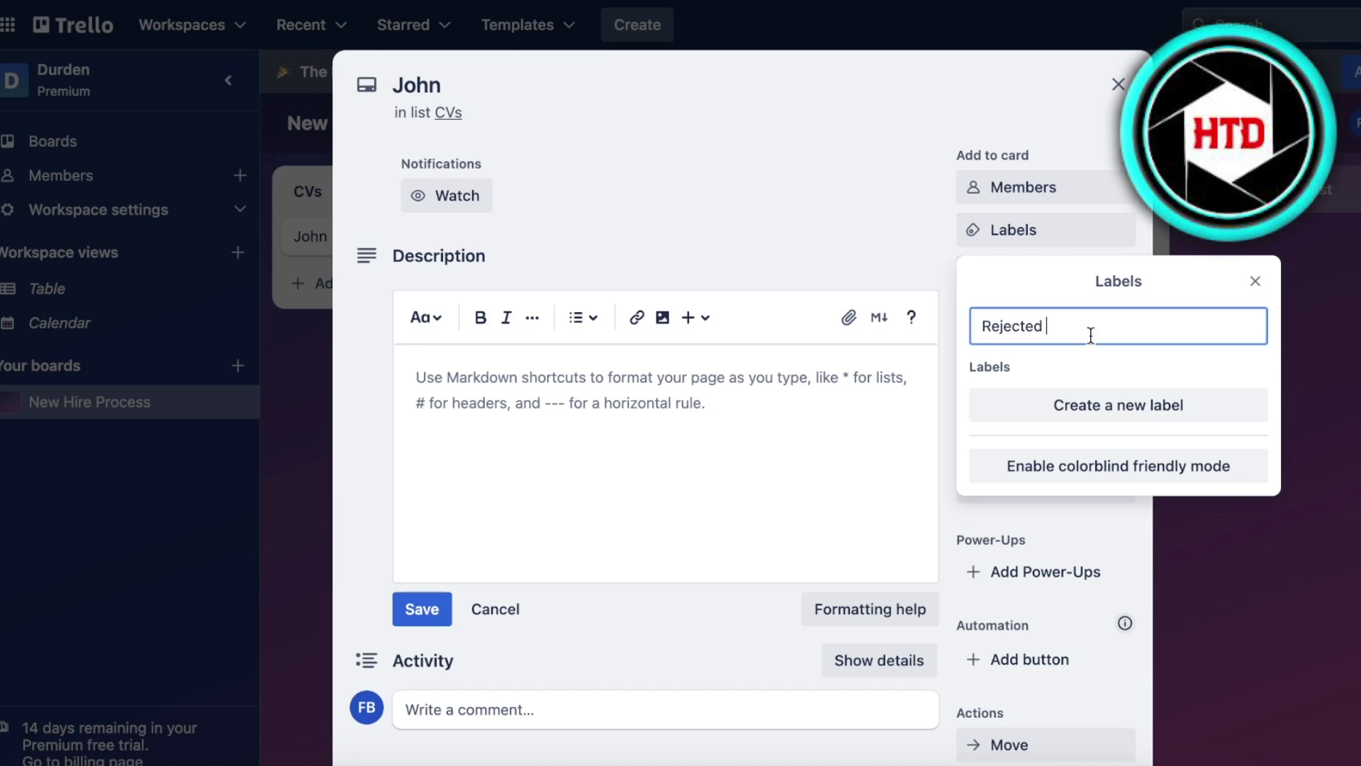
click(1147, 405)
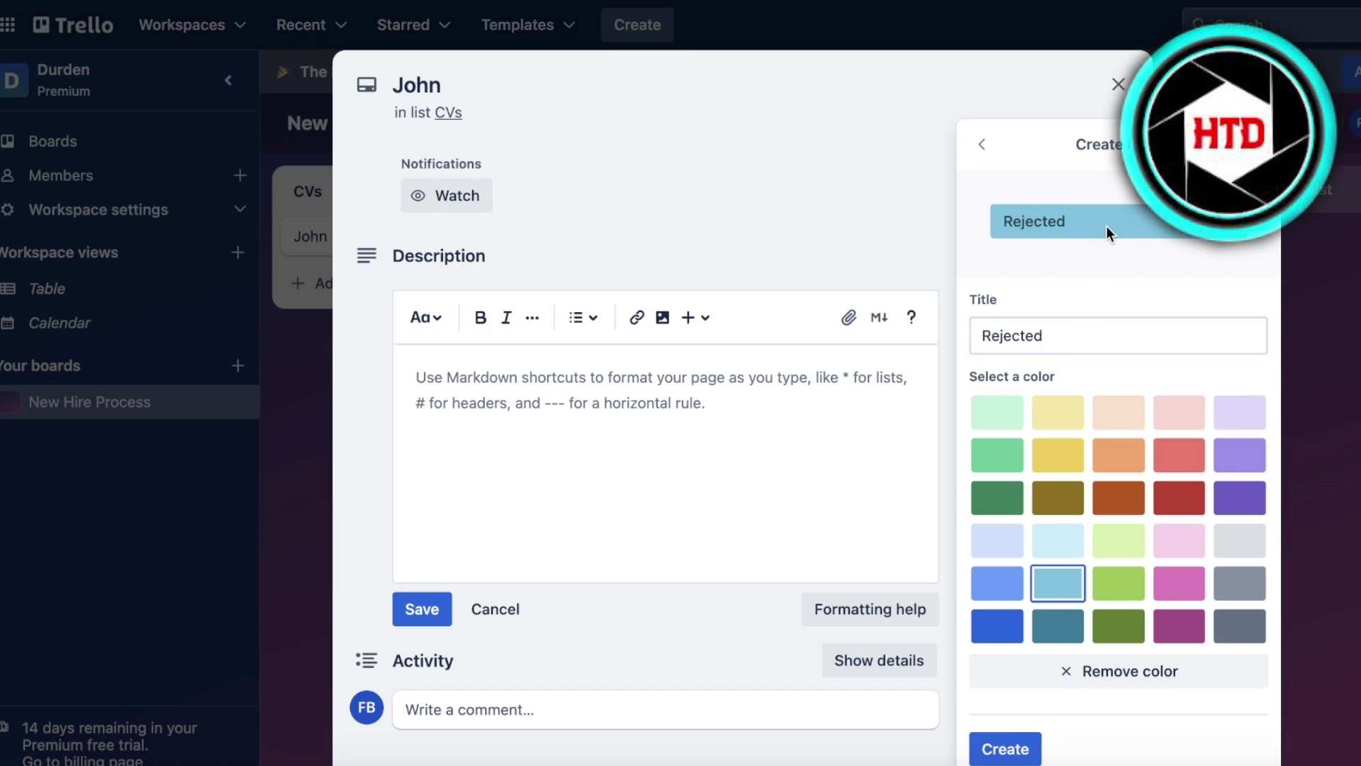
click(1180, 496)
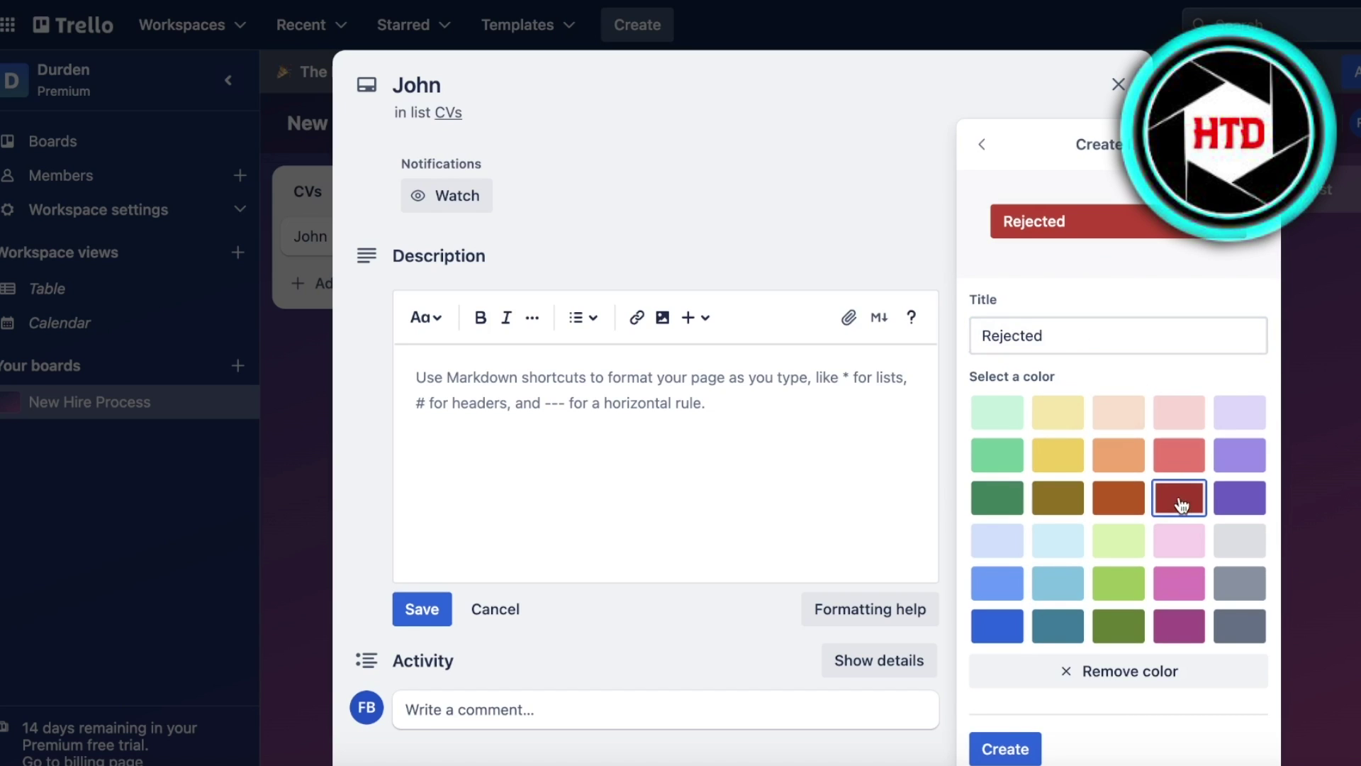
click(1005, 749)
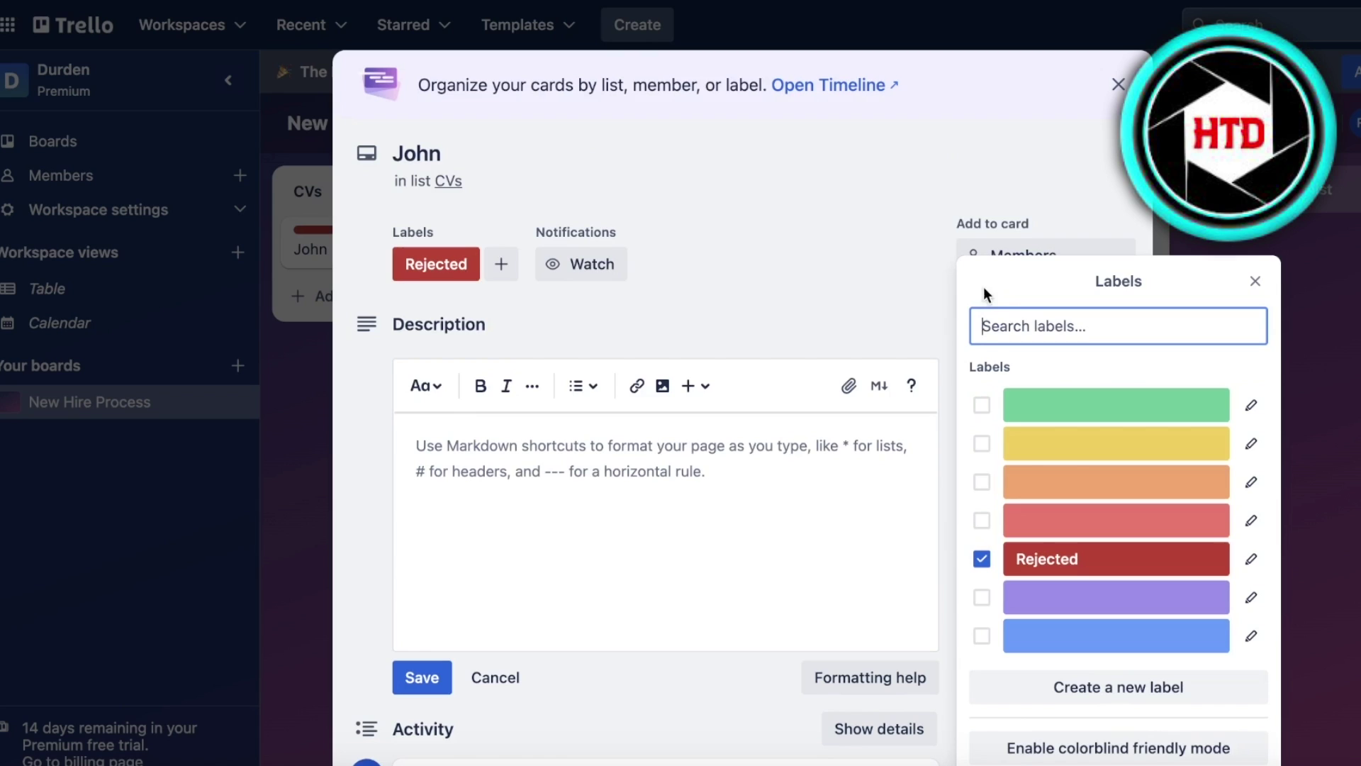
click(634, 213)
click(436, 263)
click(417, 559)
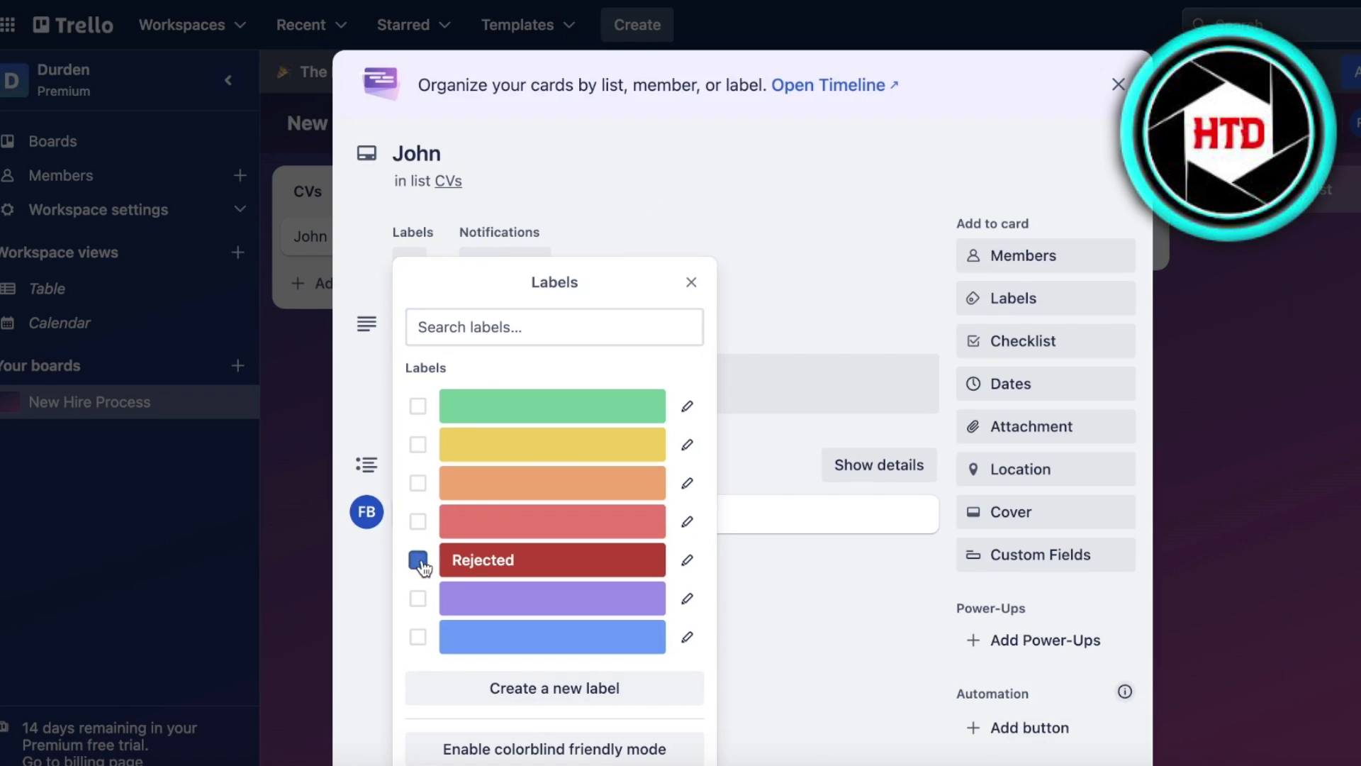
Step: Rename the green label to 'Offer Sent' and the orange label to 'Fall Back Candidate'
click(687, 406)
text(Offer Sent)
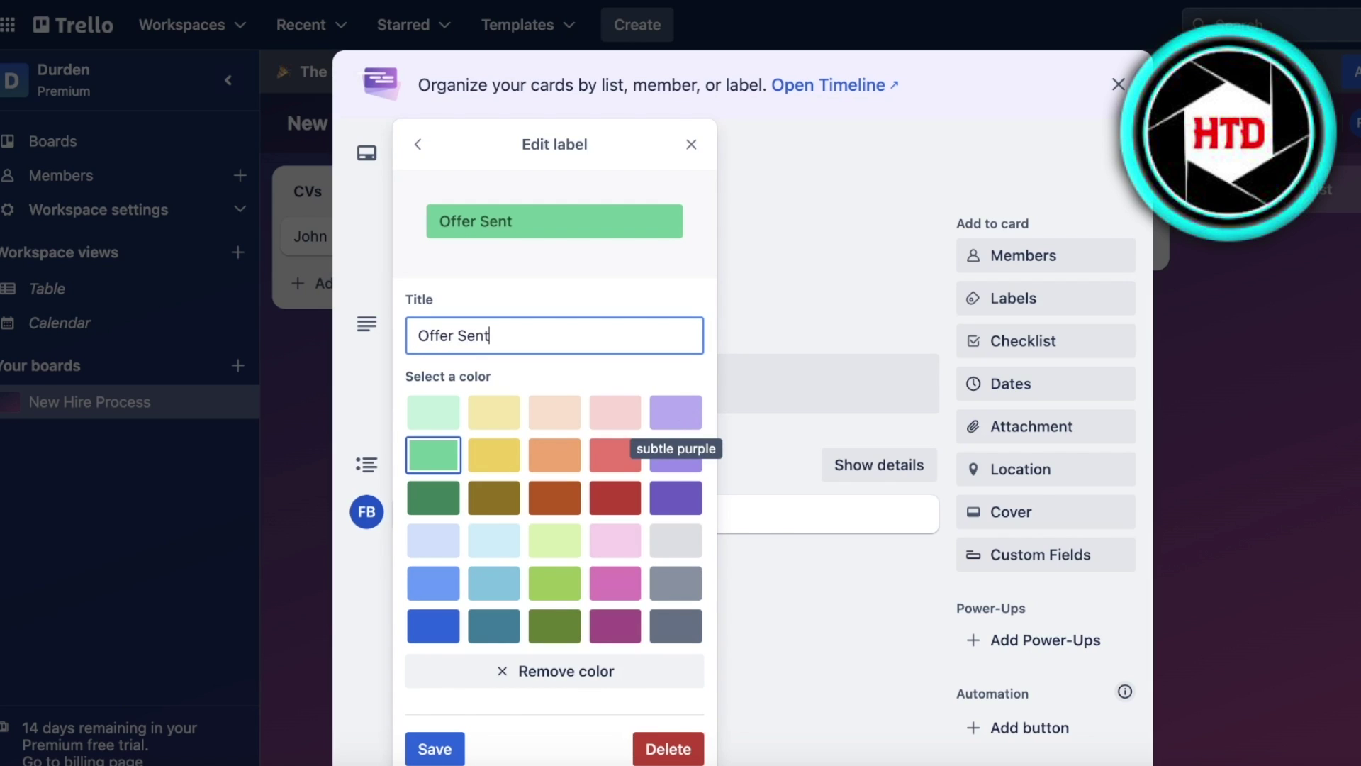
click(434, 749)
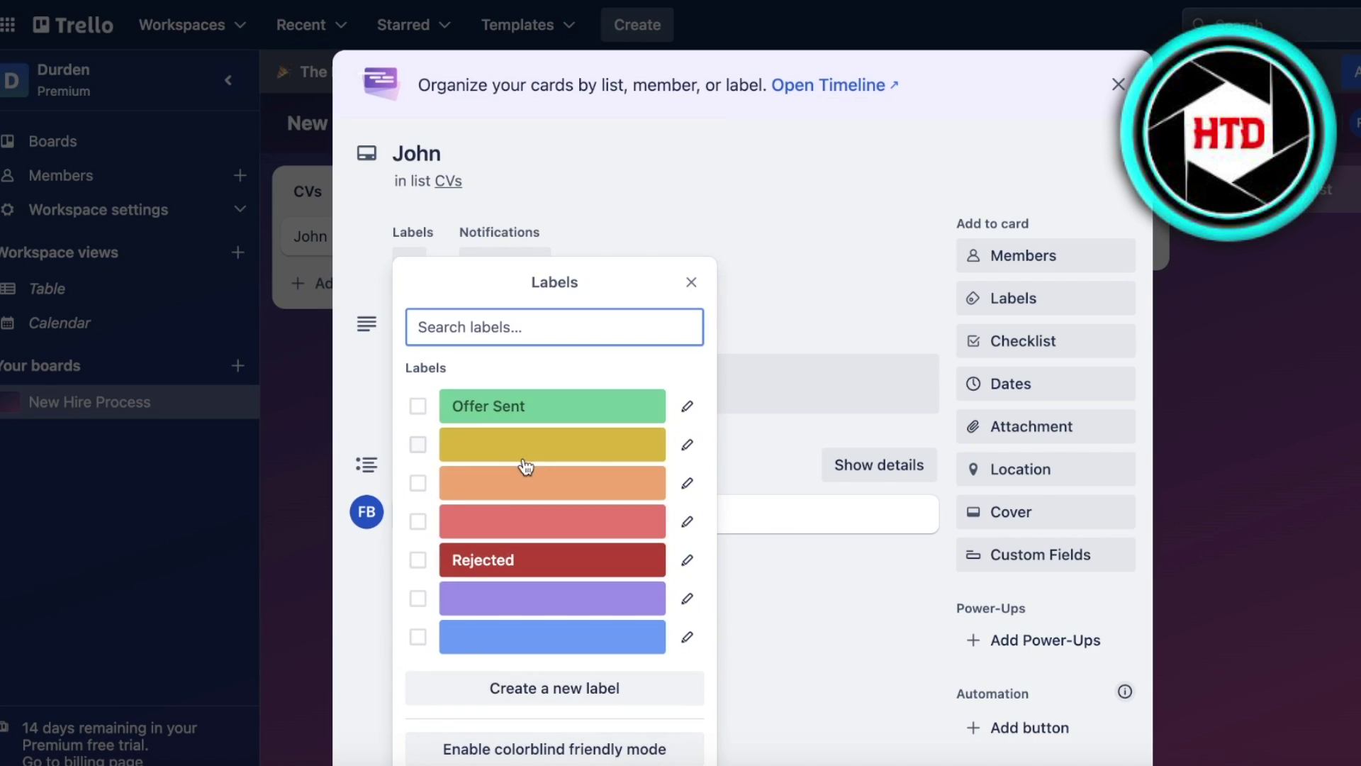
click(688, 483)
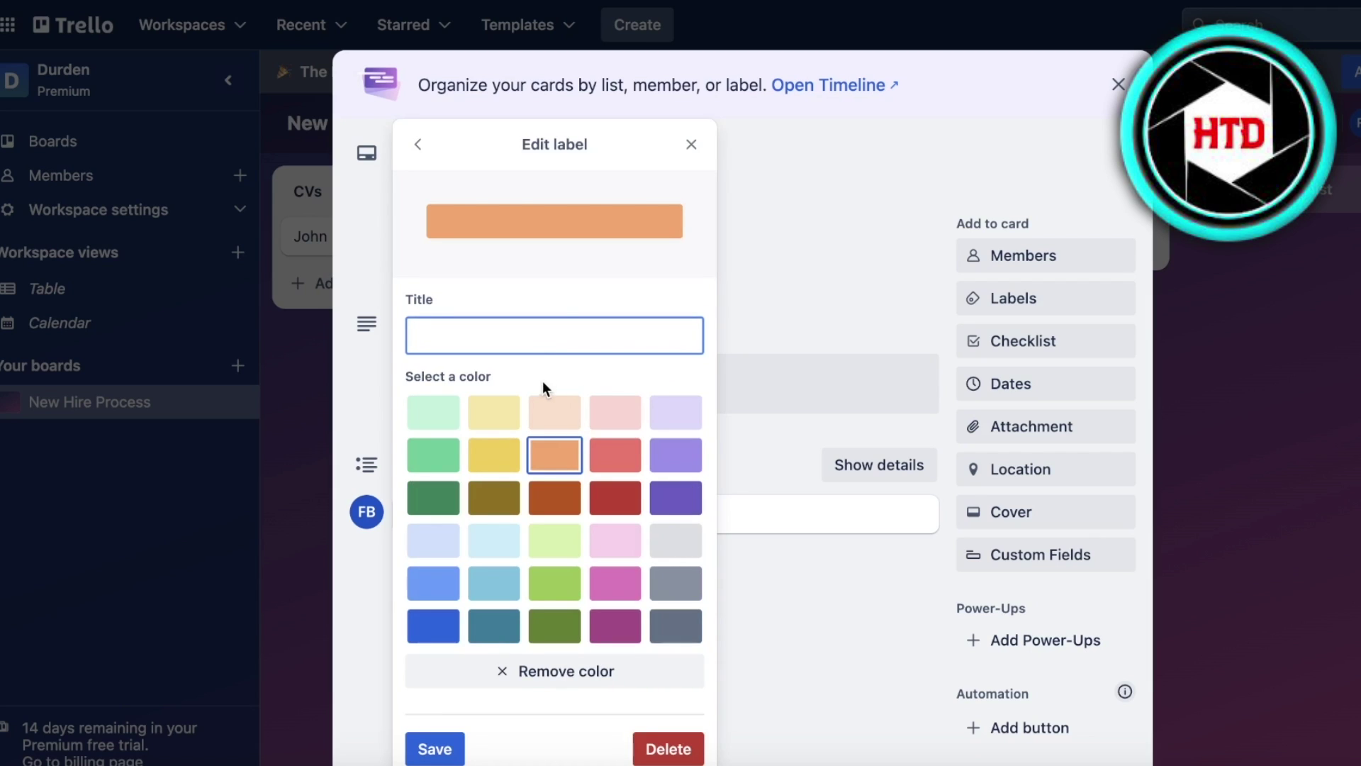
text(Fall Back Candid)
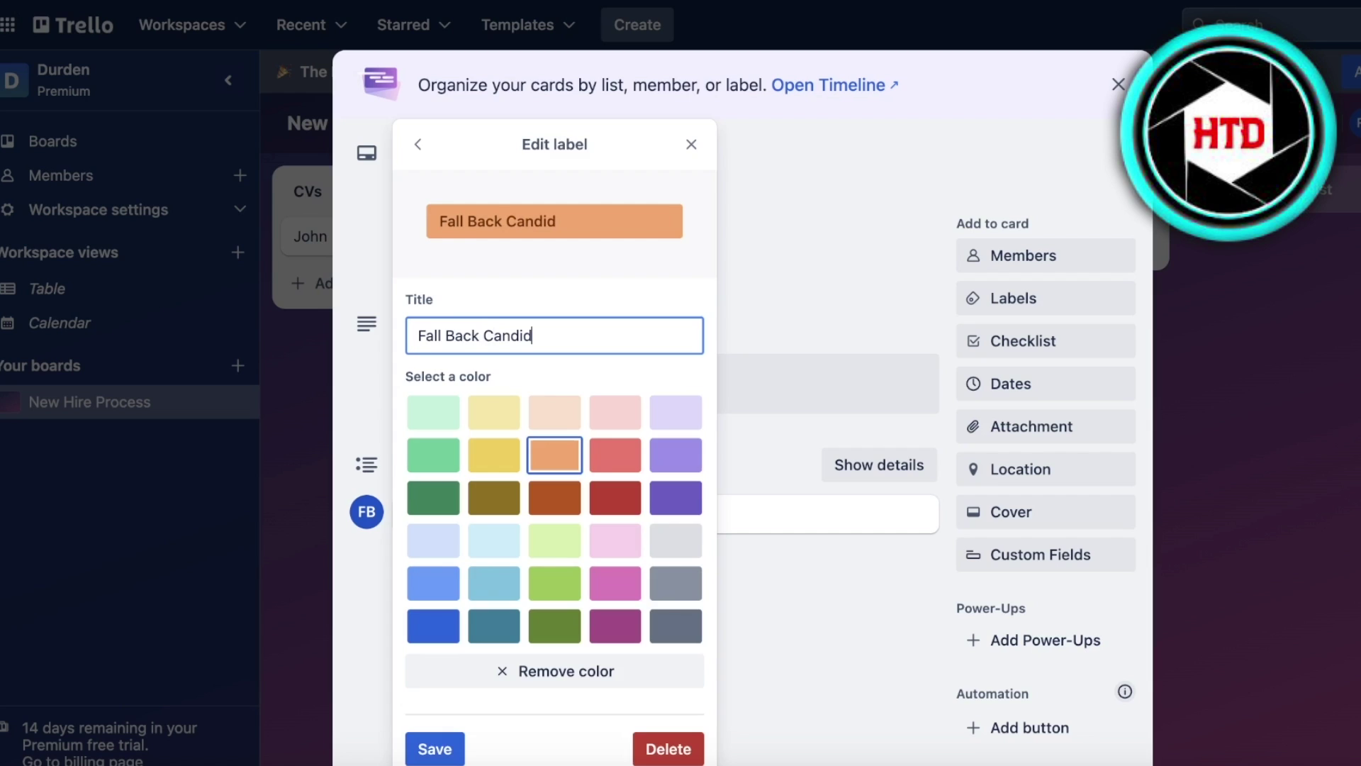
text(ate)
key(Return)
click(881, 203)
click(1119, 84)
Step: Add 'Lisa' and 'Perri' cards to the CVs list and open the Lisa card
click(372, 275)
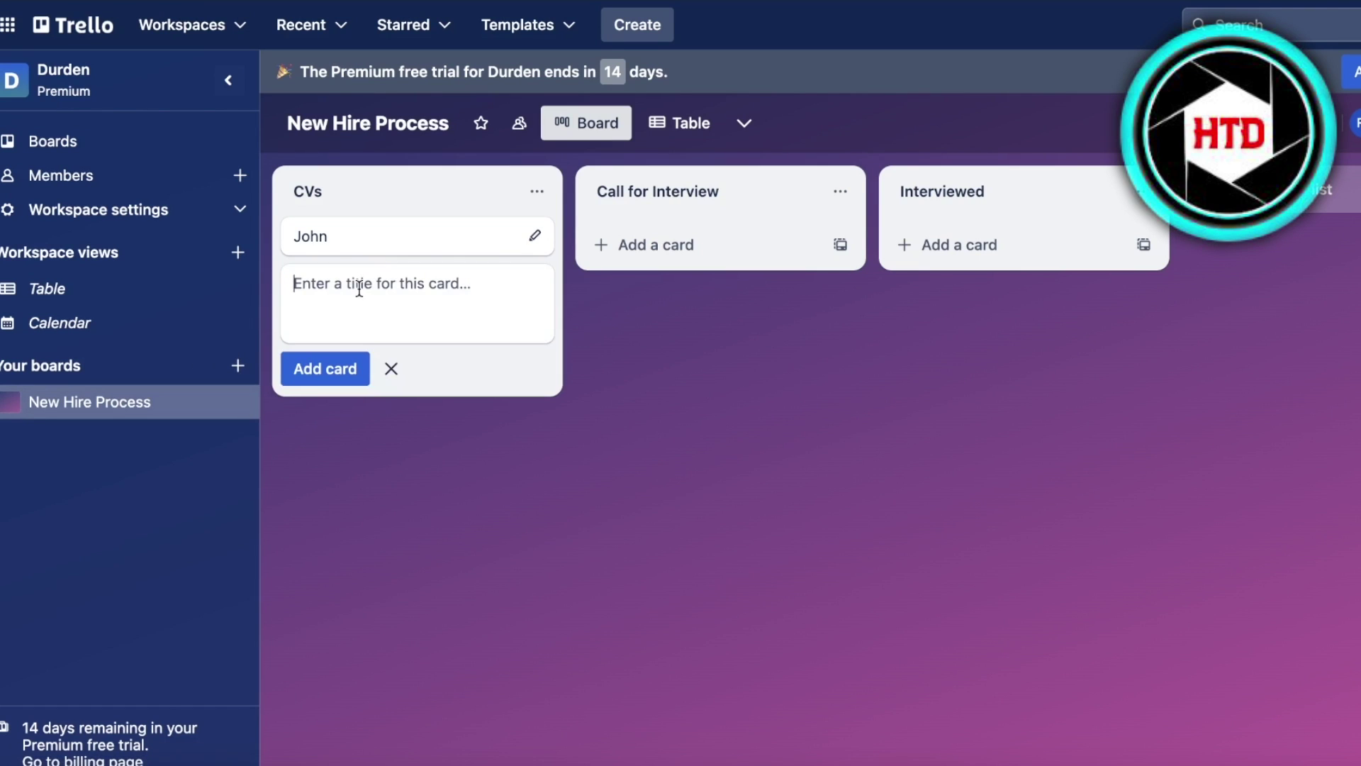
text(Lisa)
key(Return)
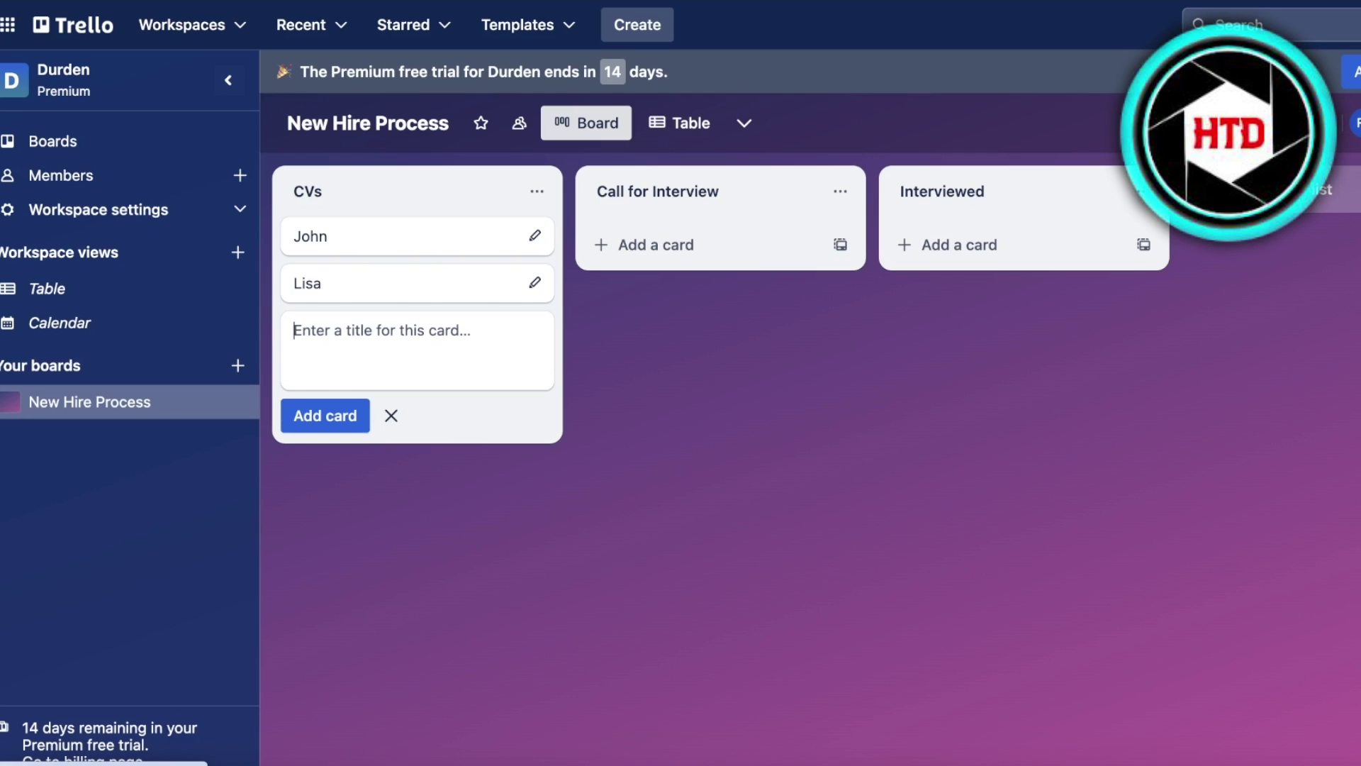
text(Perri)
key(Return)
key(Escape)
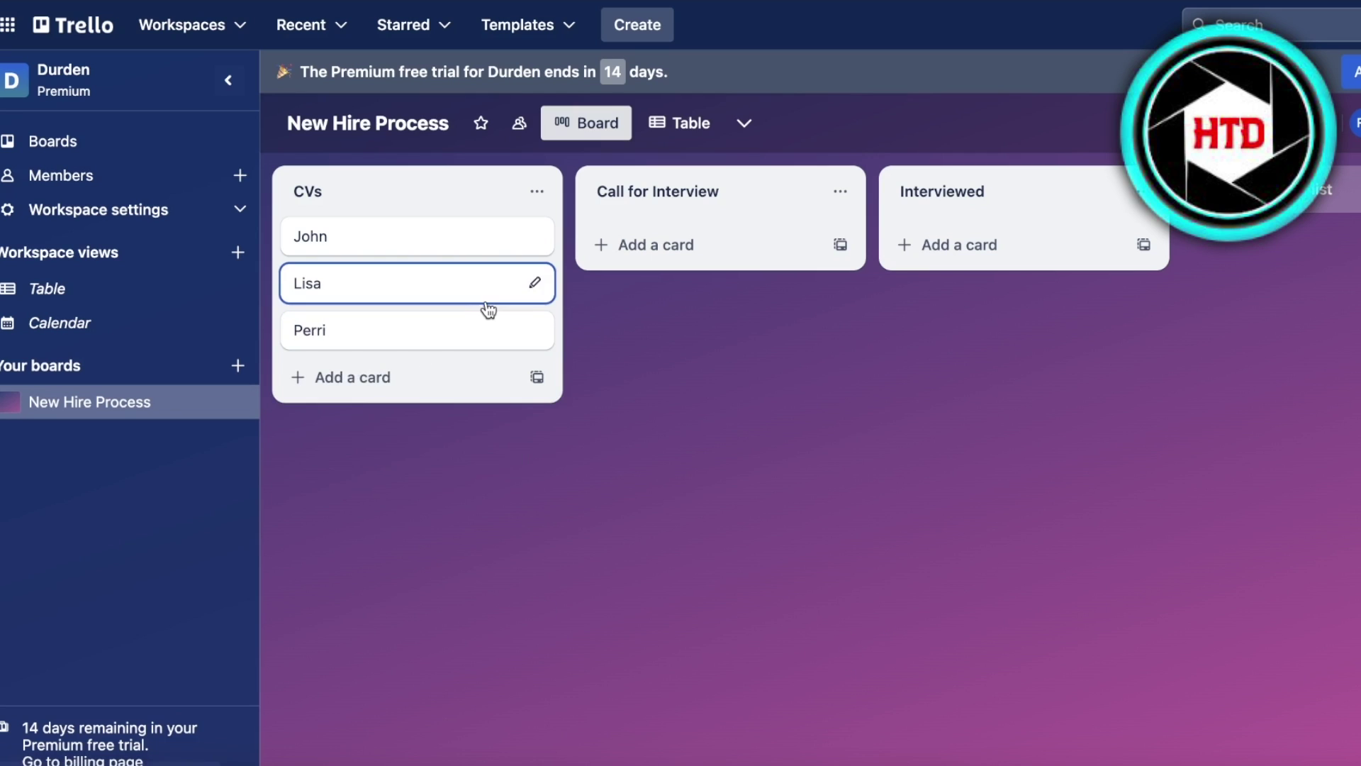
click(384, 273)
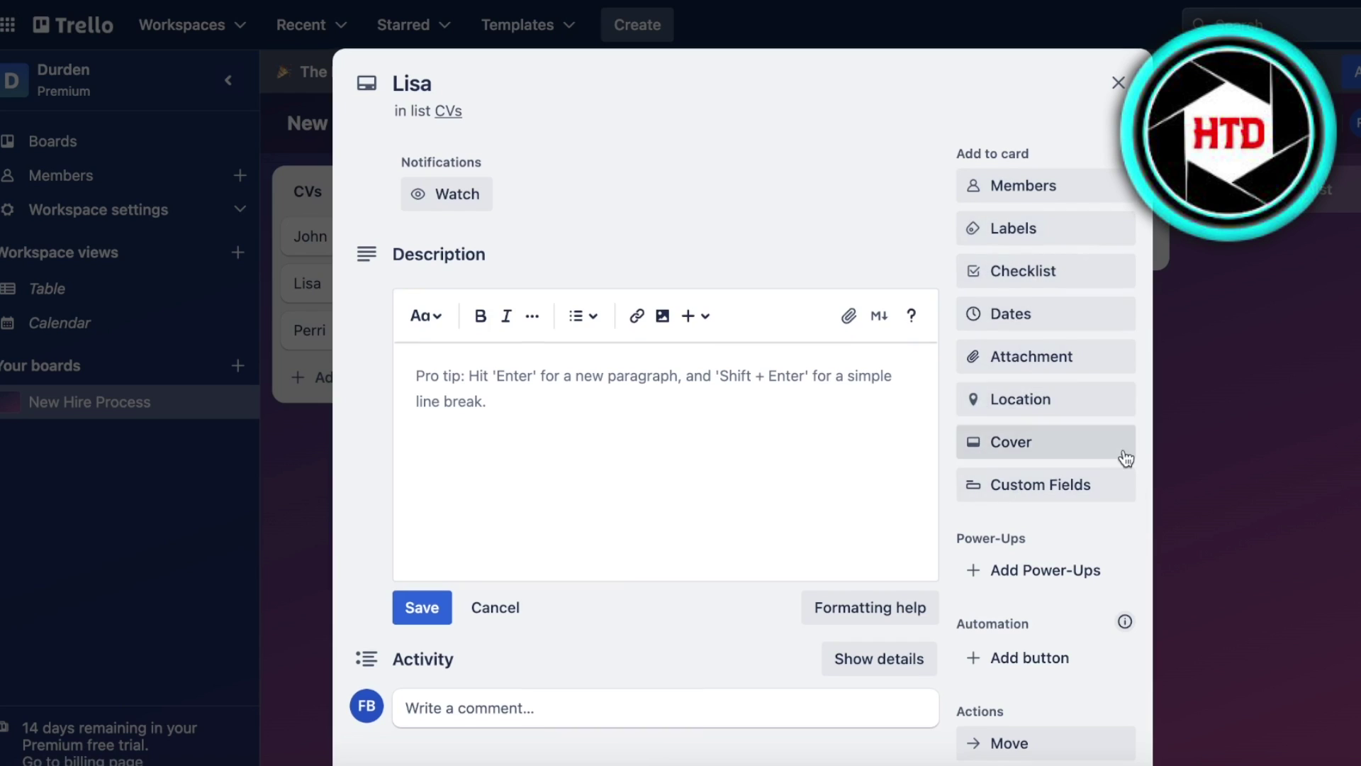
Step: Close the Lisa card with no description or cover added, returning to the board
scroll(1337, 459, down, 4)
key(Escape)
scroll(993, 400, up, 4)
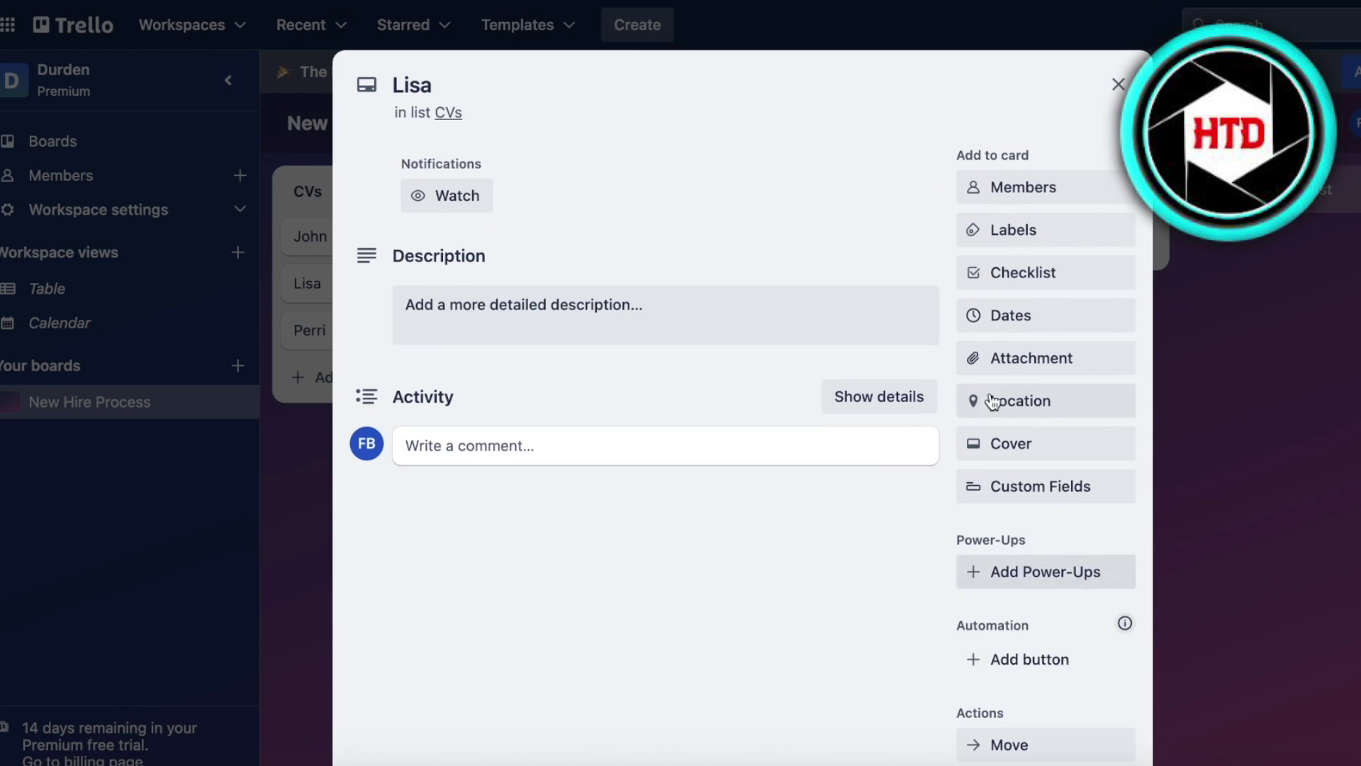
click(1012, 444)
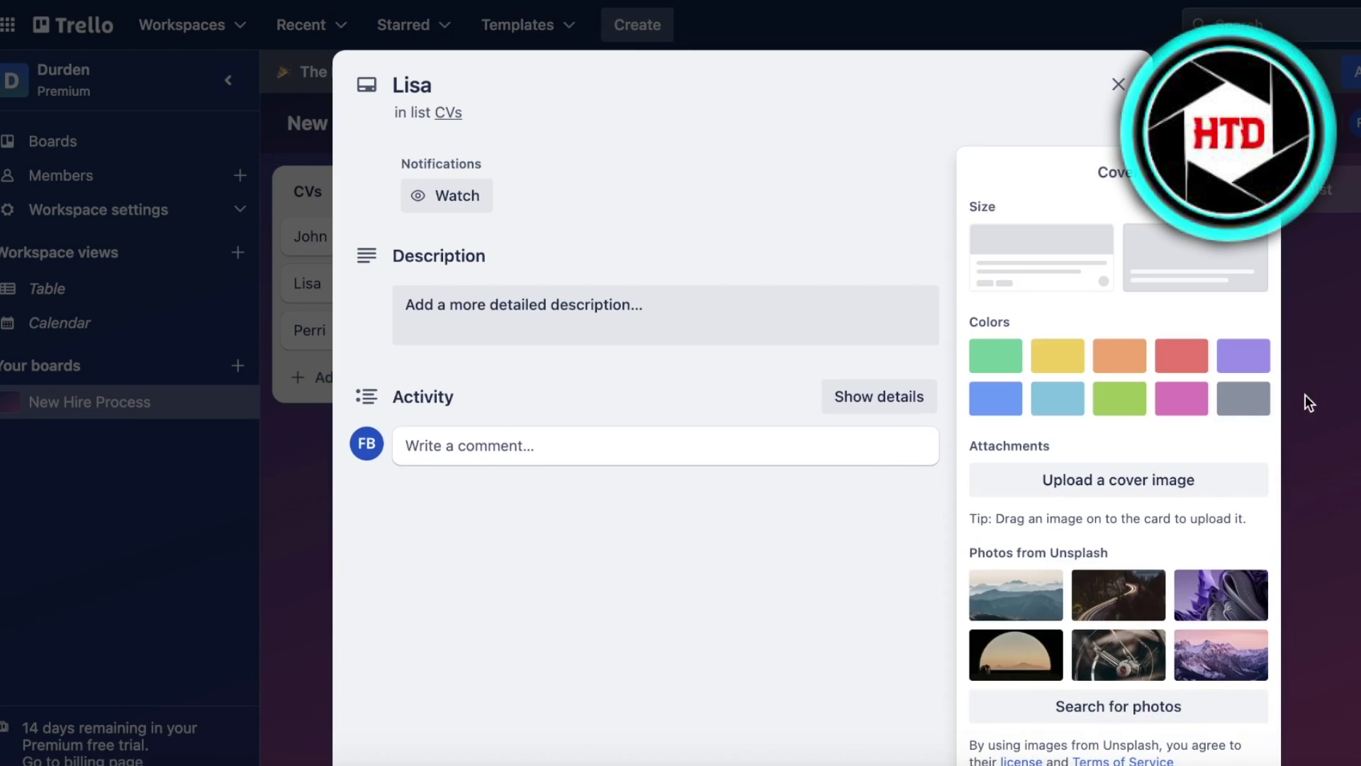
click(1319, 395)
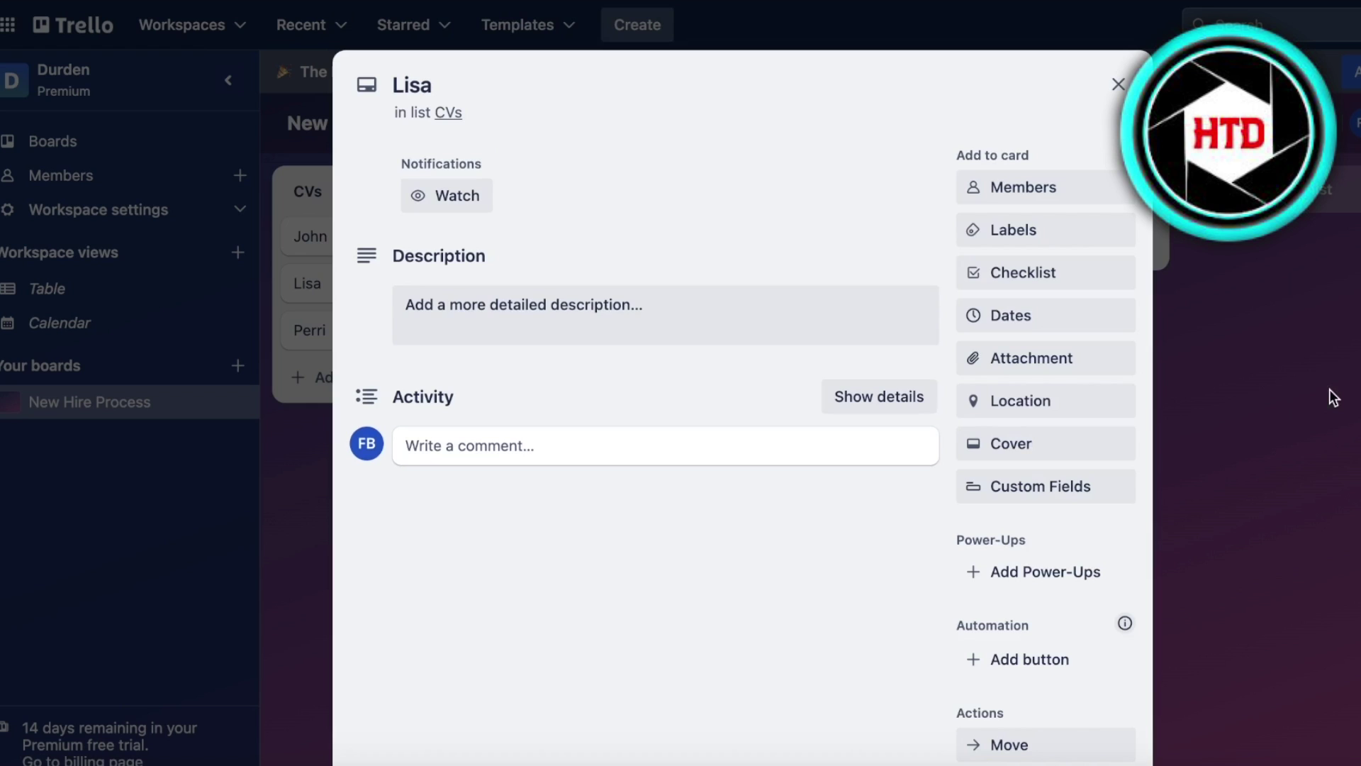
click(1300, 288)
Step: Drag the John, Lisa and Perri cards from CVs into Call for Interview, then into Interviewed
drag(477, 253, 685, 244)
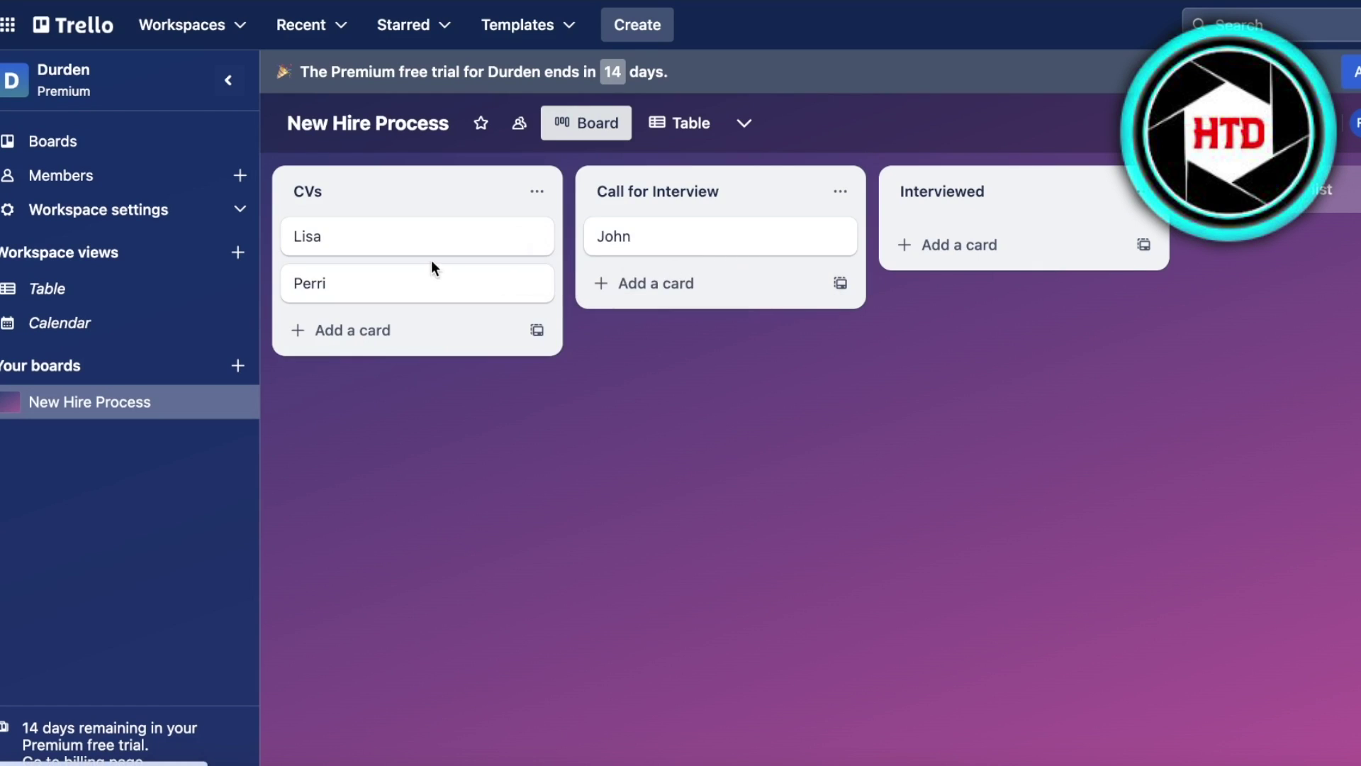
drag(425, 238, 653, 245)
drag(404, 245, 619, 298)
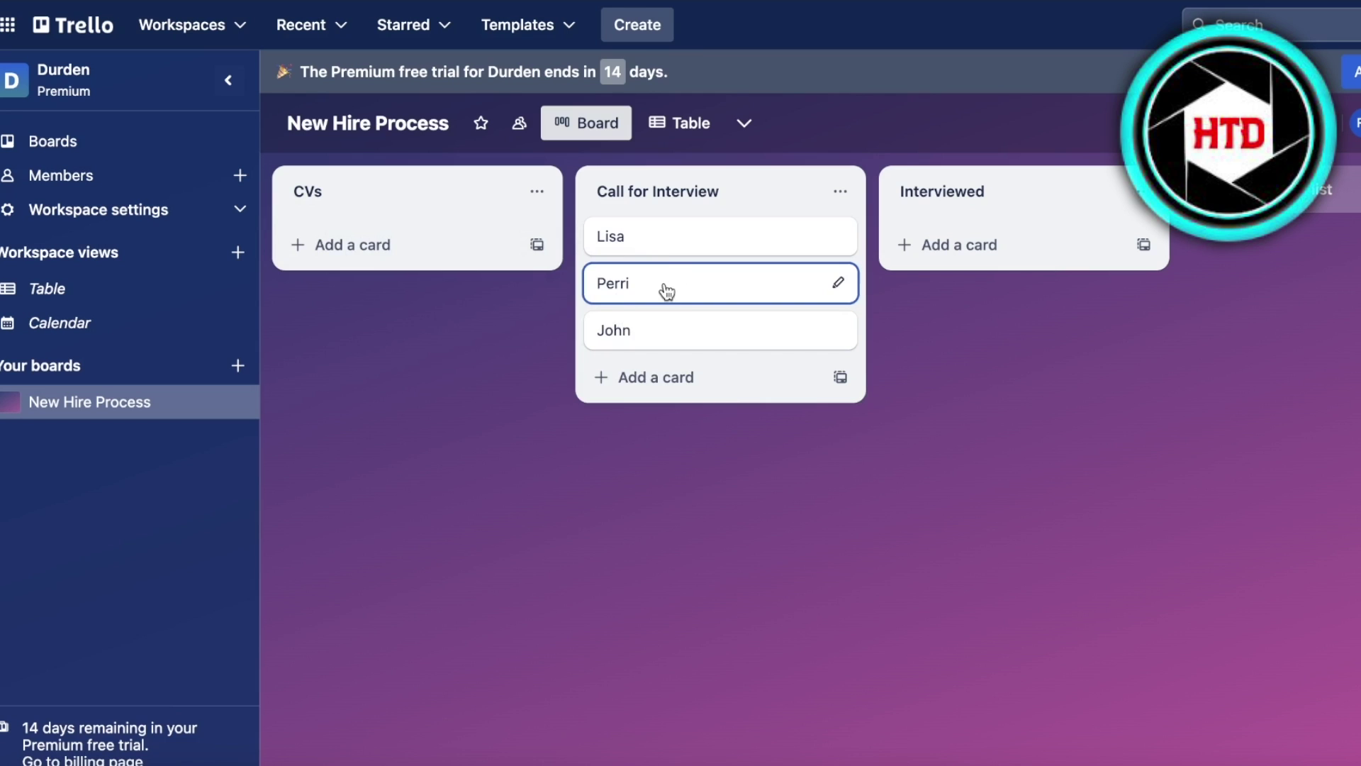
drag(667, 245, 944, 244)
drag(772, 279, 950, 278)
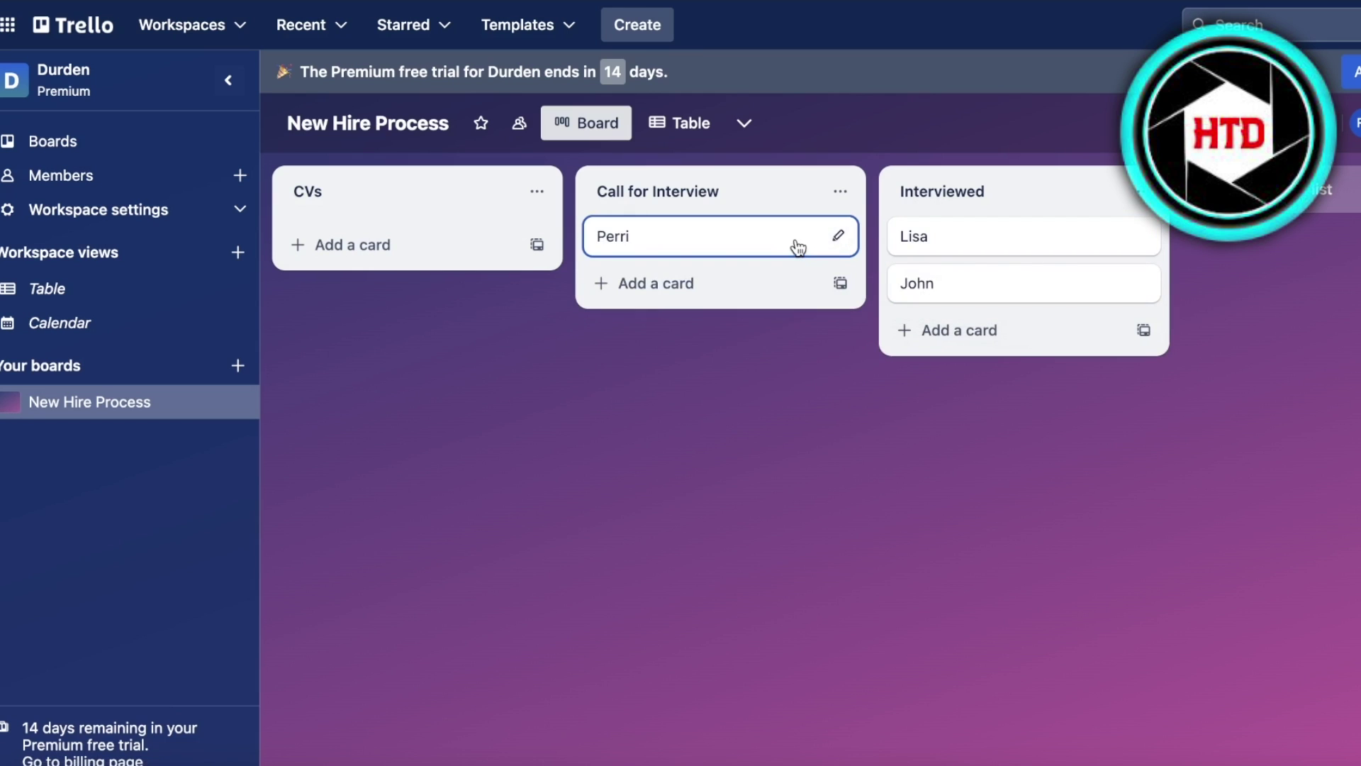
drag(796, 243, 1078, 241)
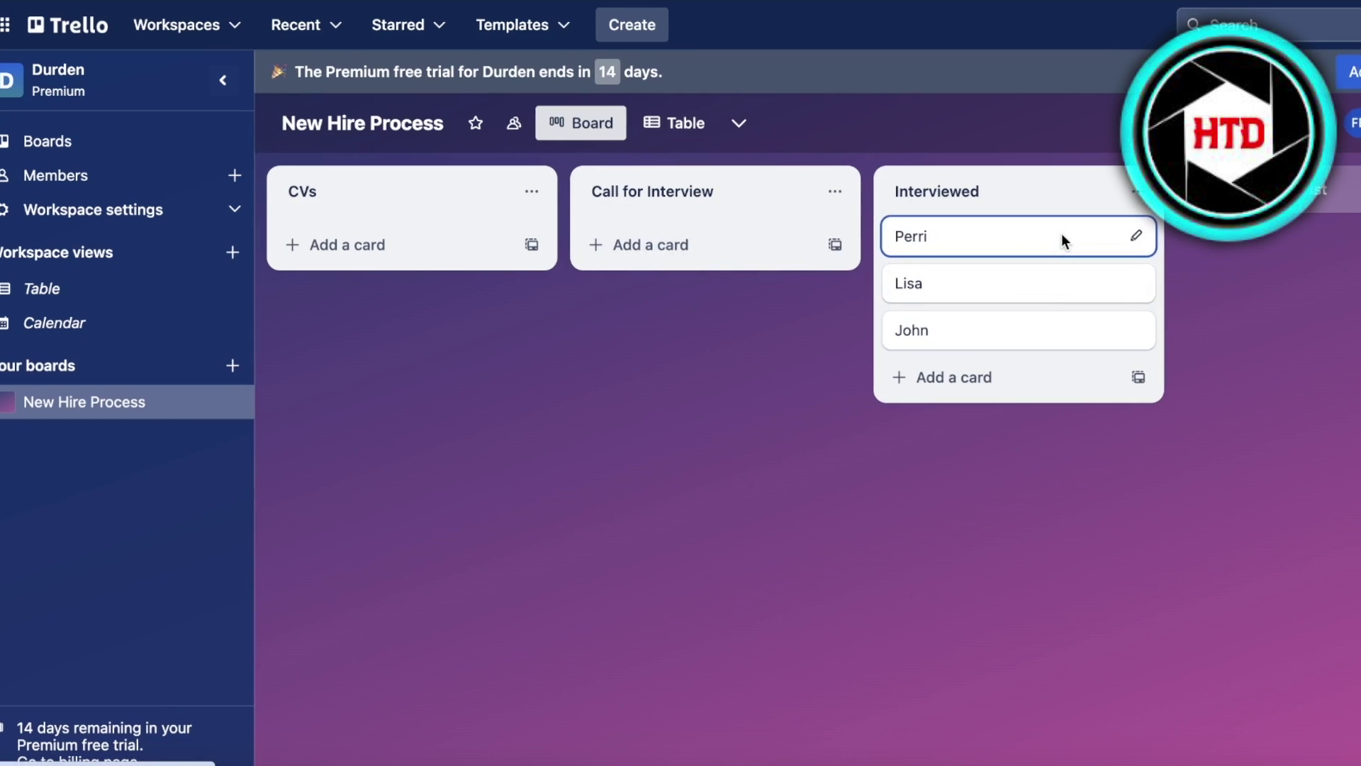
Step: Label Lisa's card, the middle Interviewed card, as Offer Sent
click(901, 289)
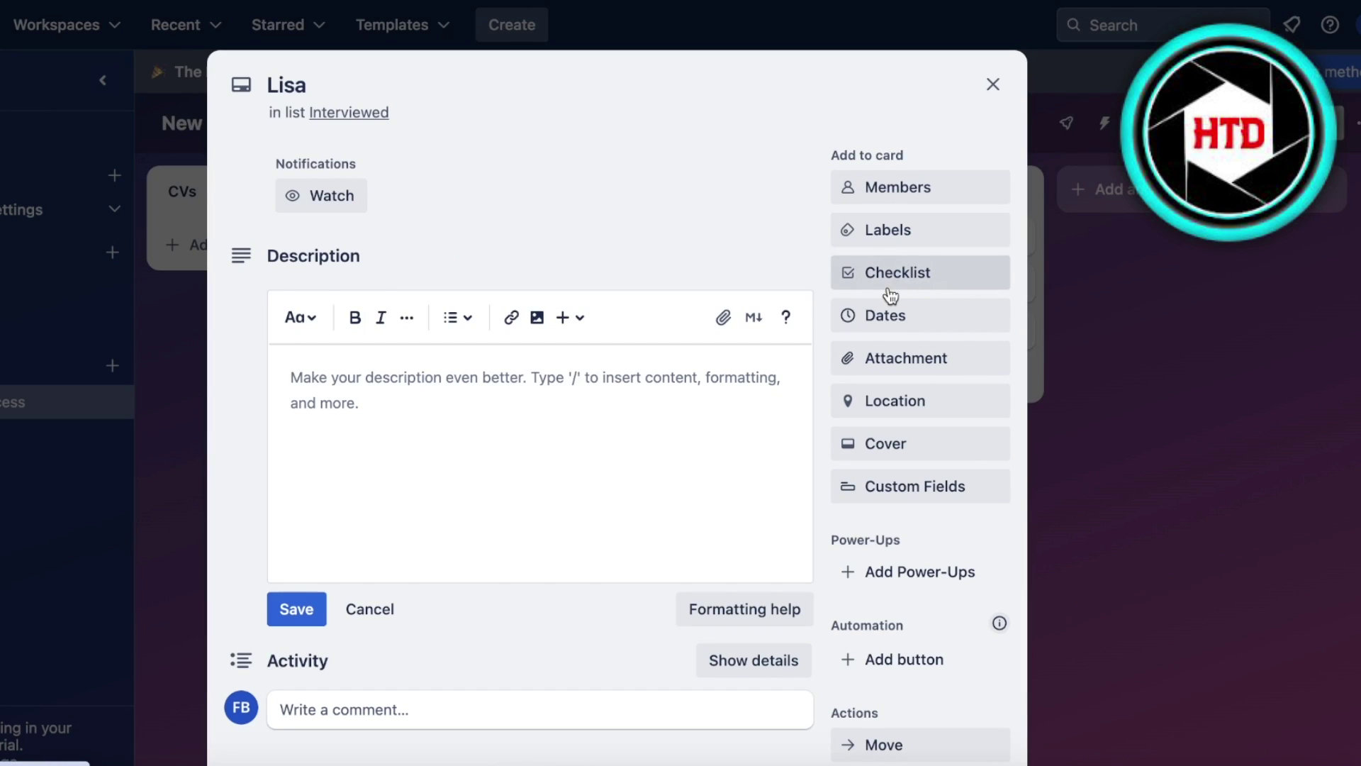
click(898, 229)
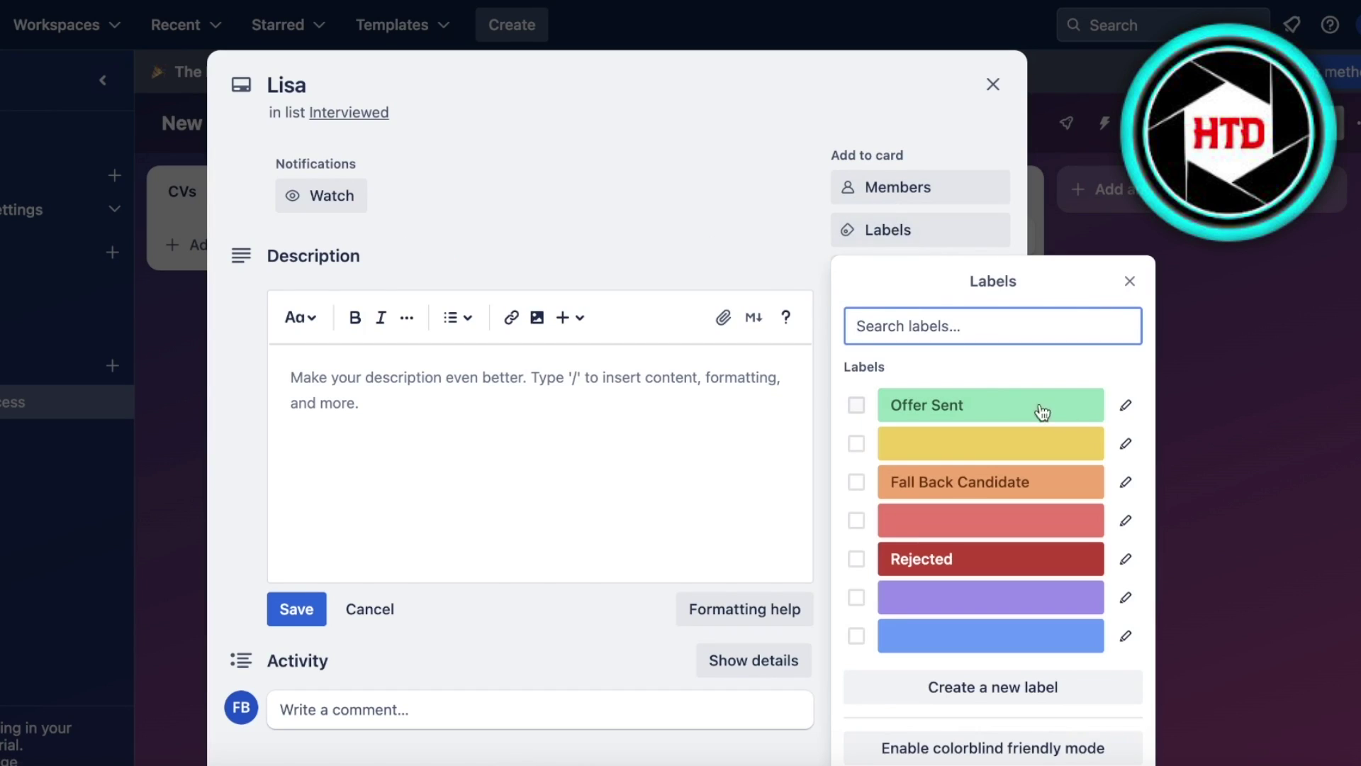
click(982, 397)
click(1266, 346)
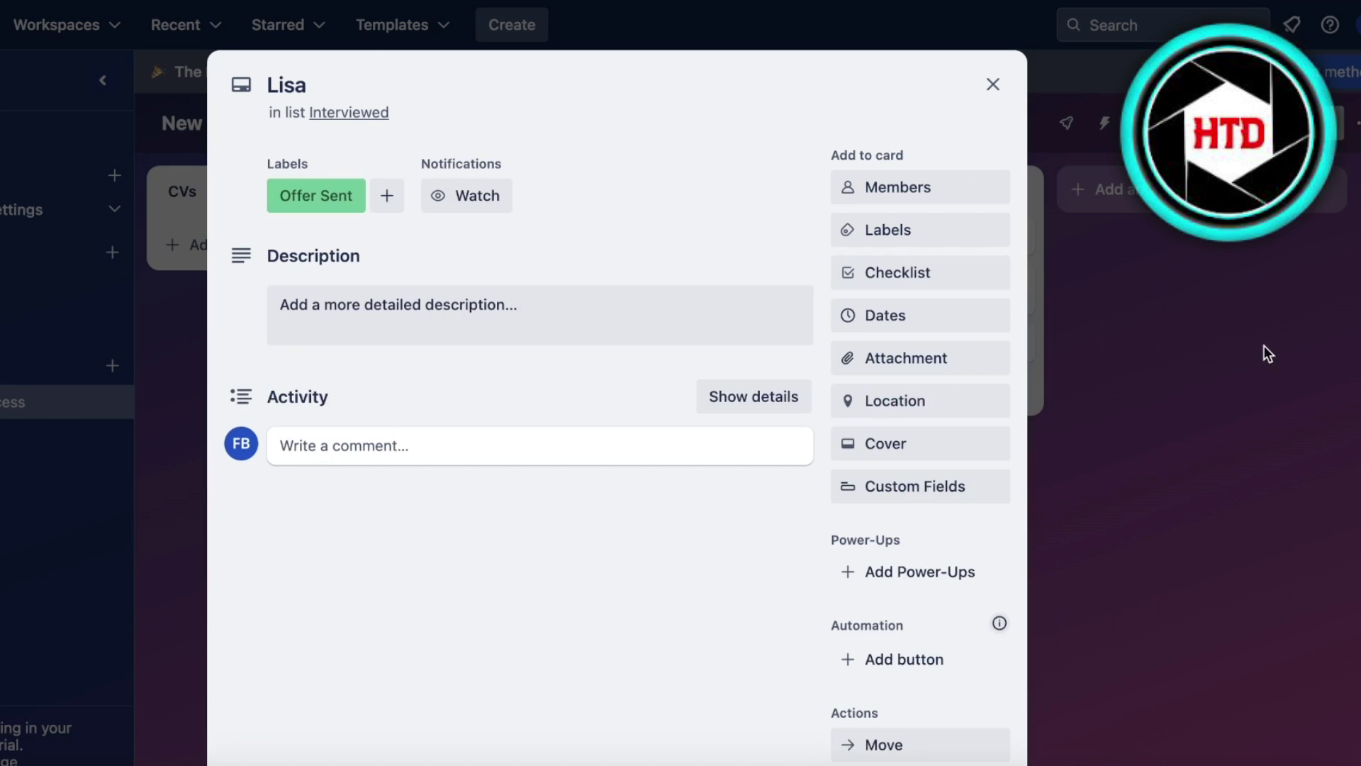
click(1265, 346)
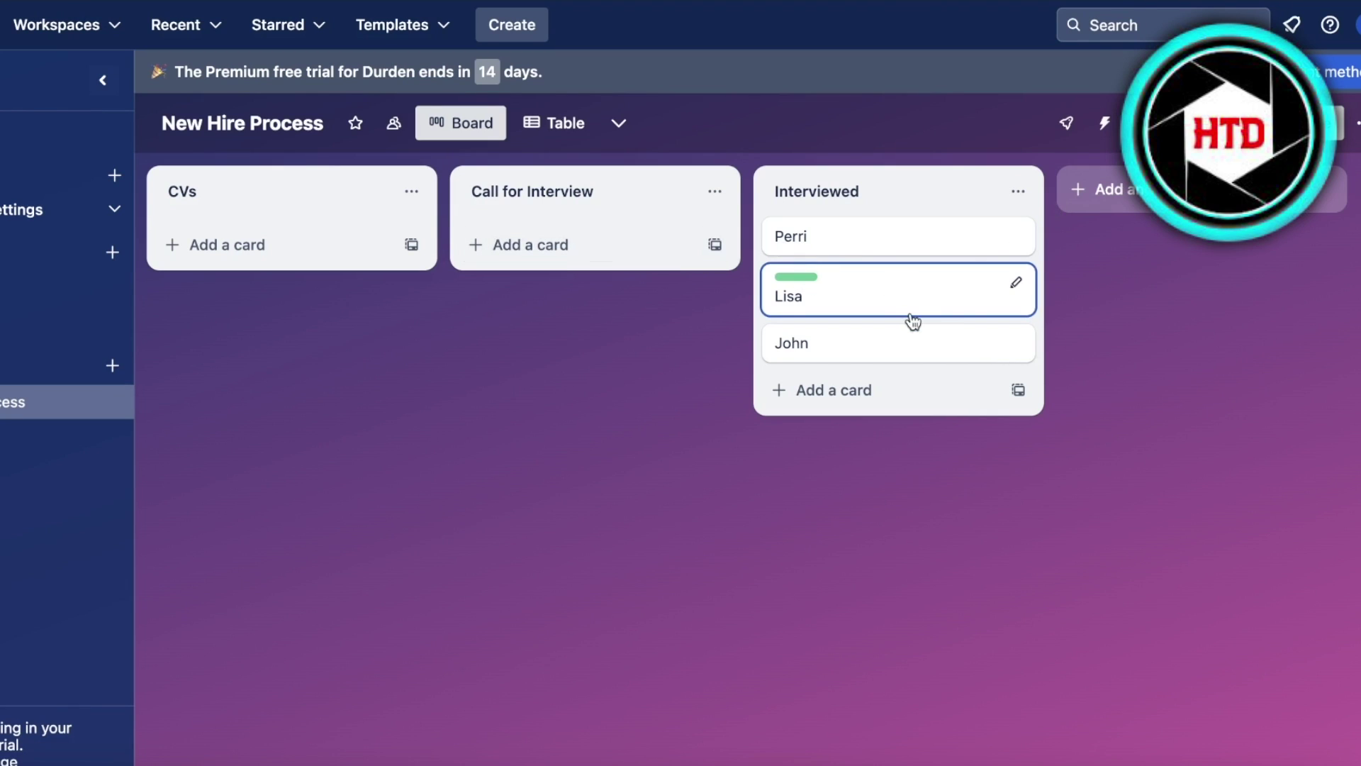
Step: Label Perri's card, the top Interviewed card, as Rejected and begin adding a new list
click(916, 237)
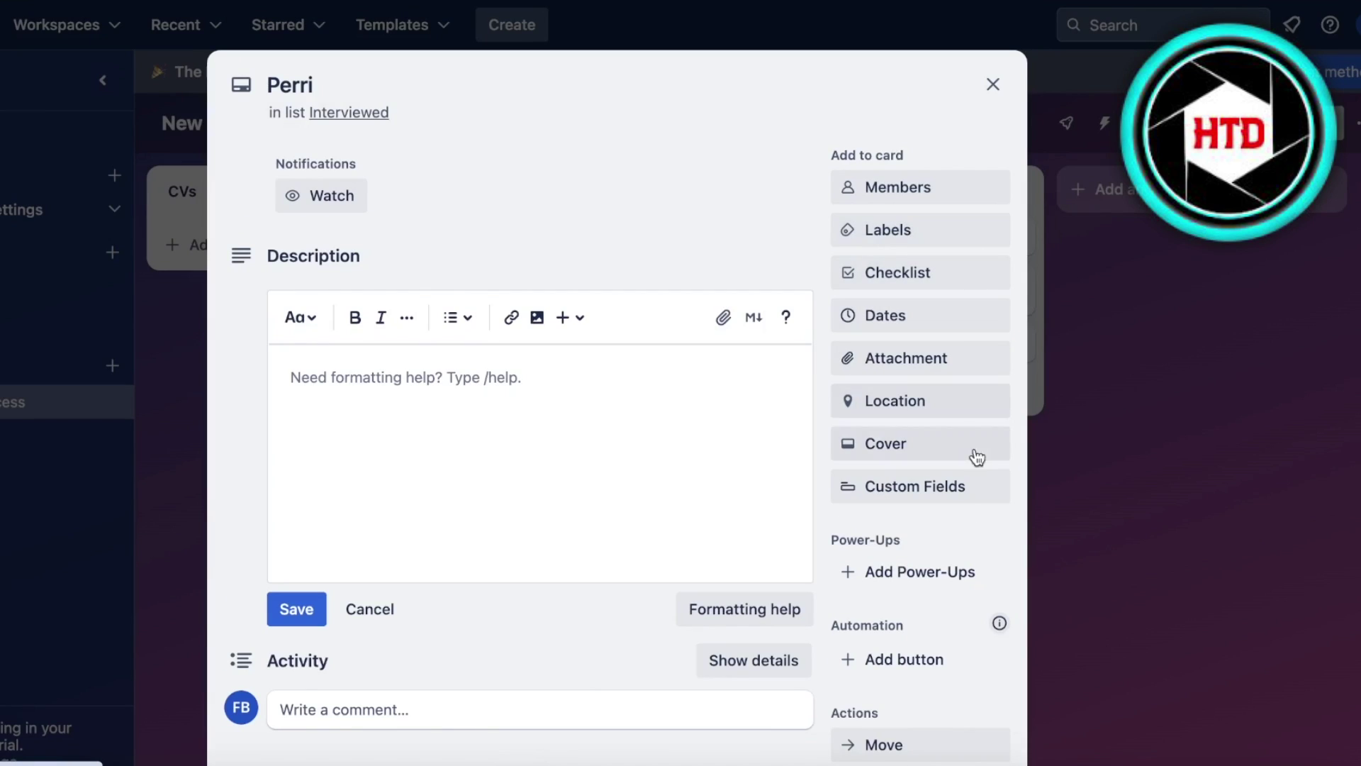
scroll(951, 663, down, 4)
scroll(851, 369, up, 4)
click(919, 229)
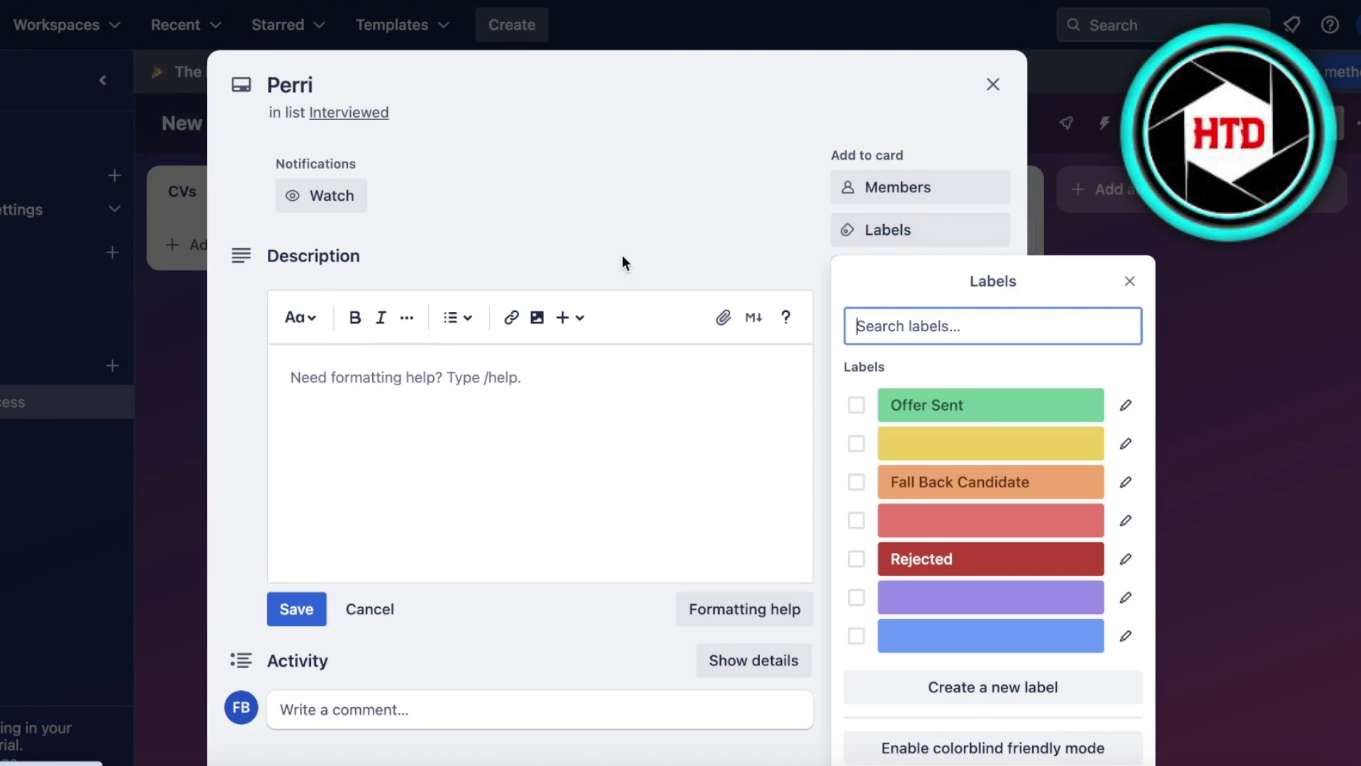
click(972, 547)
click(1180, 282)
click(1223, 280)
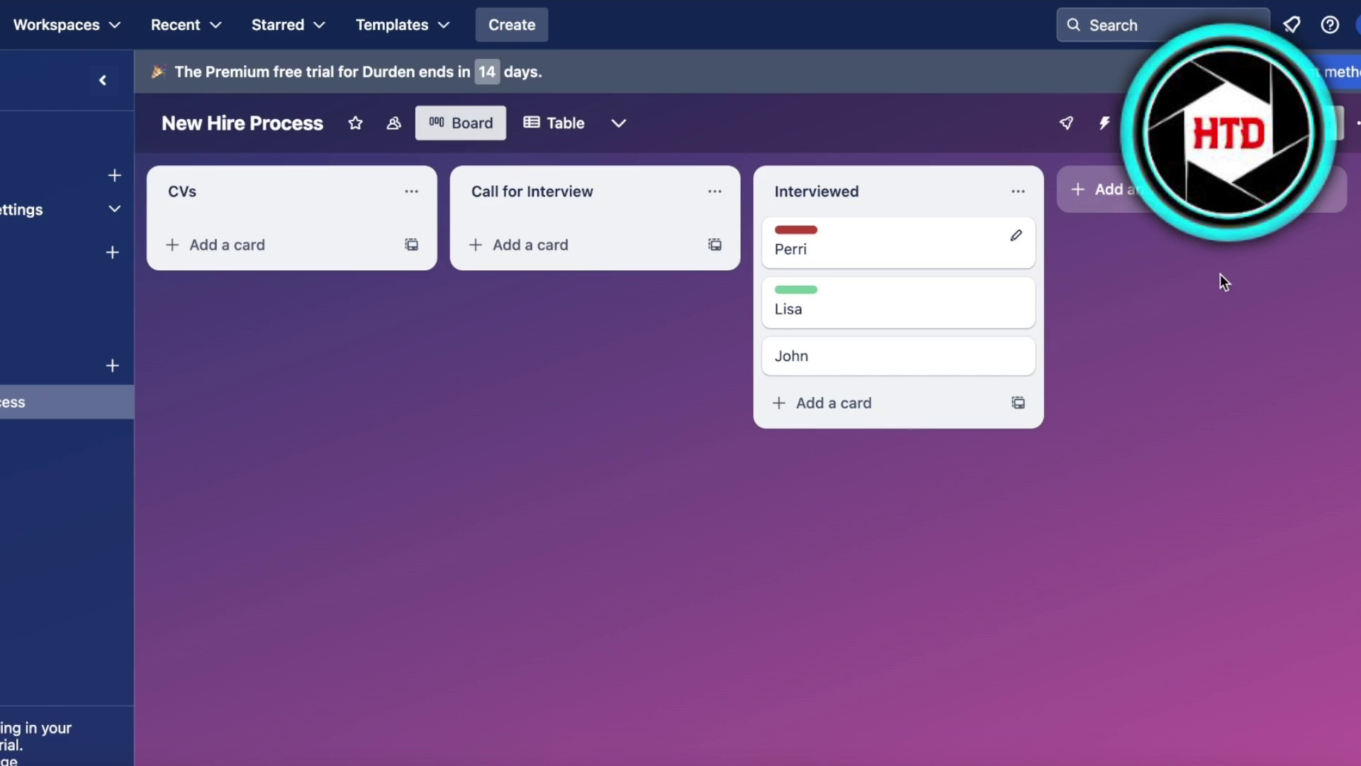
click(1135, 190)
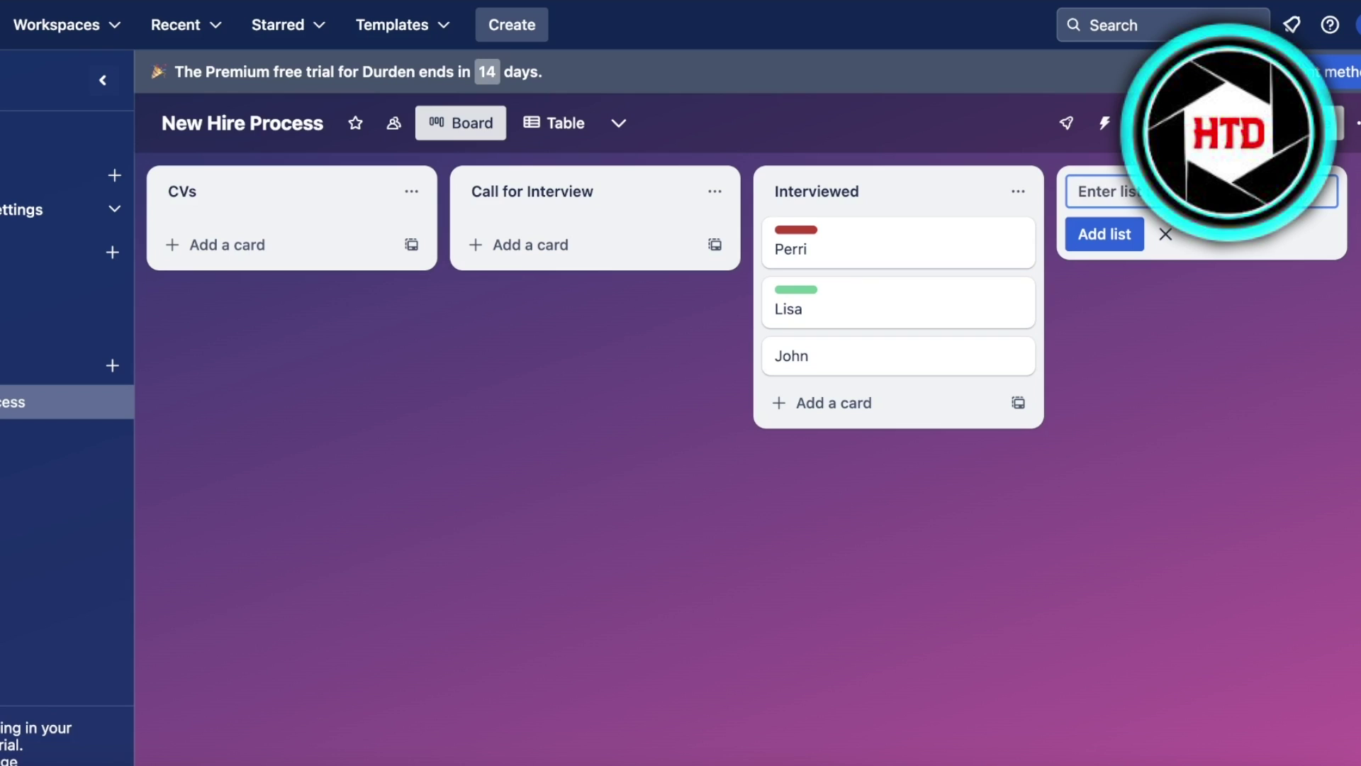
text(Acce)
key(BackSpace)
key(BackSpace)
key(BackSpace)
key(BackSpace)
text(Finalized)
key(Return)
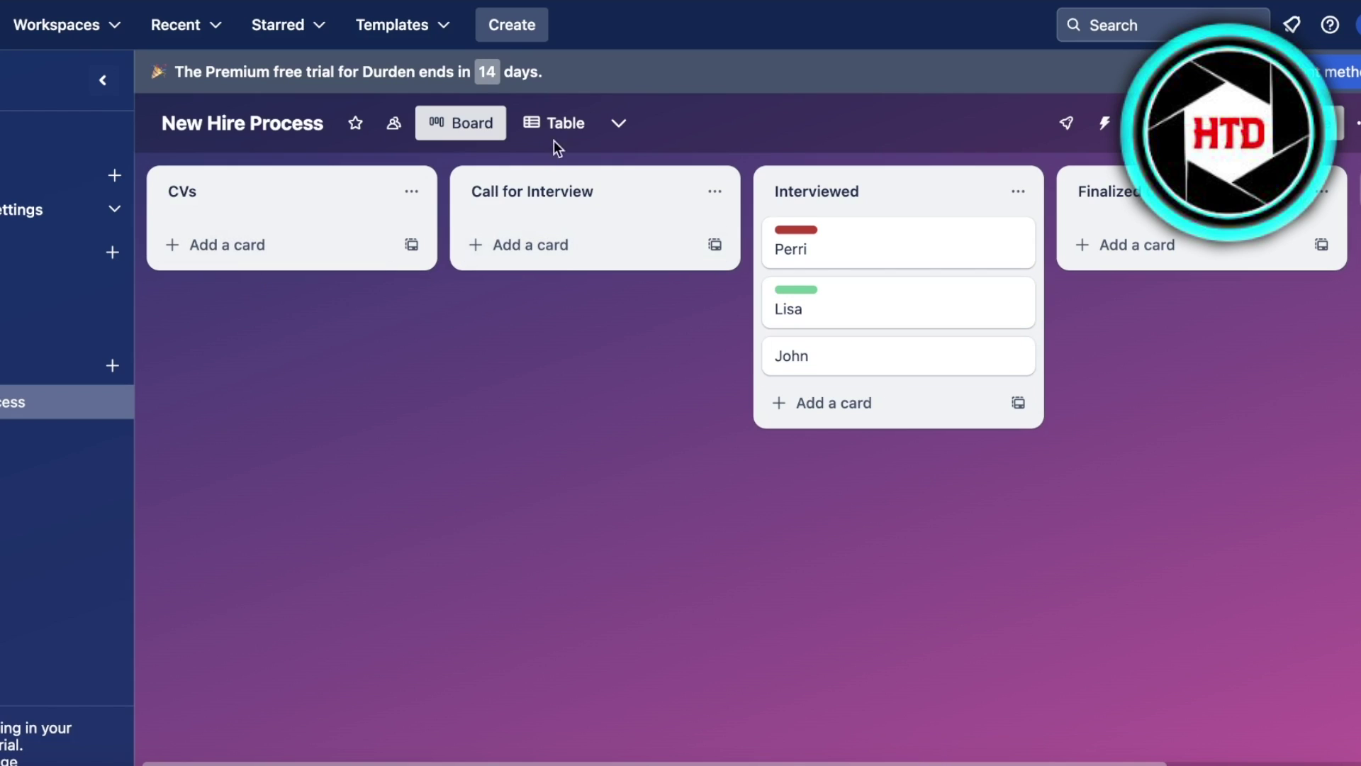
Step: Open the Project Management template from the workspace's popular templates and dismiss its intro
click(446, 25)
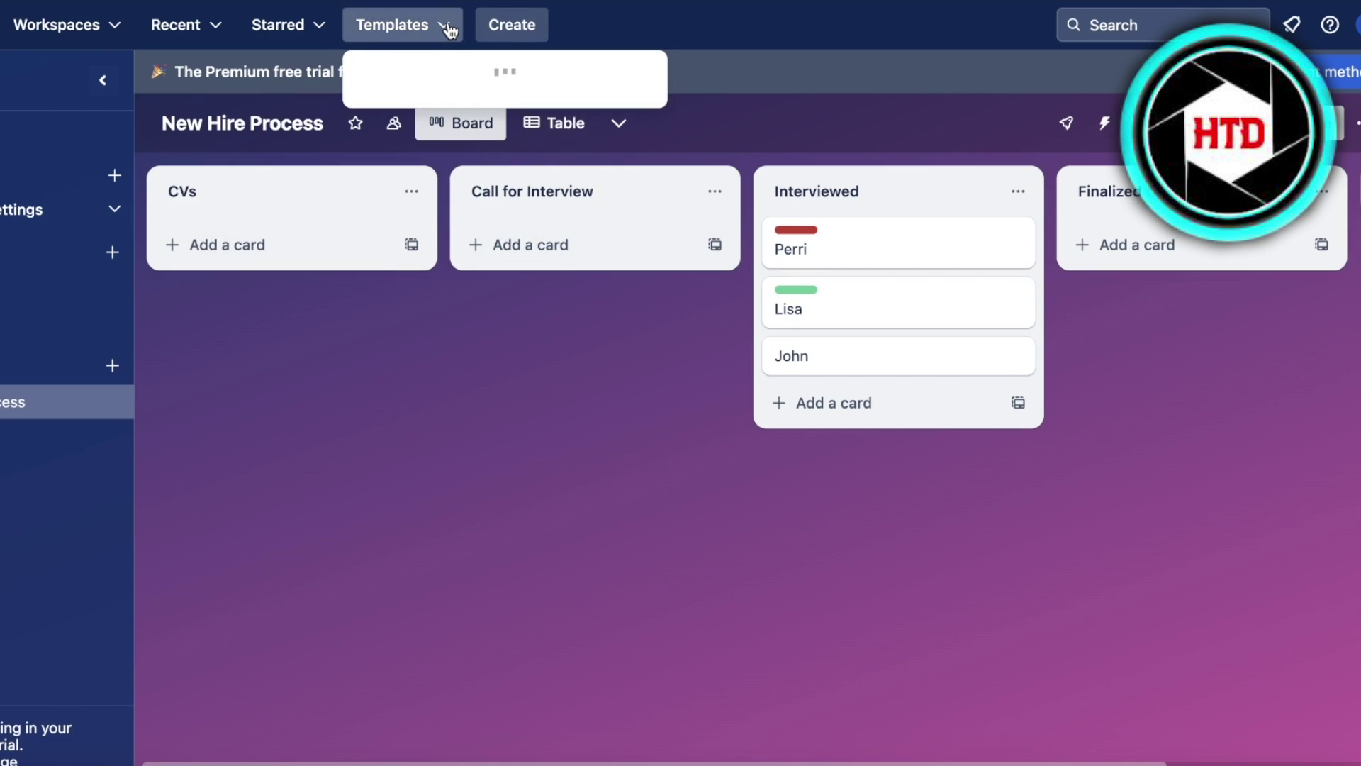
click(67, 141)
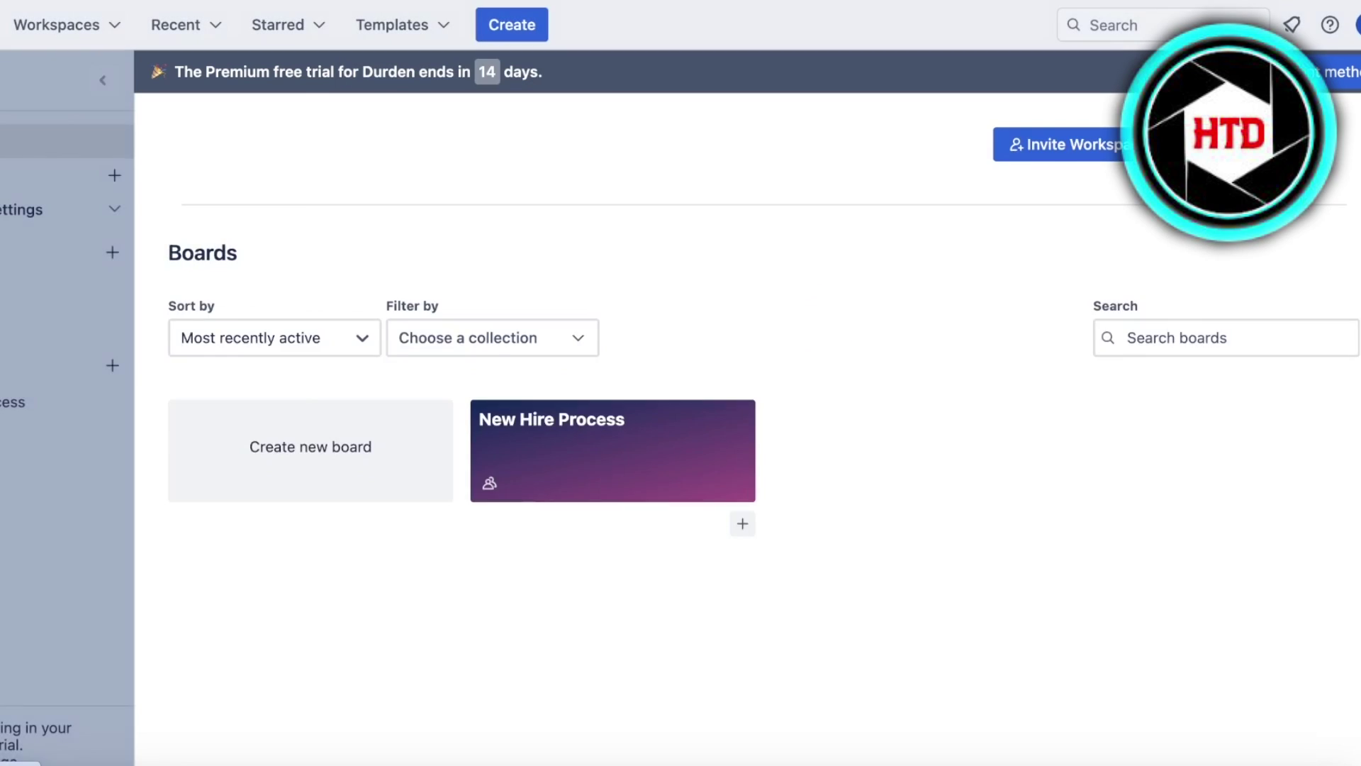
scroll(1141, 487, down, 2)
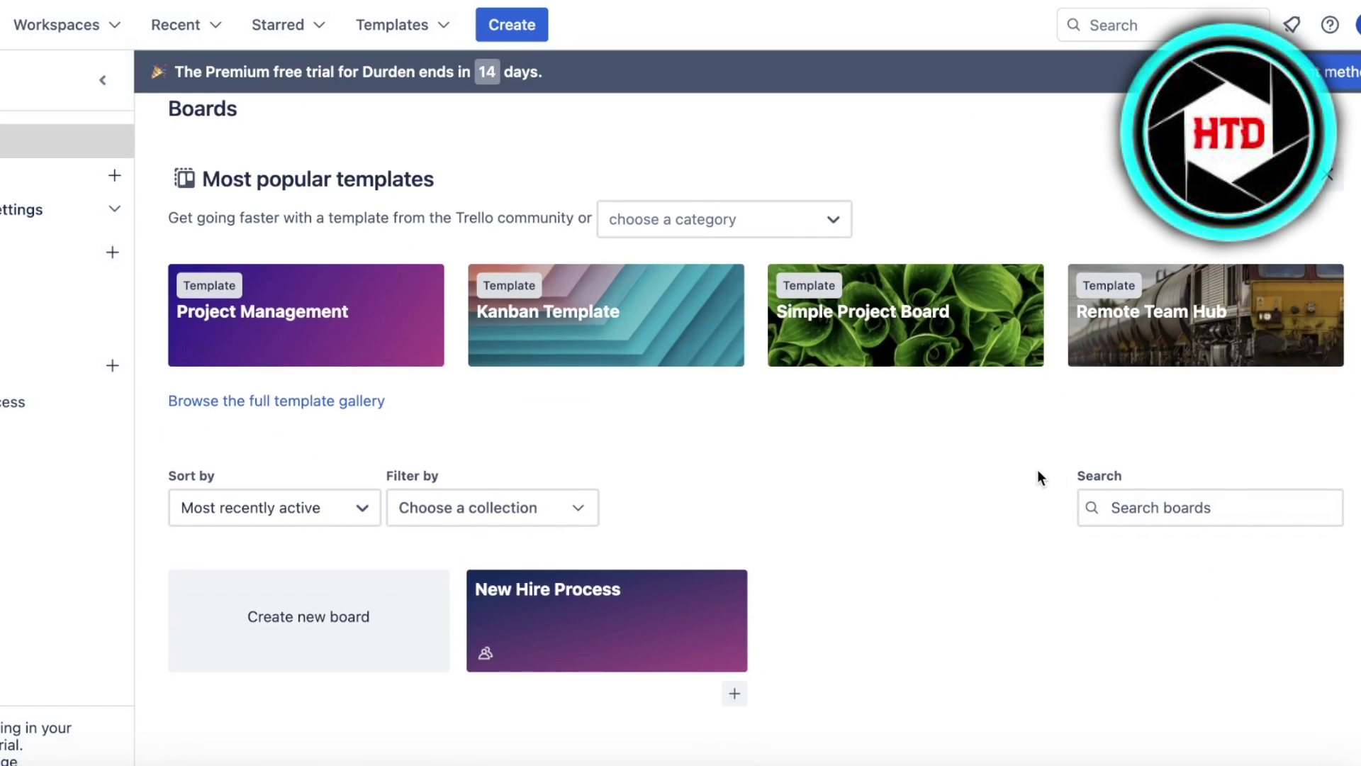
scroll(1039, 490, up, 3)
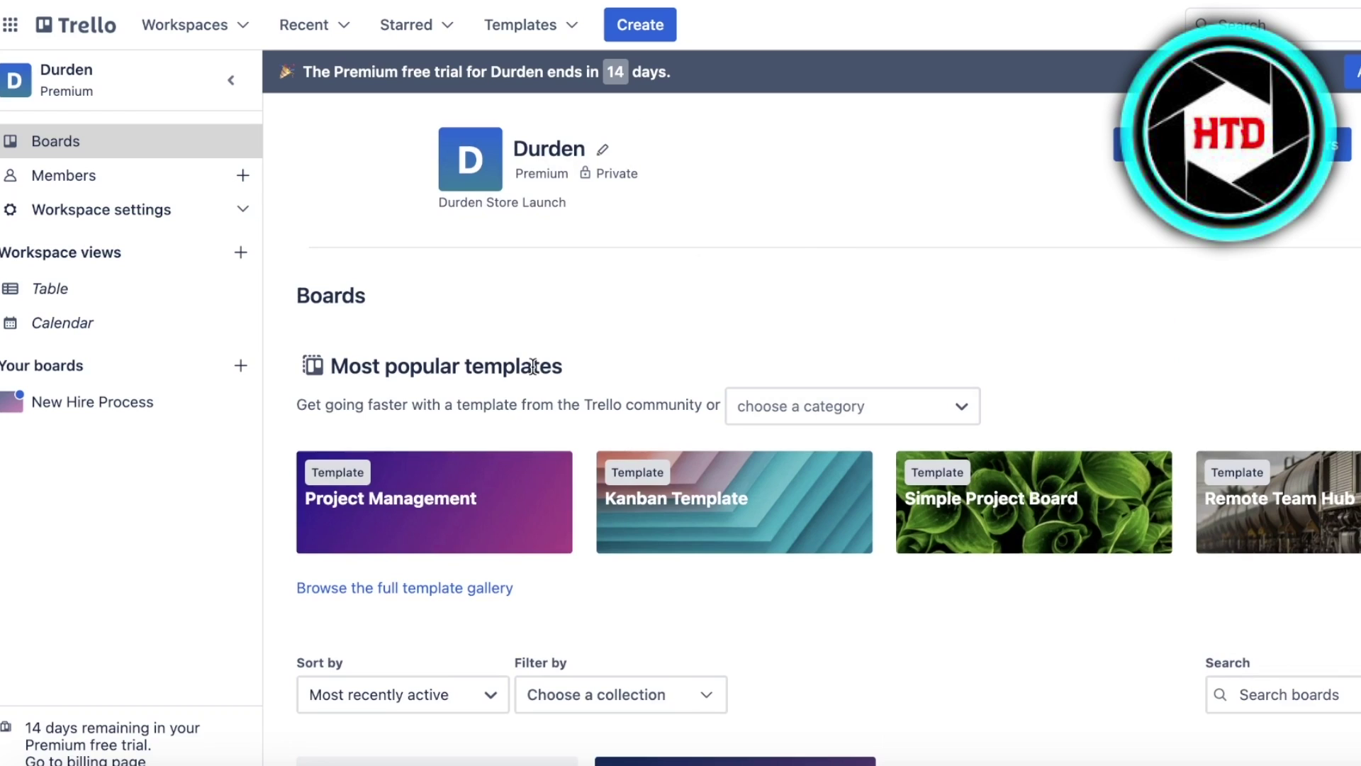
click(495, 487)
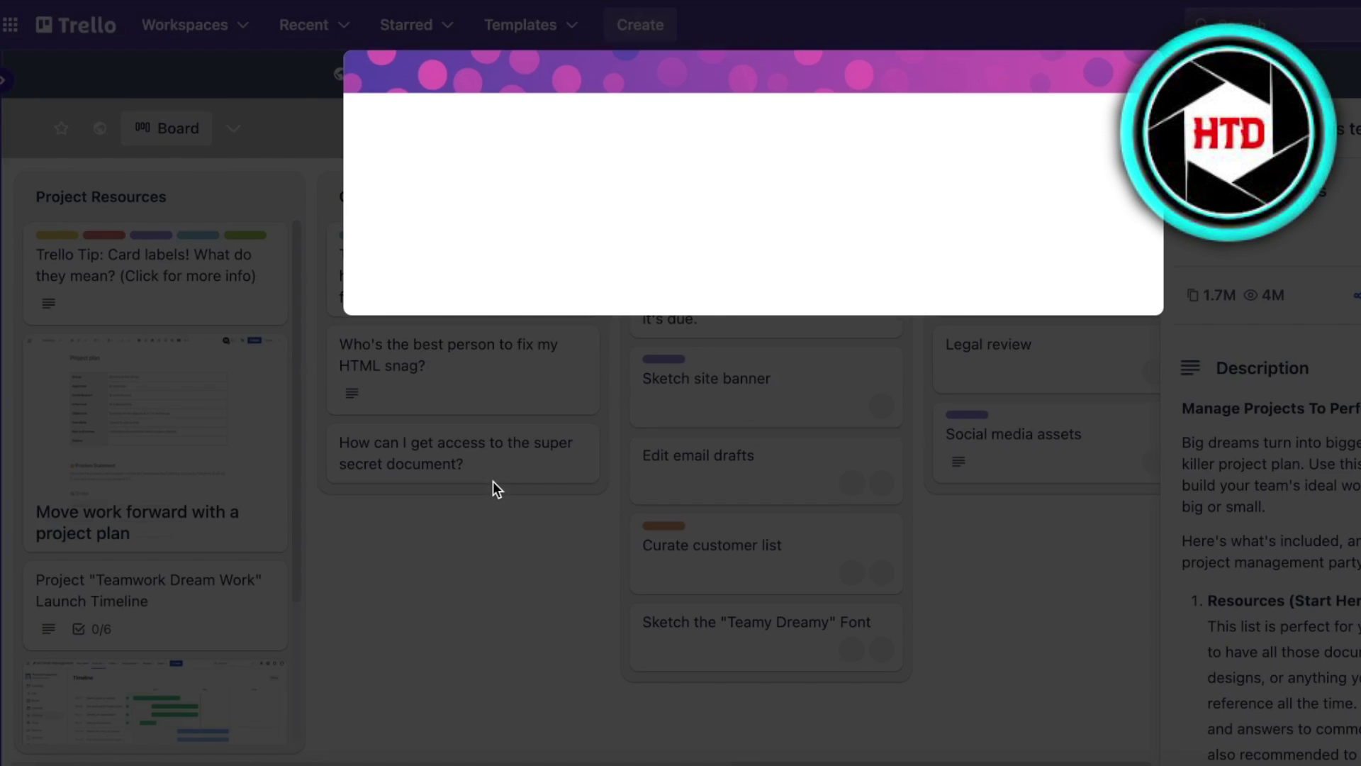
click(1115, 546)
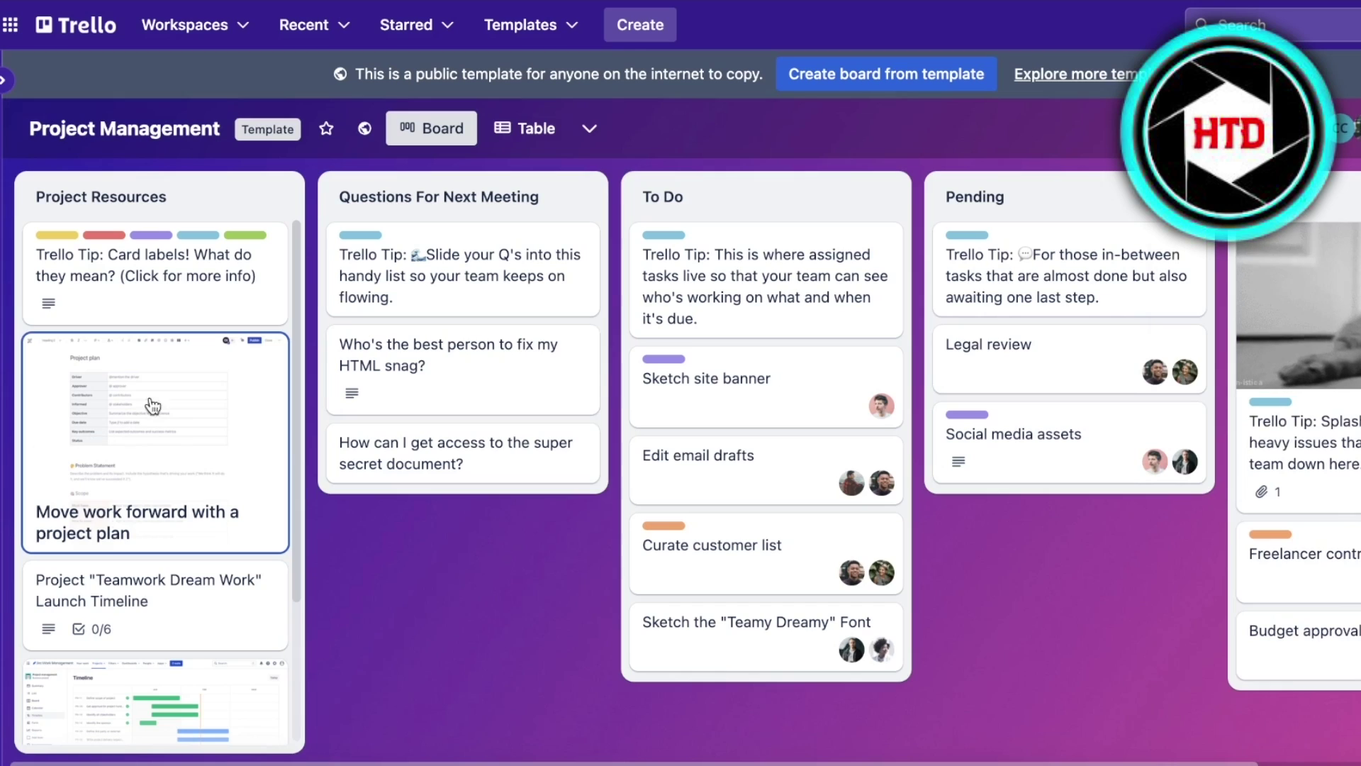
Step: Look over the template's lists and 'Curate customer list' card, then show the top templates sidebar
click(5, 81)
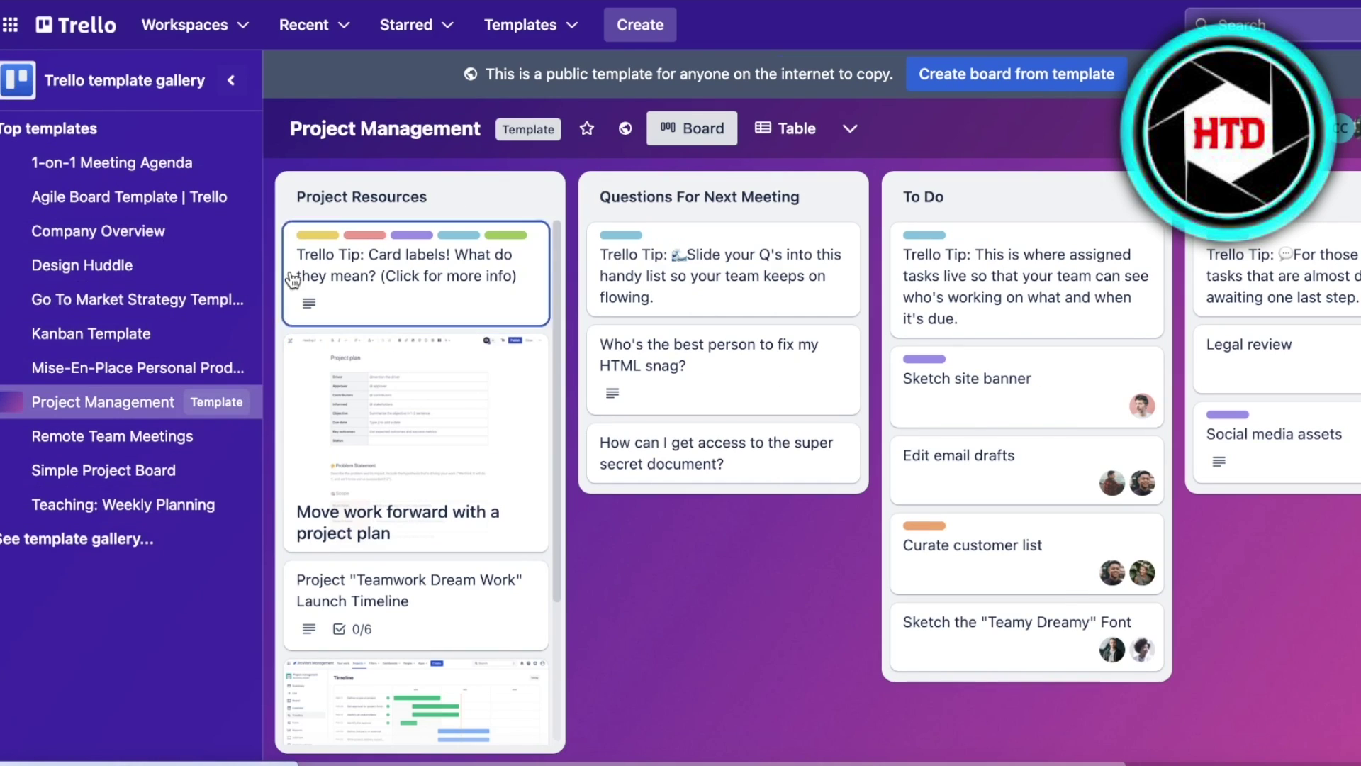
click(225, 79)
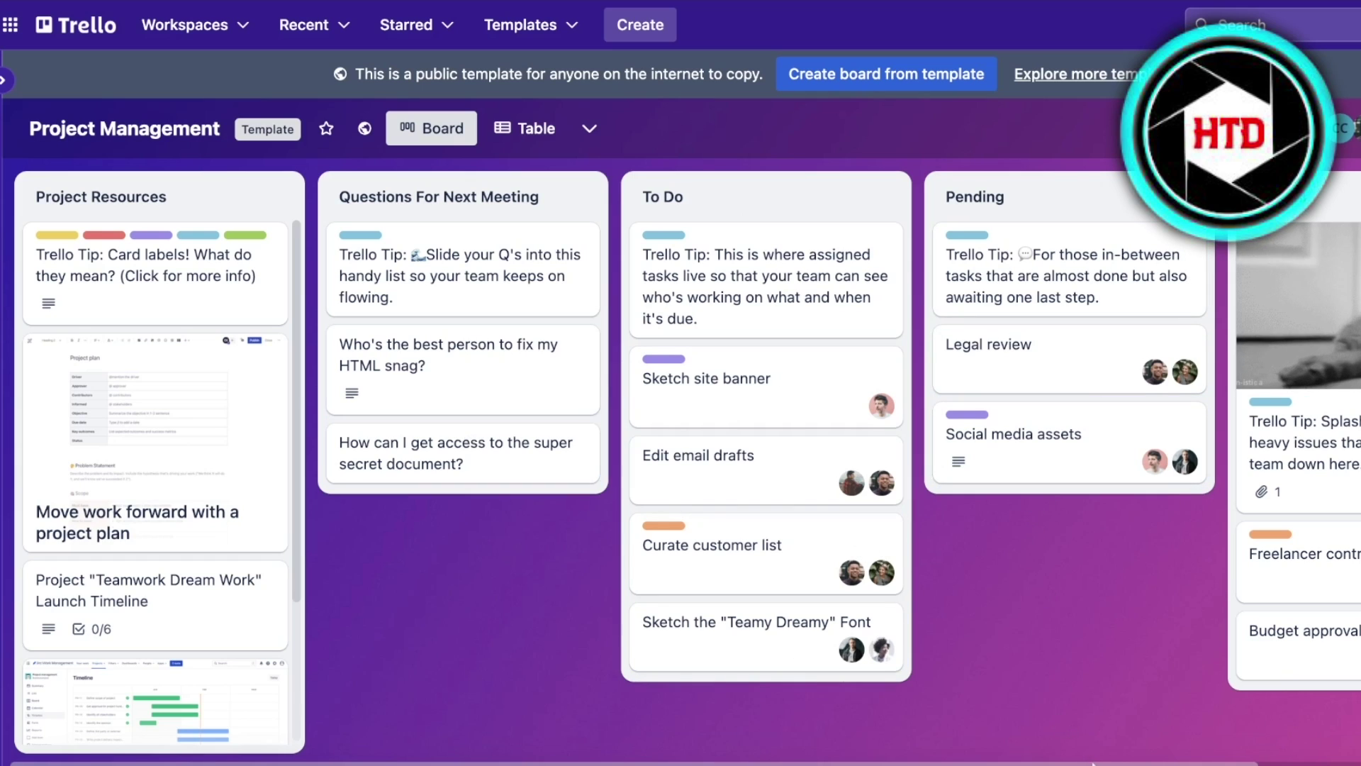
scroll(1092, 763, right, 3)
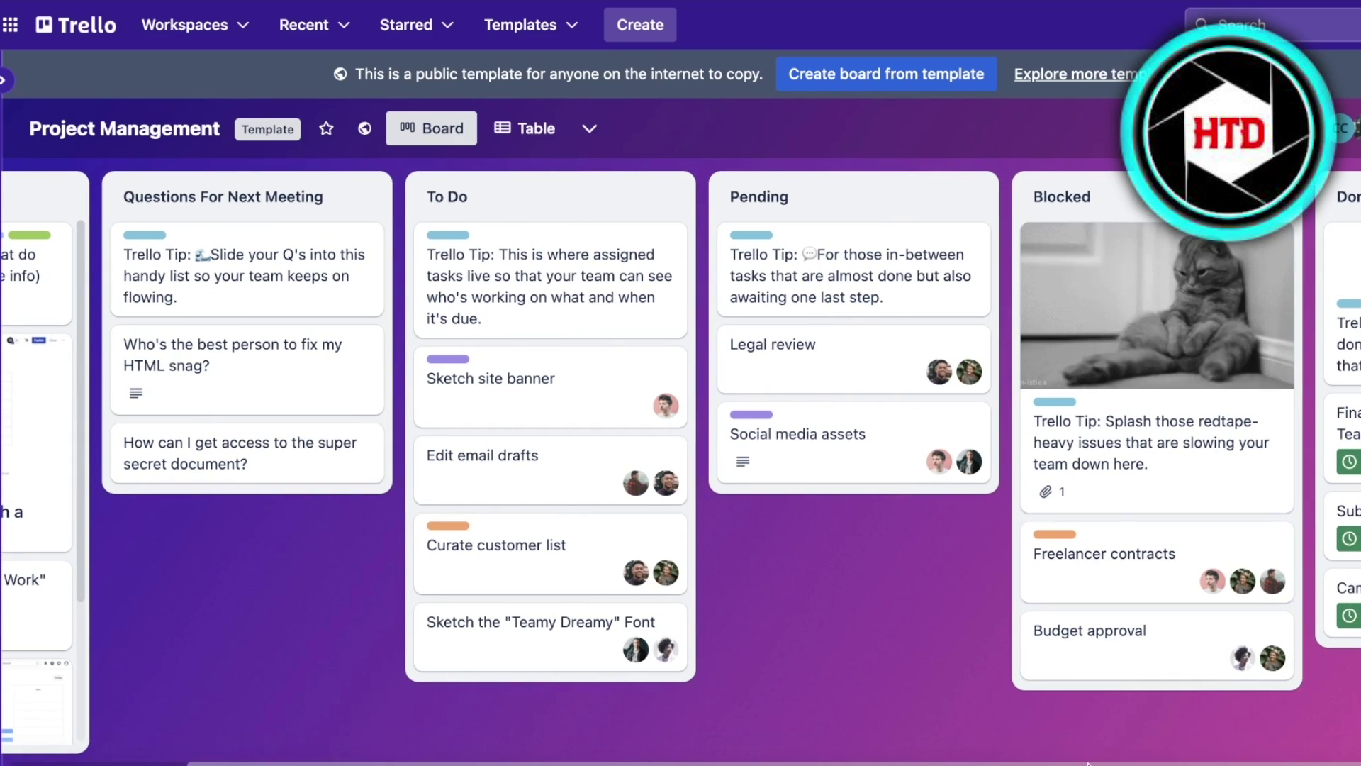
scroll(1087, 763, right, 1)
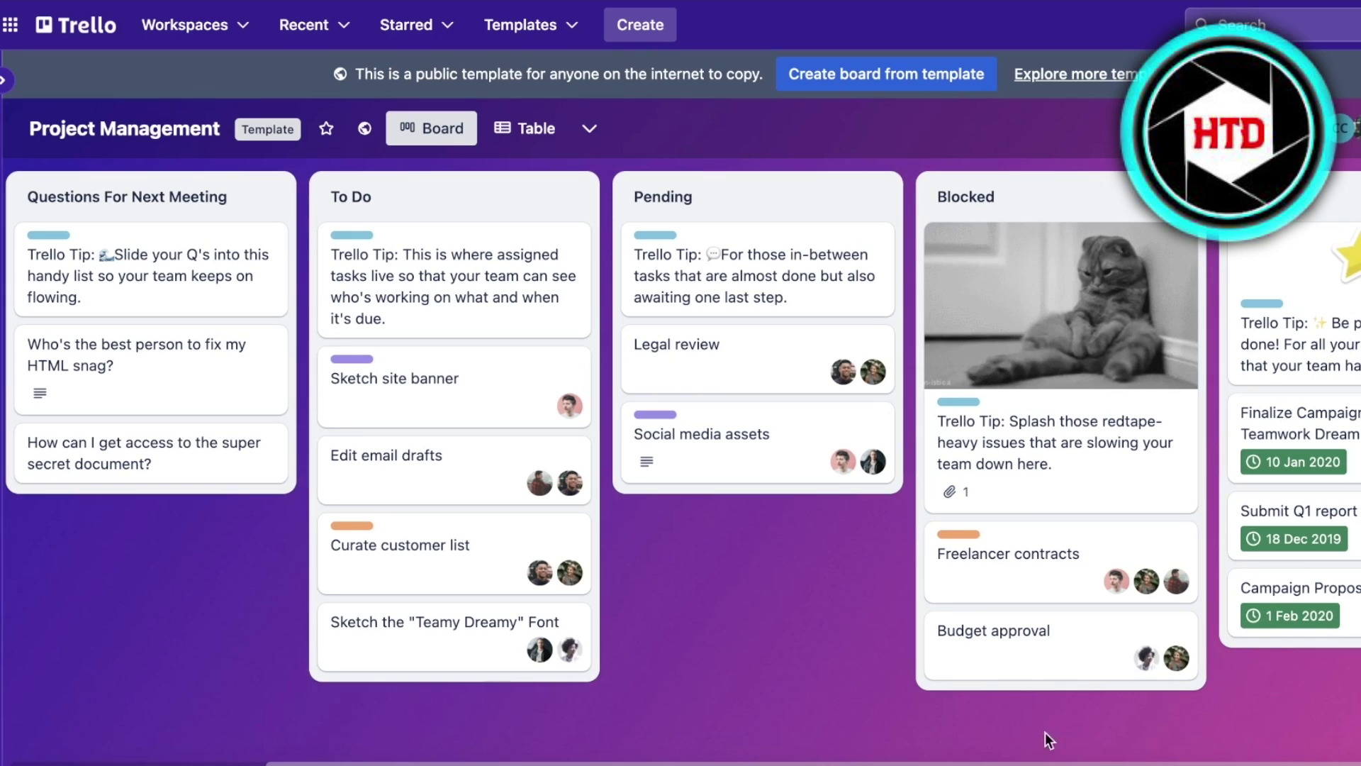
scroll(1048, 735, left, 2)
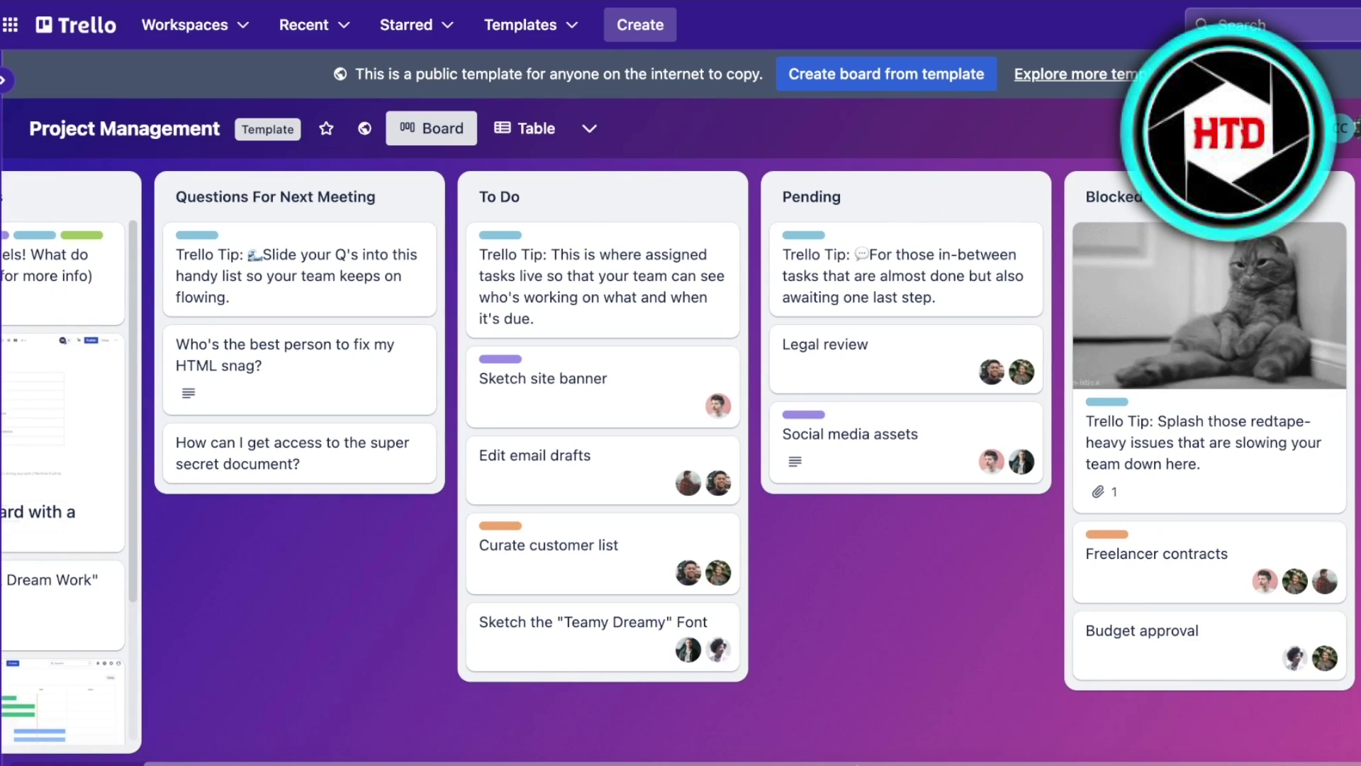
click(560, 556)
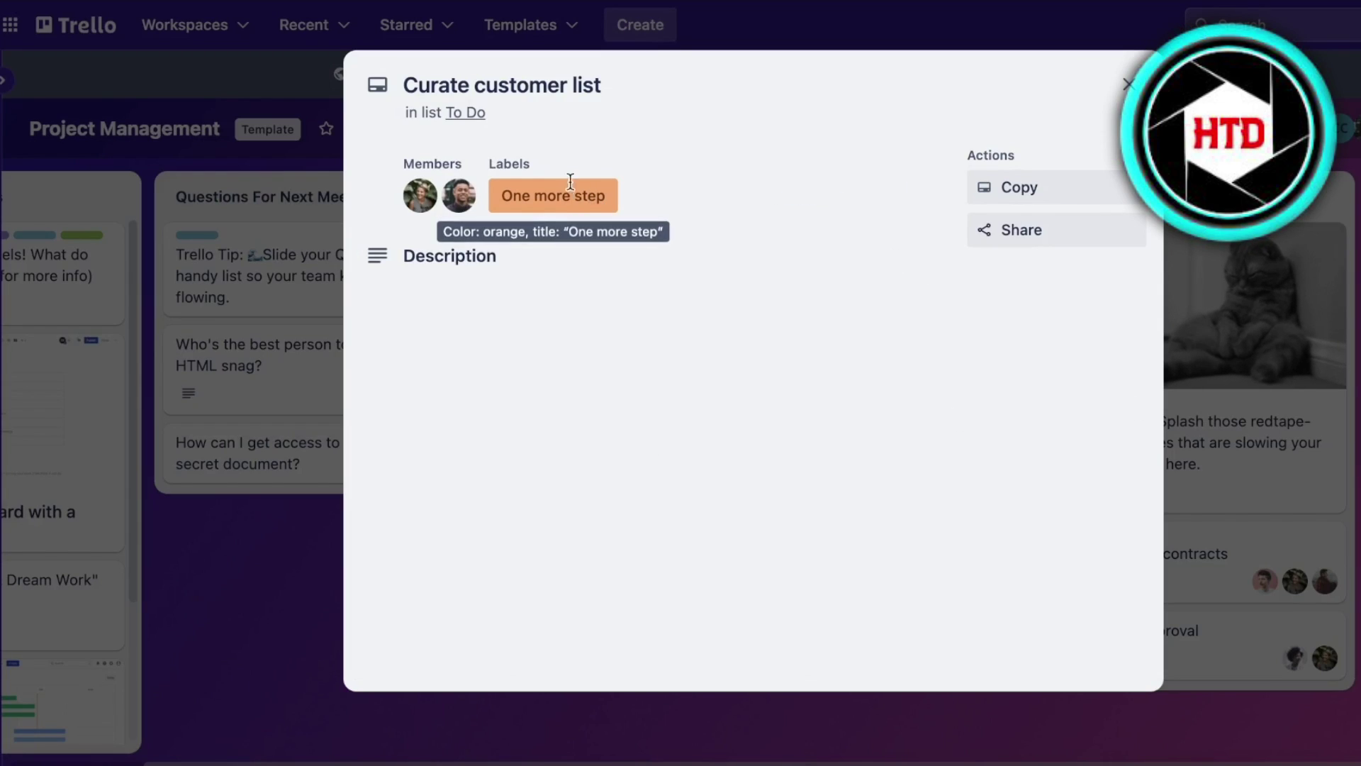
click(1128, 84)
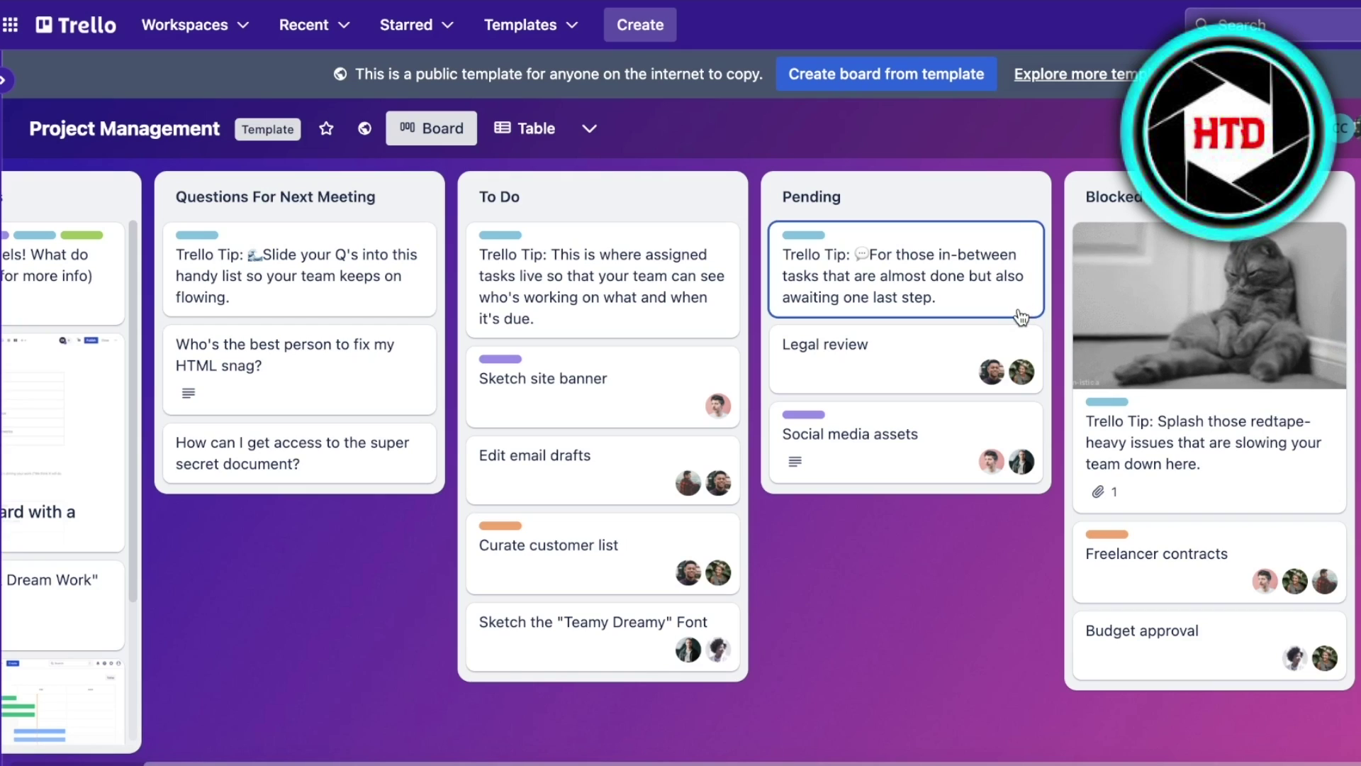
click(6, 80)
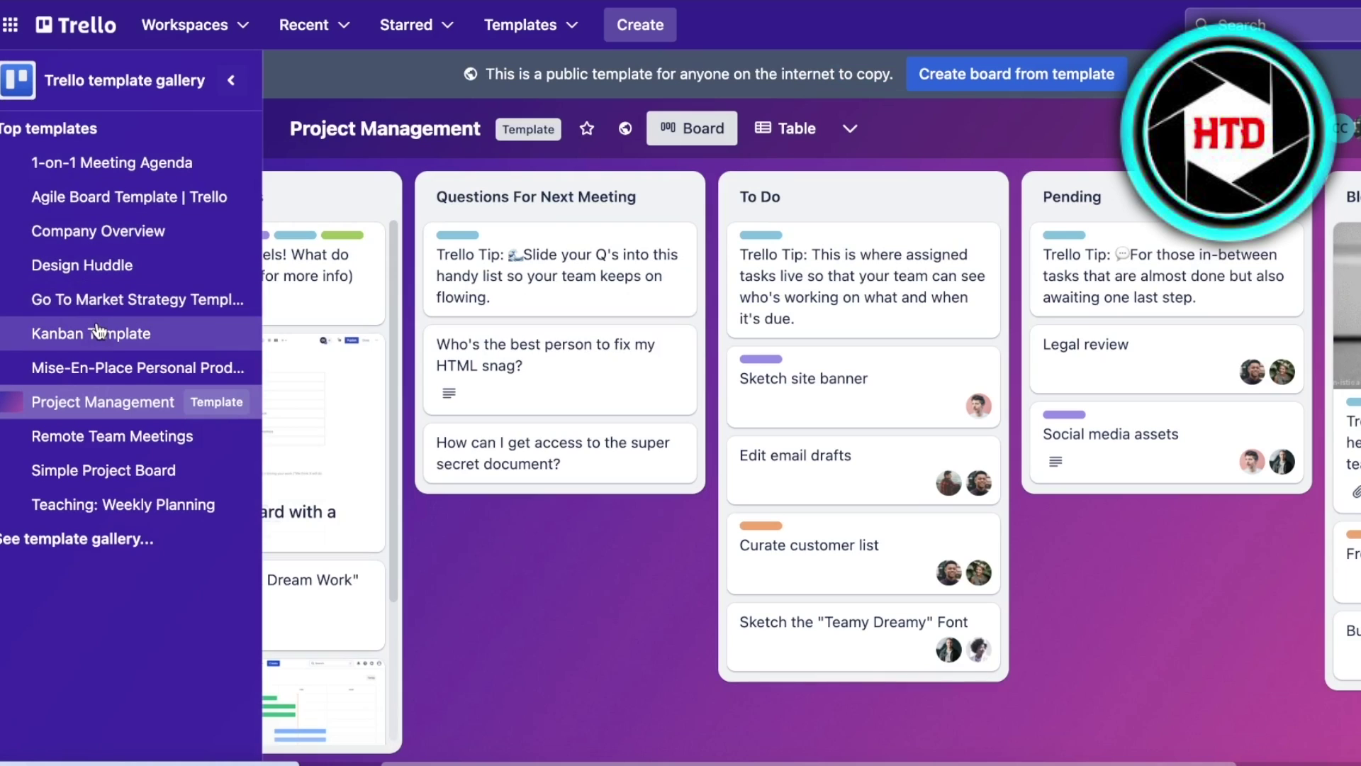
Step: Switch to the Go To Market Strategy Template board, dismiss its intro and check the views menu
click(85, 296)
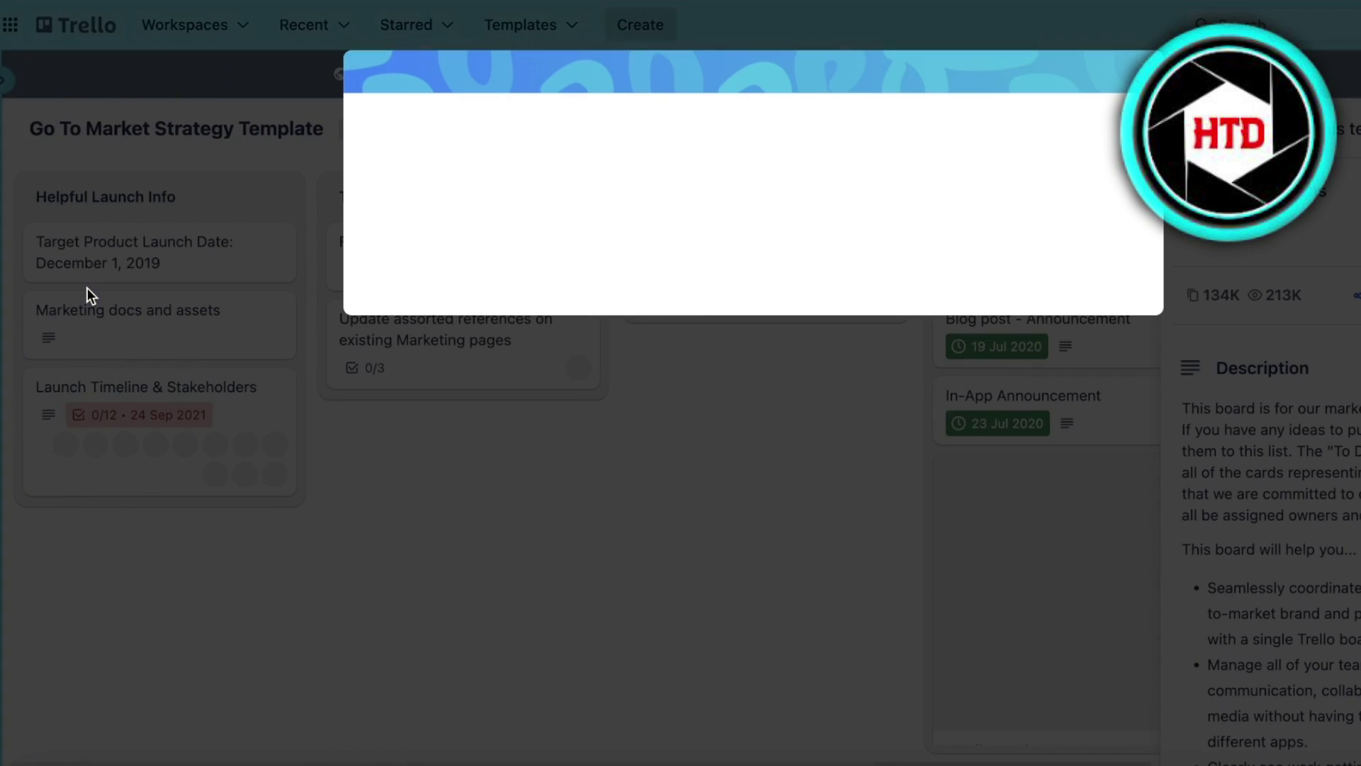
click(1085, 545)
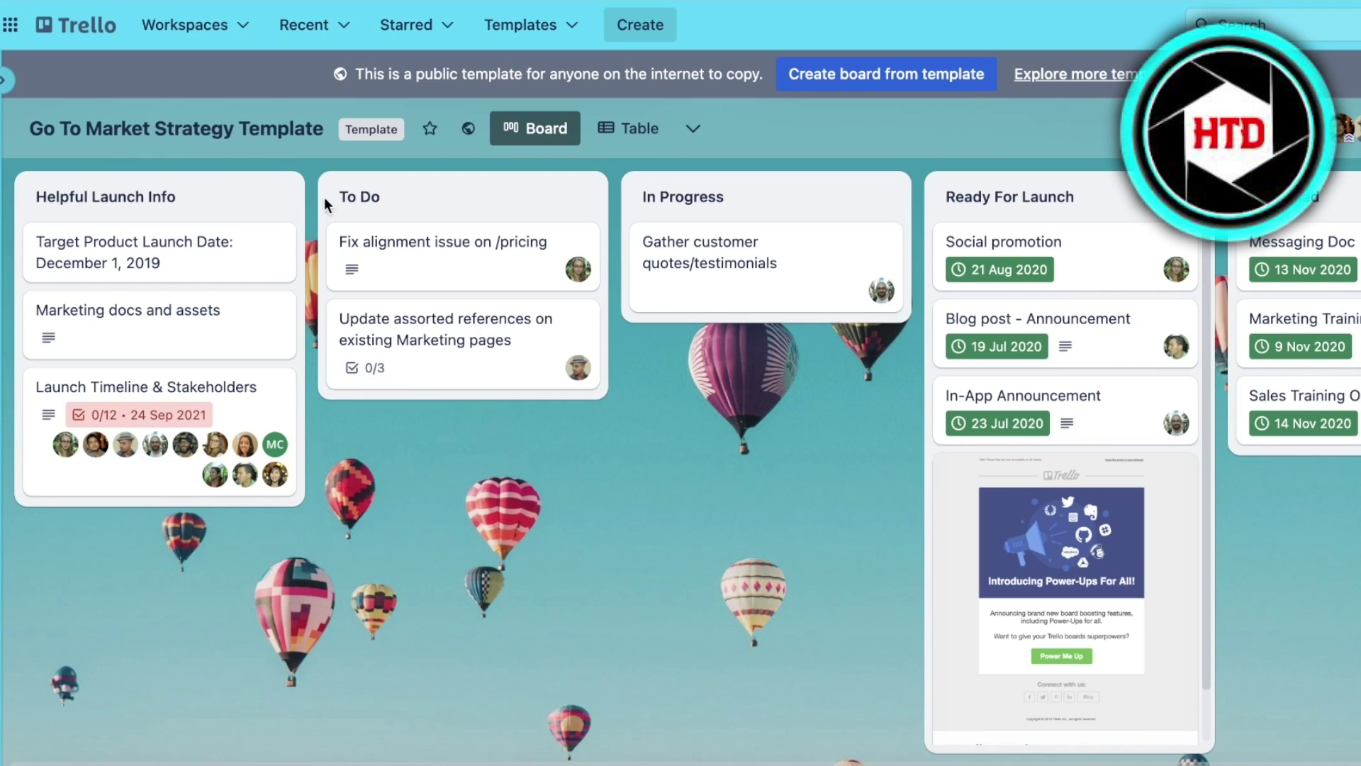
click(692, 133)
click(692, 133)
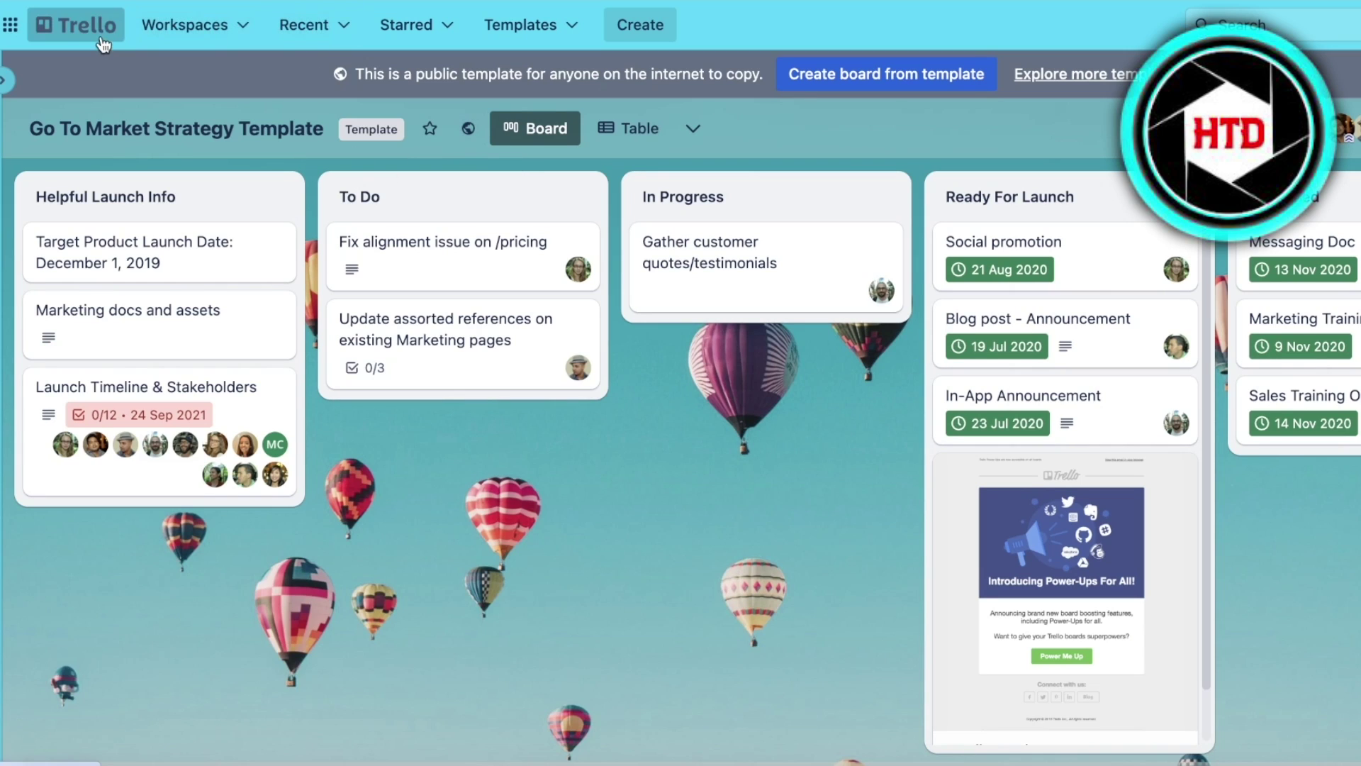
Step: Return to the Durden workspace home via the Trello logo, glancing at the workspace, app and account menus
click(78, 25)
scroll(1063, 525, down, 1)
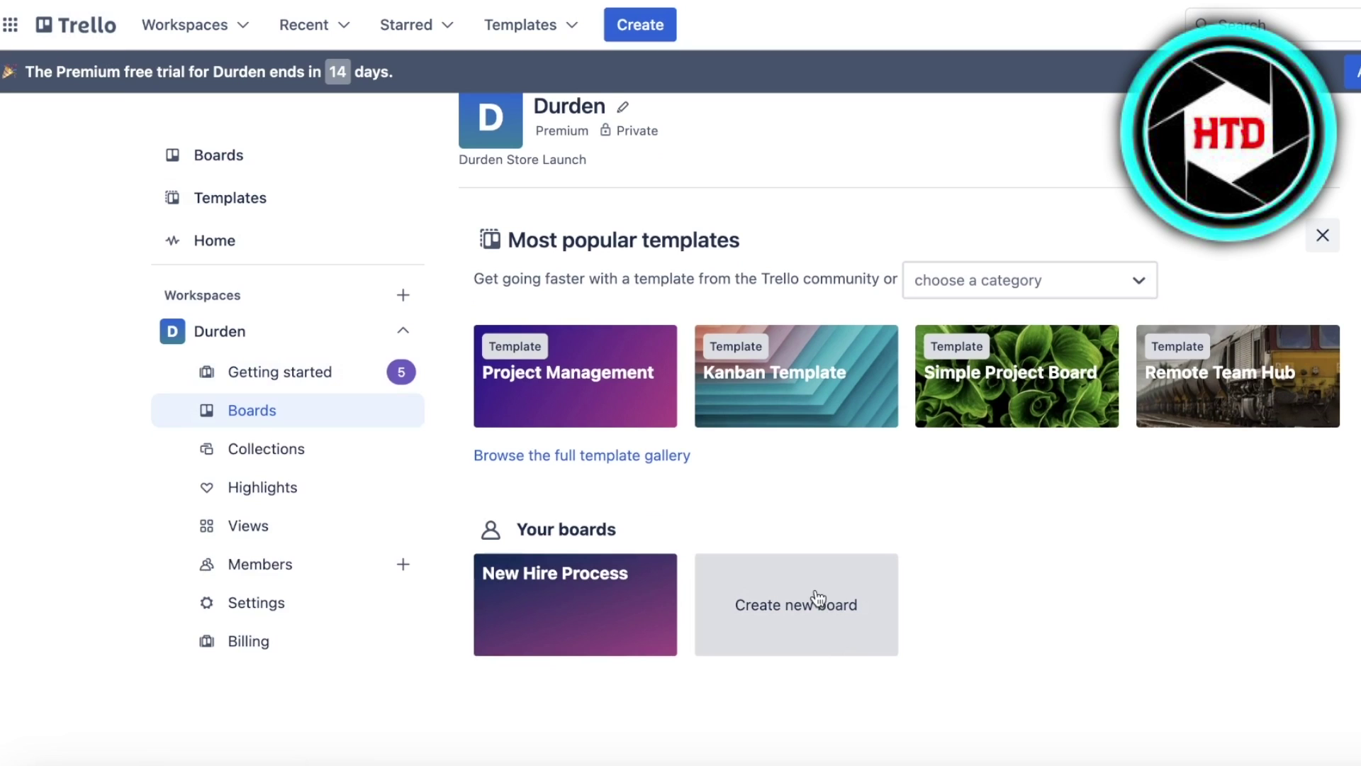
click(373, 341)
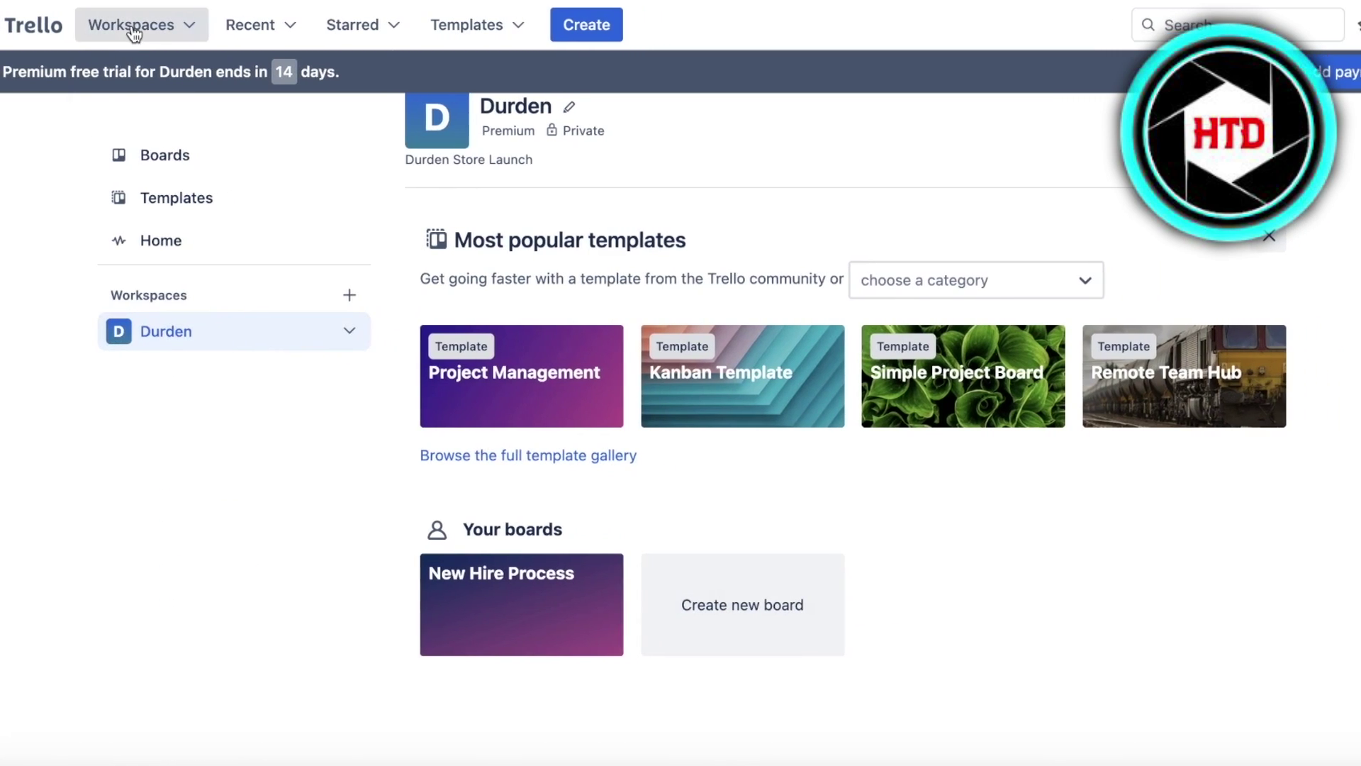
click(183, 26)
key(Escape)
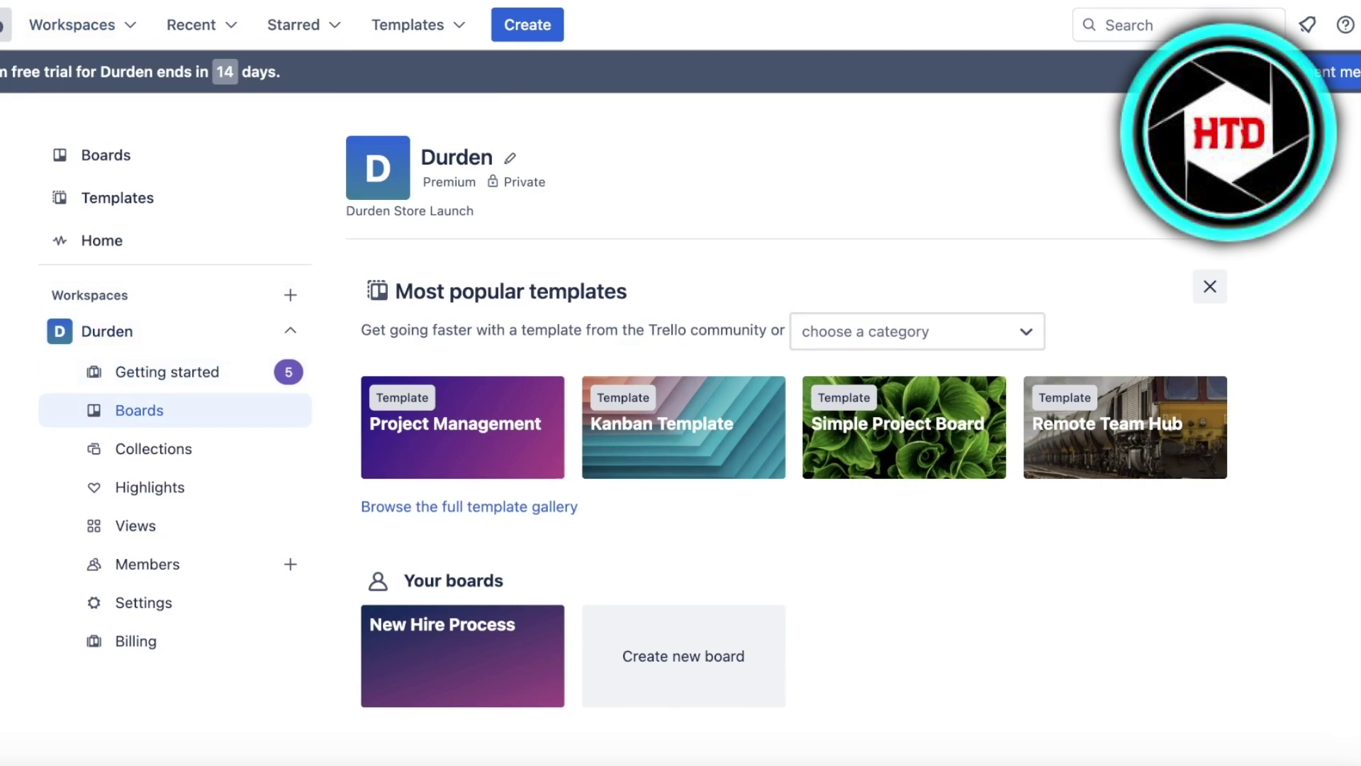
click(2, 25)
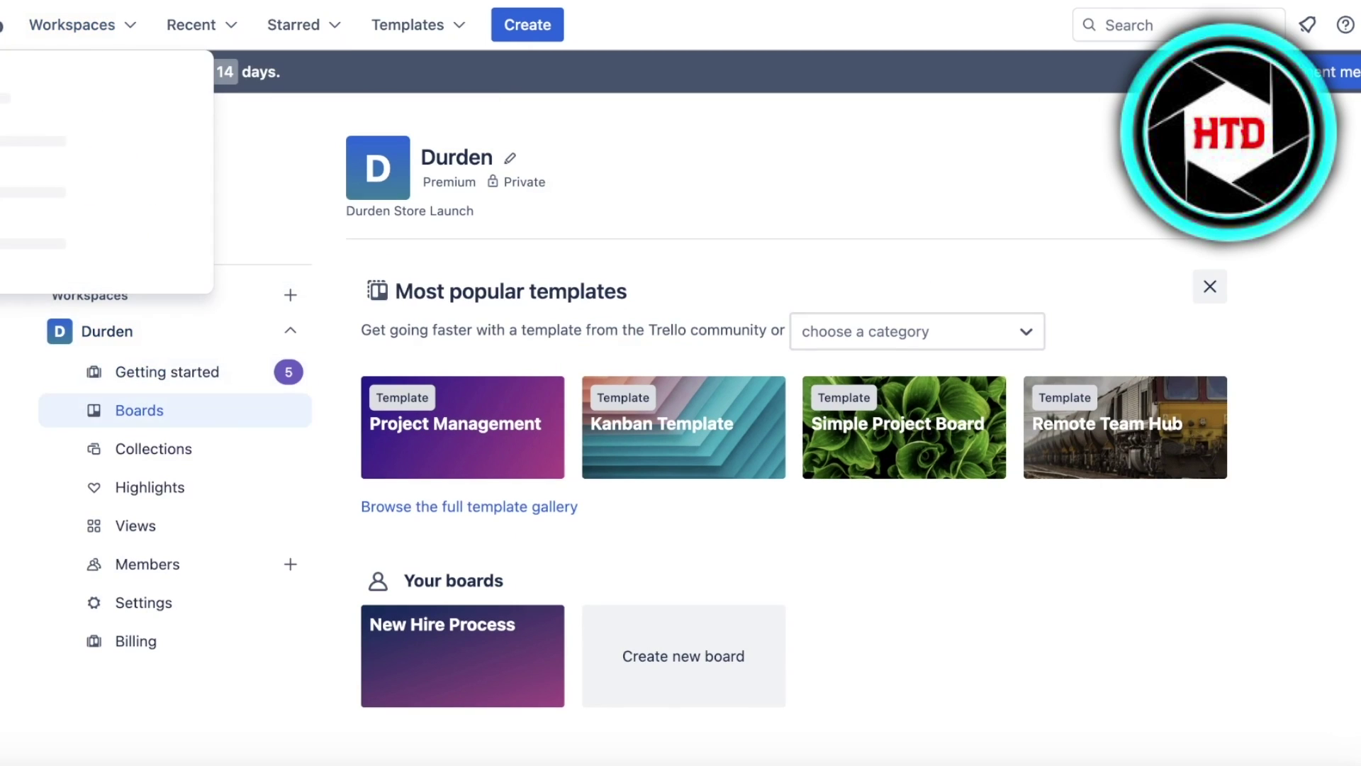
key(Escape)
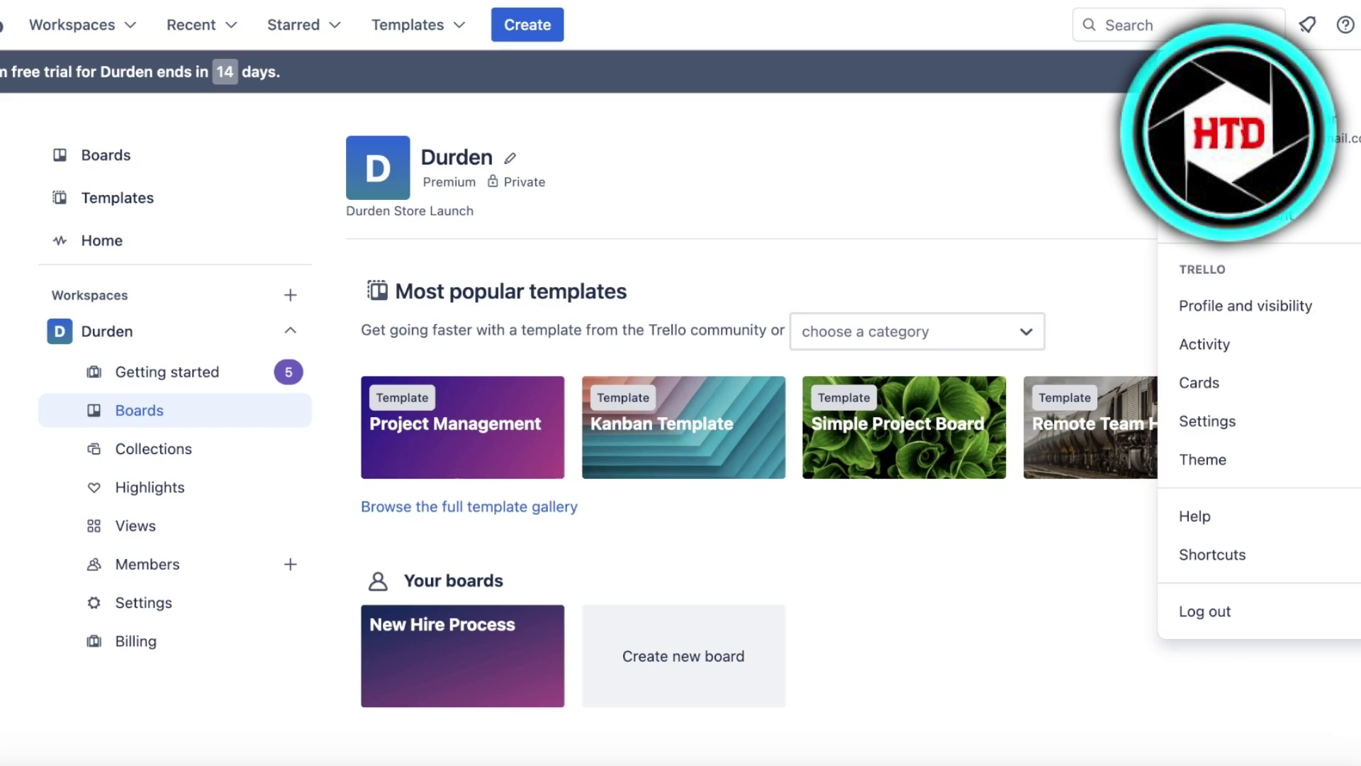
click(295, 124)
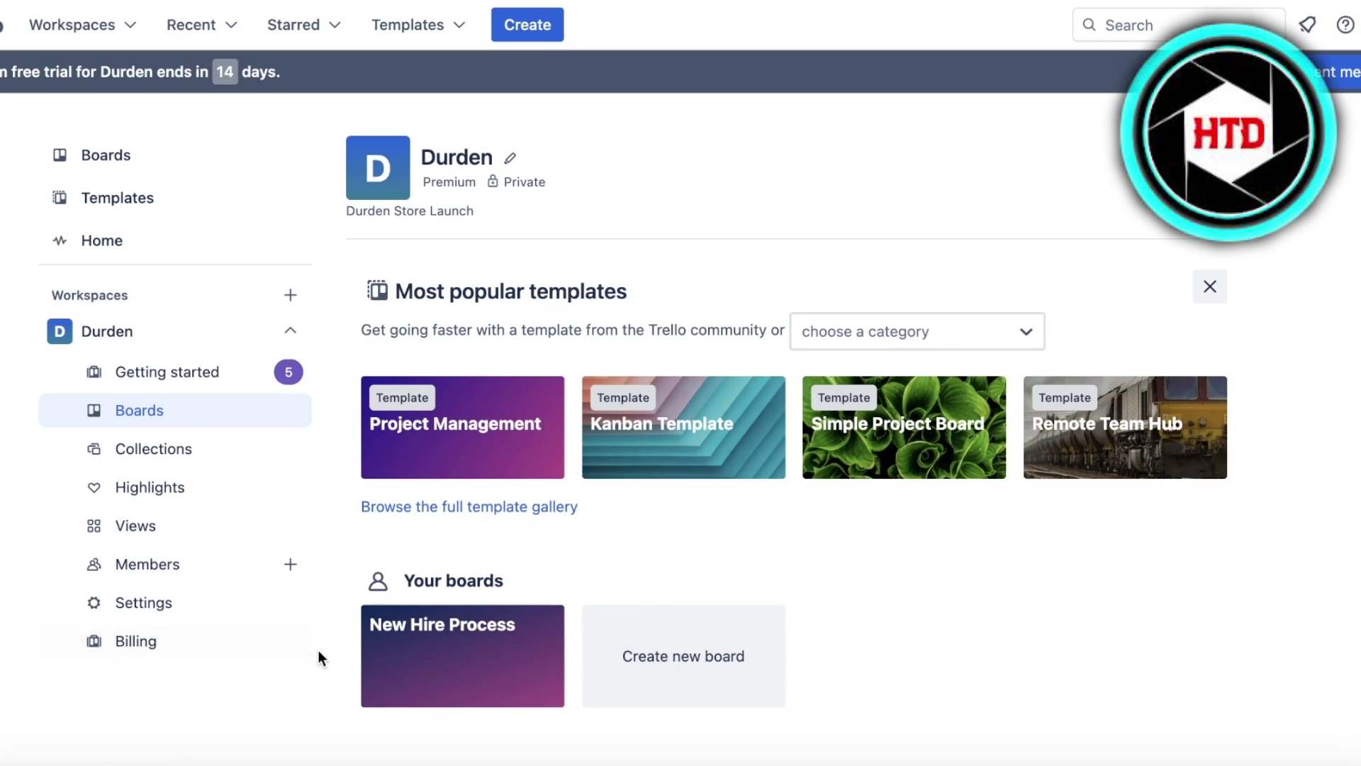
Step: Open the Durden workspace's full Boards page from the sidebar
click(221, 563)
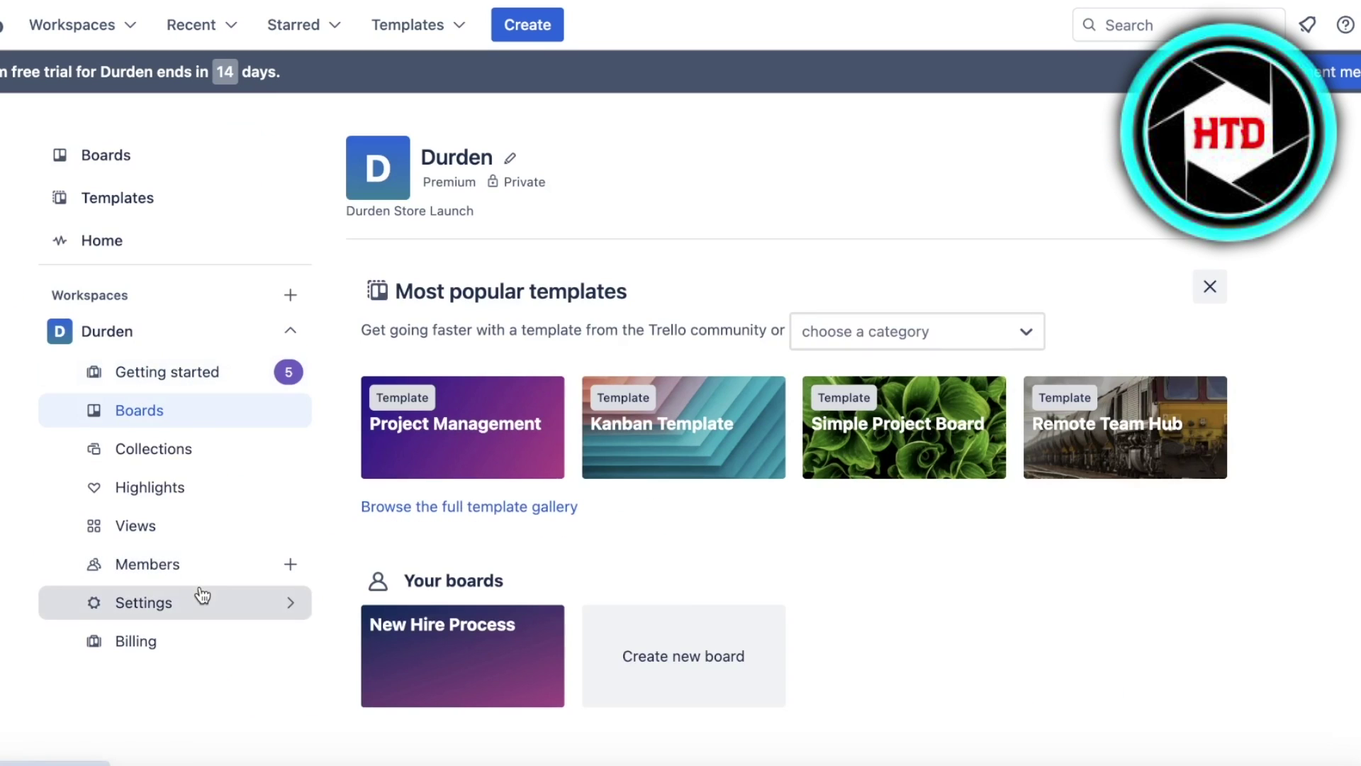
click(204, 460)
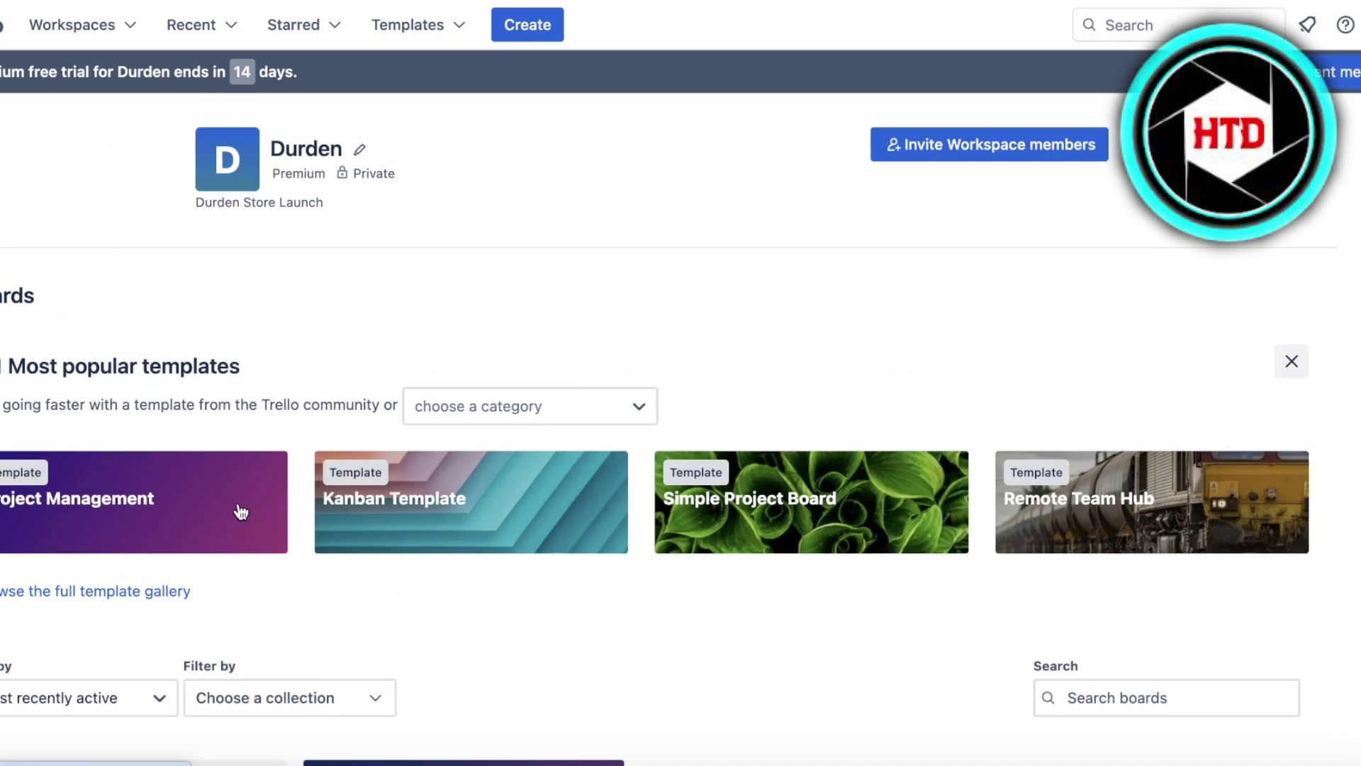